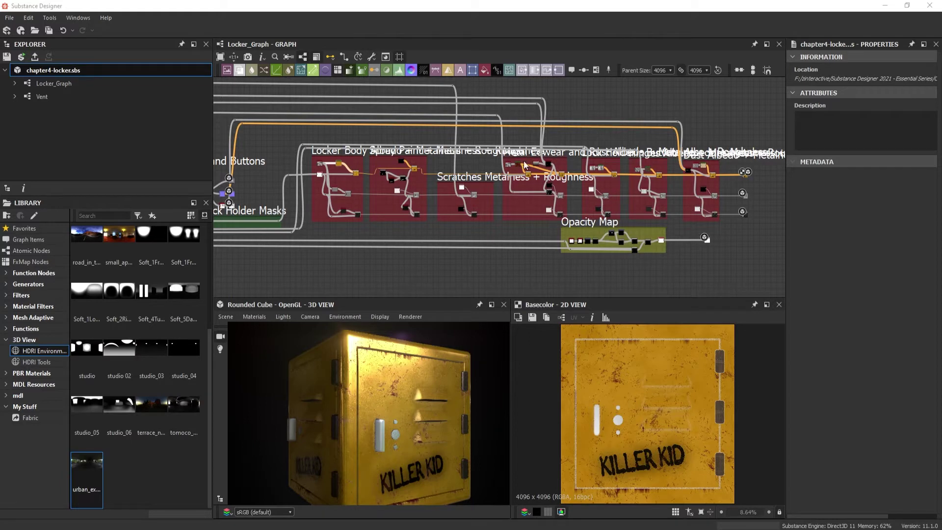
- Move the Gradient Map node in the Locker Body Albedo frame slightly up and toward the Moisture Noise node
scroll(524, 165, up, 5)
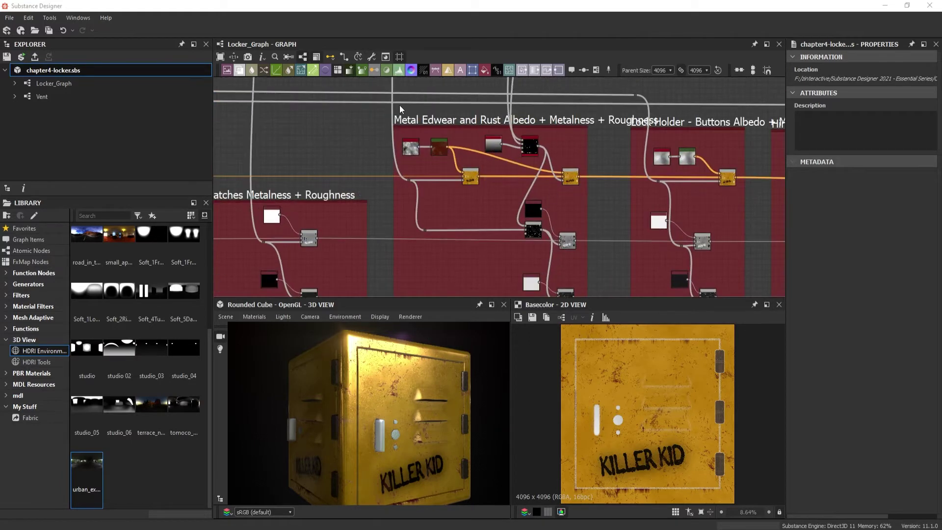
scroll(400, 109, up, 2)
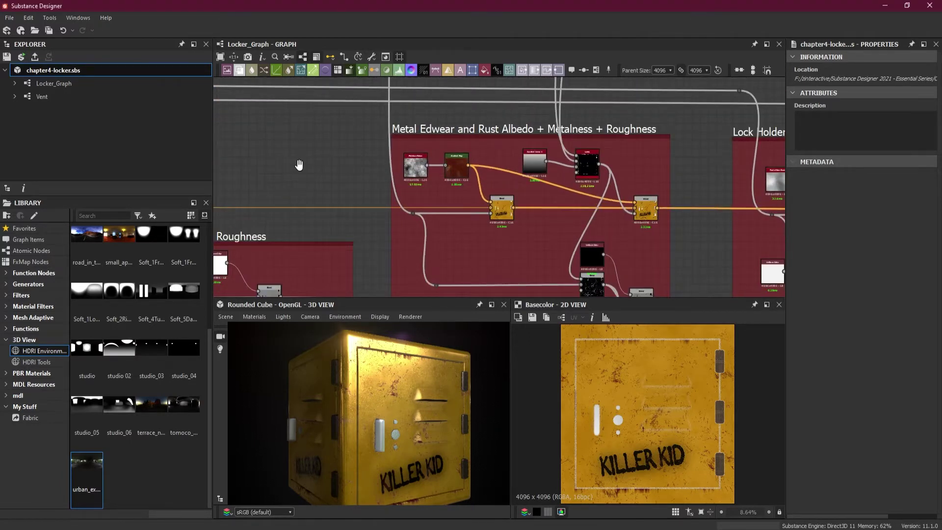
middle_drag(297, 164, 504, 137)
scroll(503, 137, up, 3)
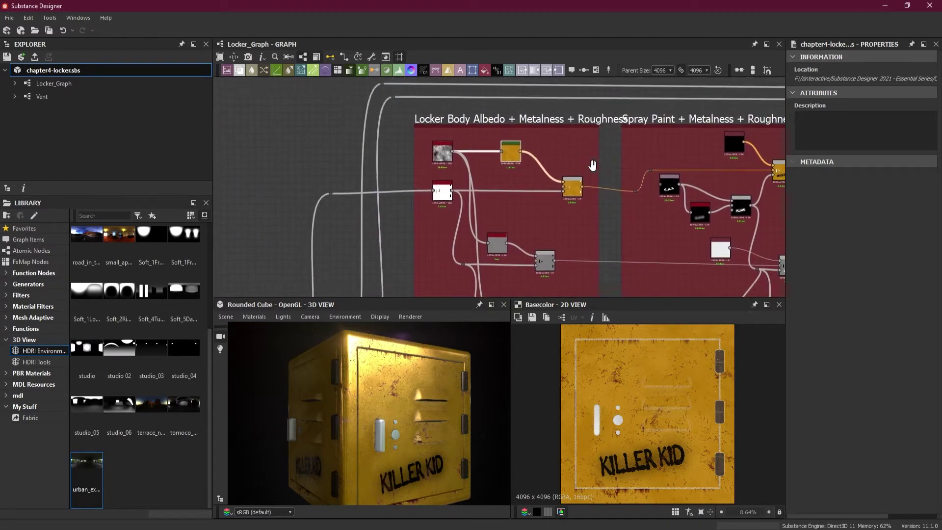
scroll(476, 134, up, 1)
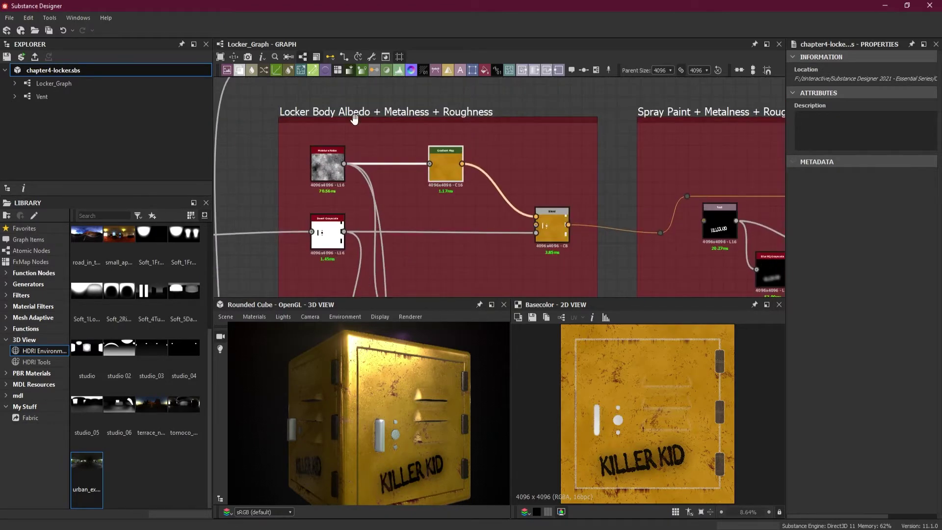
scroll(465, 151, up, 1)
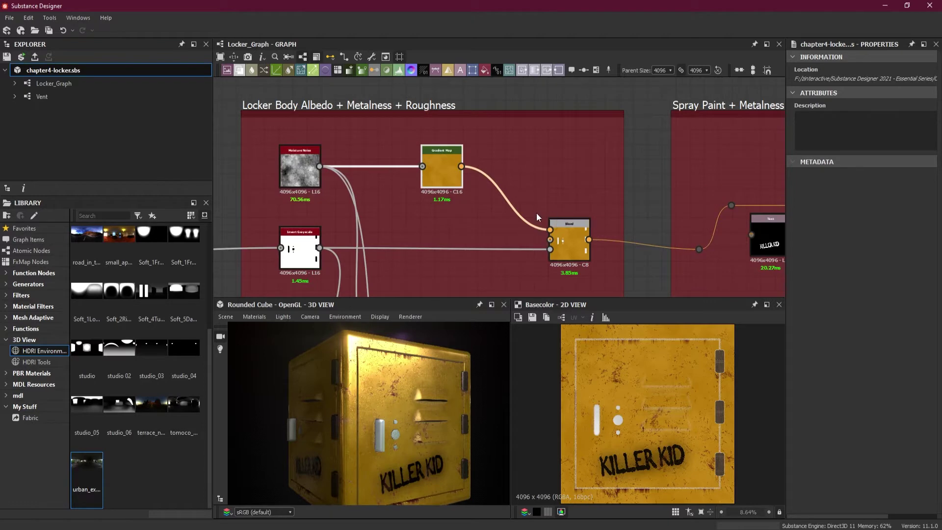
click(443, 172)
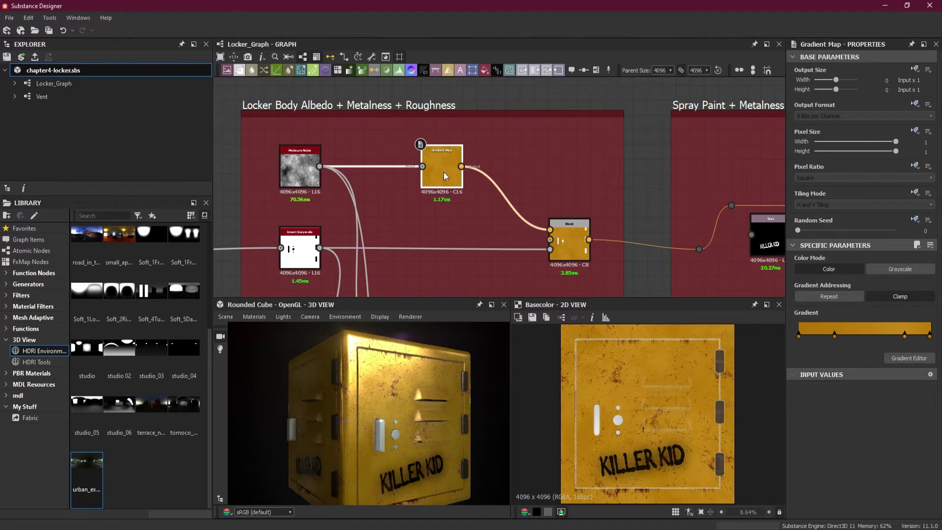
scroll(549, 164, up, 1)
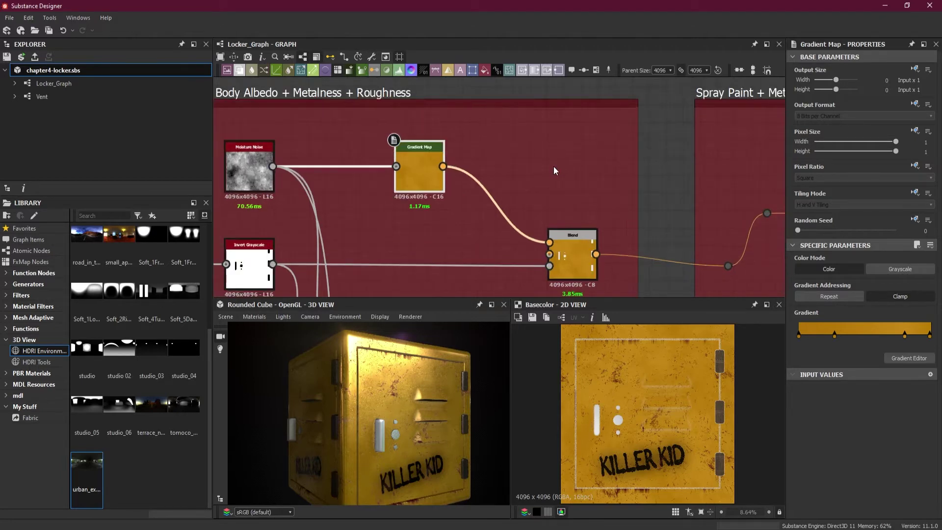
drag(416, 163, 394, 146)
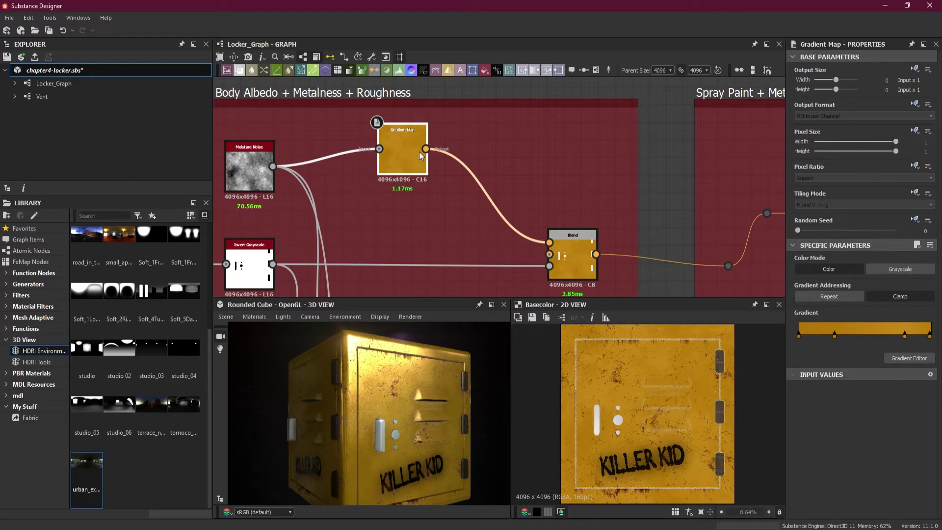
click(29, 18)
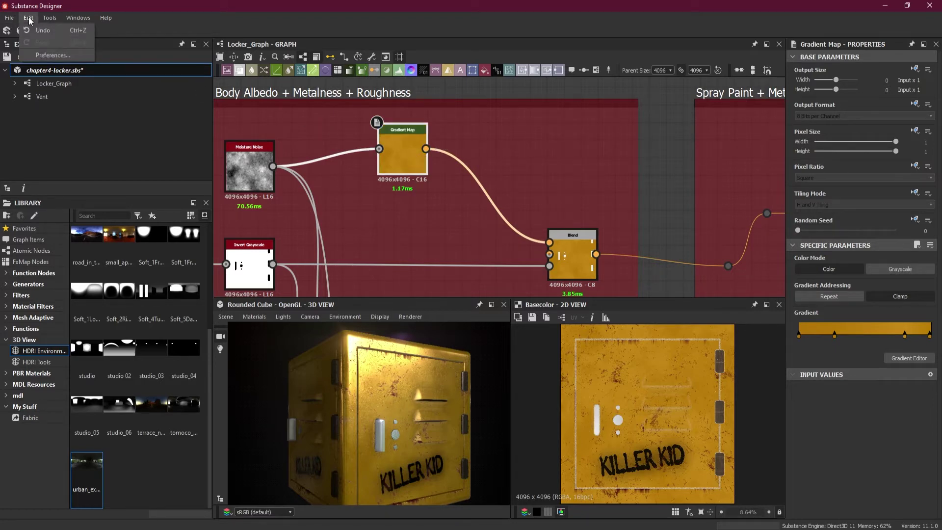
mouse_move(45, 19)
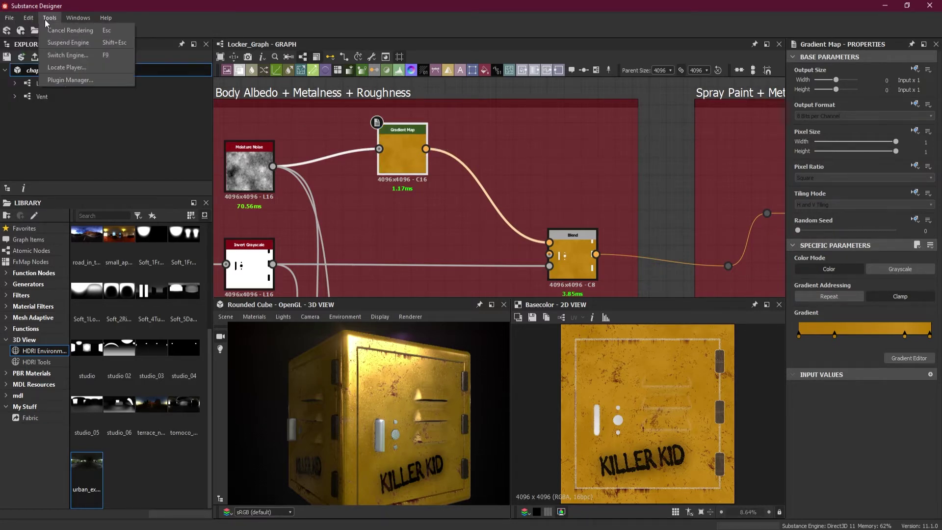
mouse_move(92, 19)
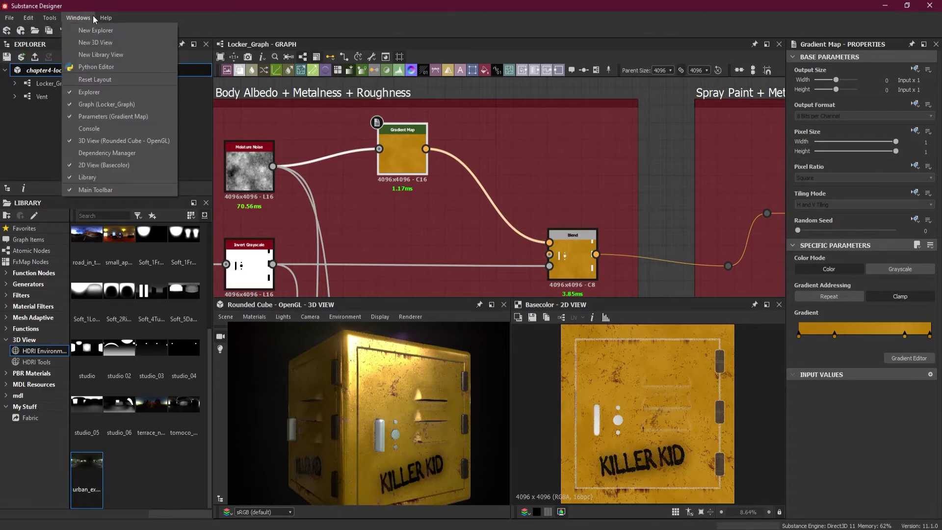
- Copy the Gradient Map node and paste the duplicate directly below the original, keeping its Moisture Noise input
click(408, 139)
right_click(408, 140)
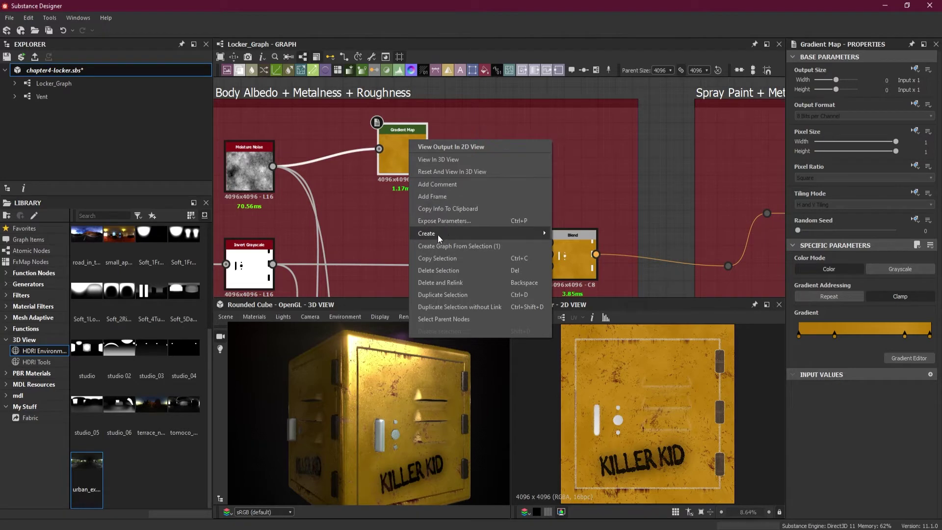
click(466, 259)
right_click(435, 99)
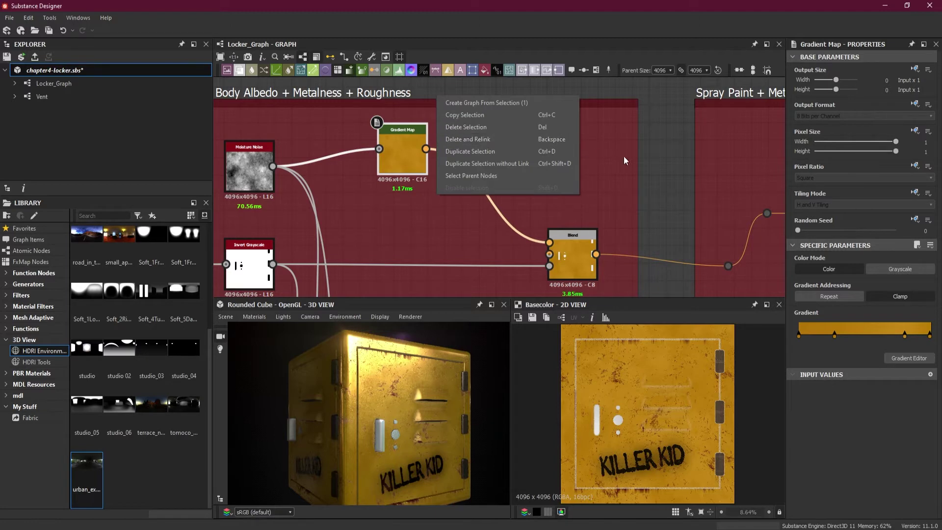
click(658, 159)
right_click(423, 190)
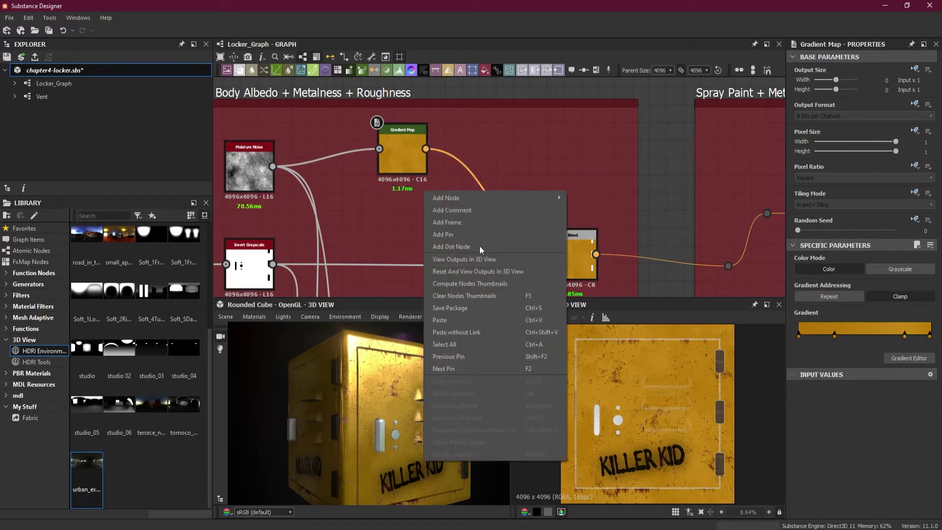
click(473, 320)
drag(502, 189, 404, 231)
- Delete the link between the upper Gradient Map and the Blend node, and check the locker in the 3D view
click(441, 191)
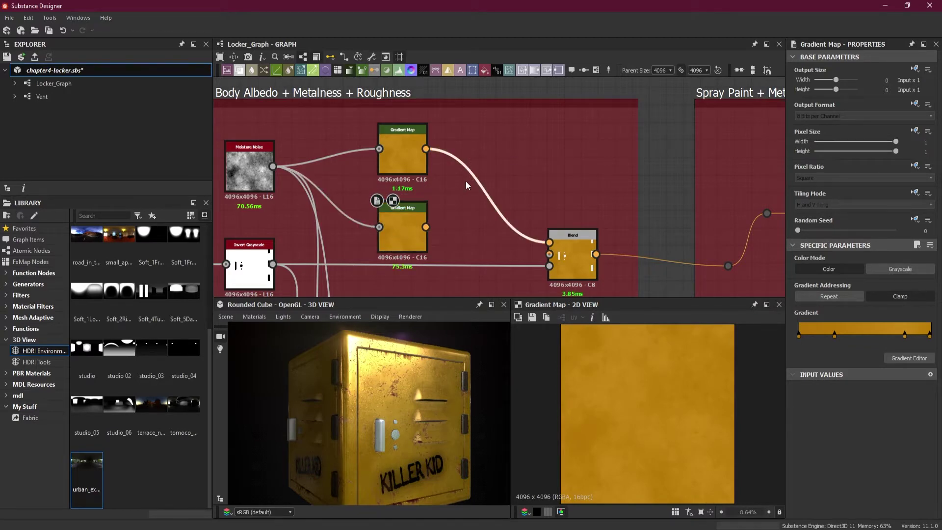
key(Delete)
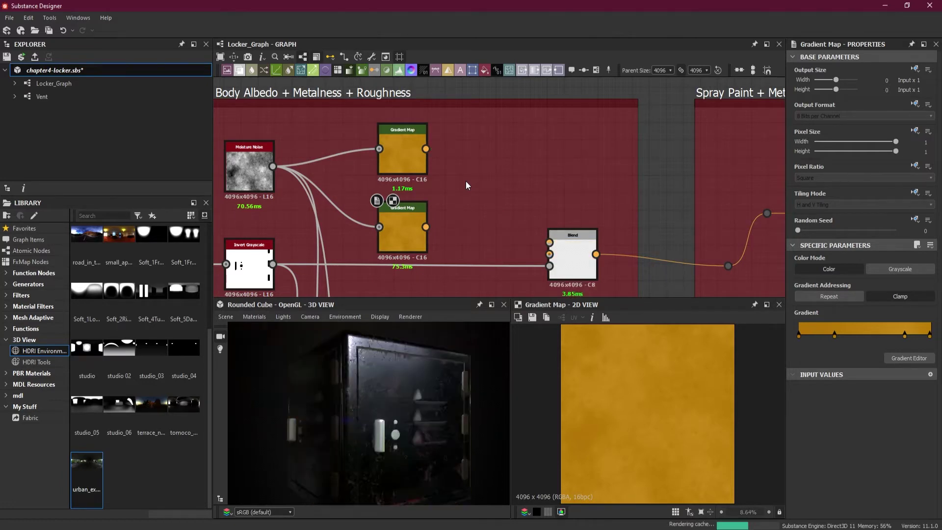
mouse_move(402, 419)
mouse_down()
mouse_move(369, 420)
mouse_move(403, 439)
mouse_move(399, 420)
mouse_up()
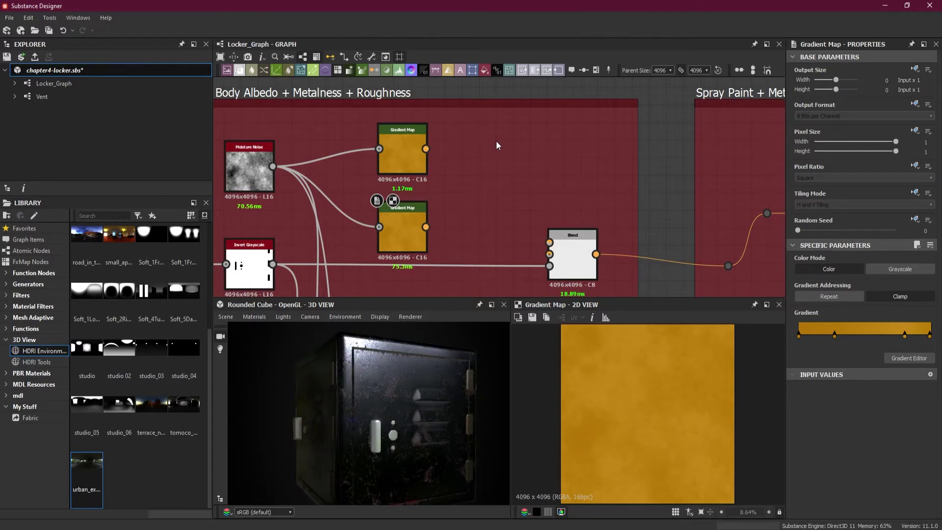
- Add a Switch Color node beside the two Gradient Maps and connect the upper map to its Input 1 (True)
key(space)
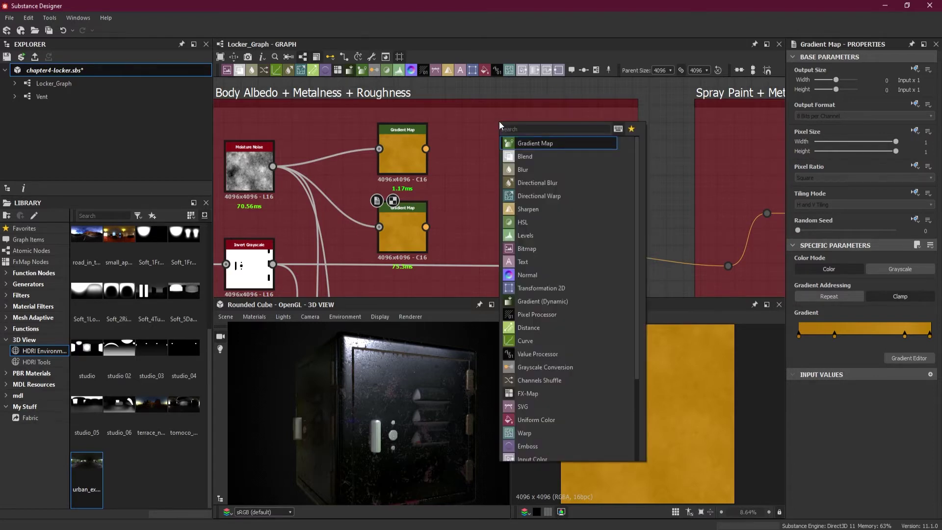
text(sw)
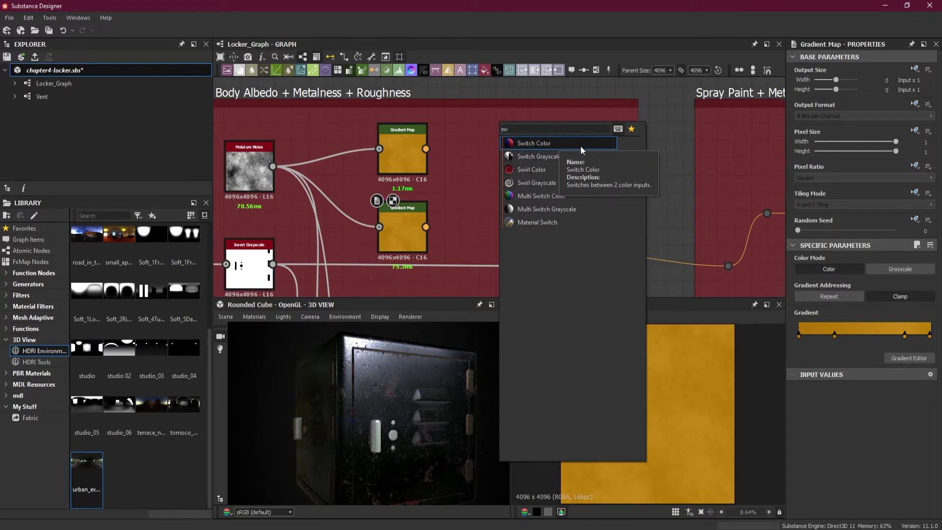
click(559, 146)
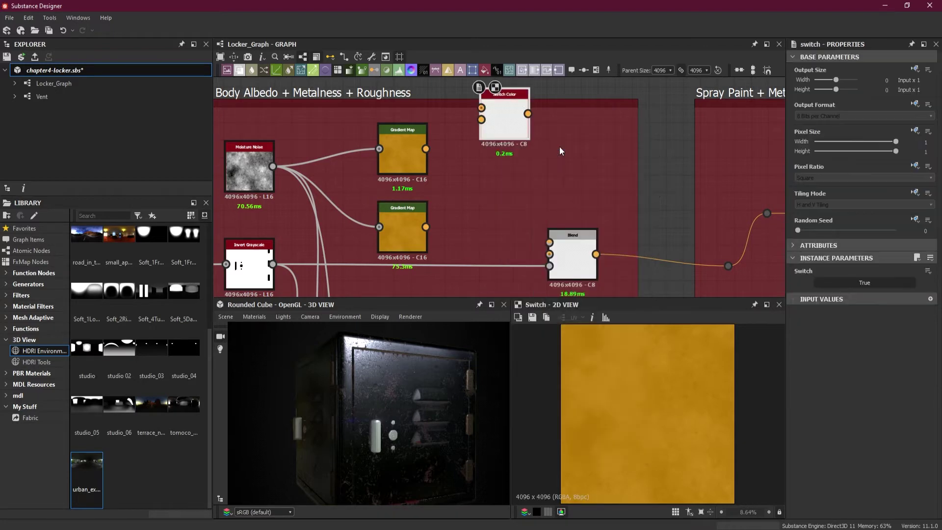
drag(501, 117, 504, 187)
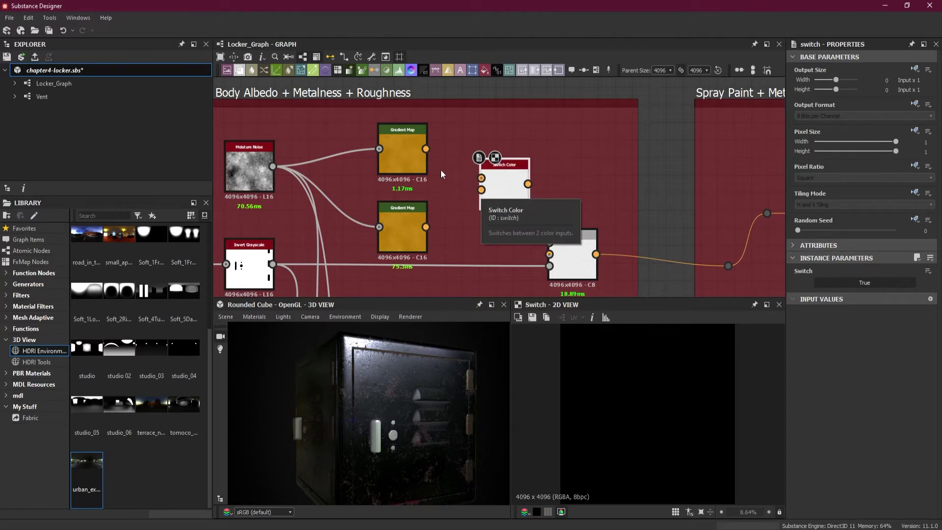
drag(464, 180, 485, 179)
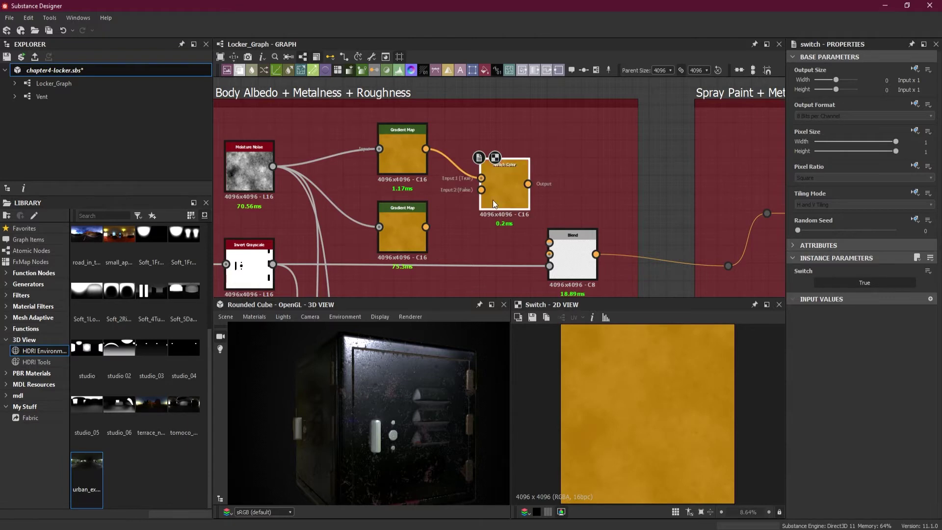
- Recolour the first two gradient keys of the lower Gradient Map to blue, about #0868b4 and #0650b5
click(405, 226)
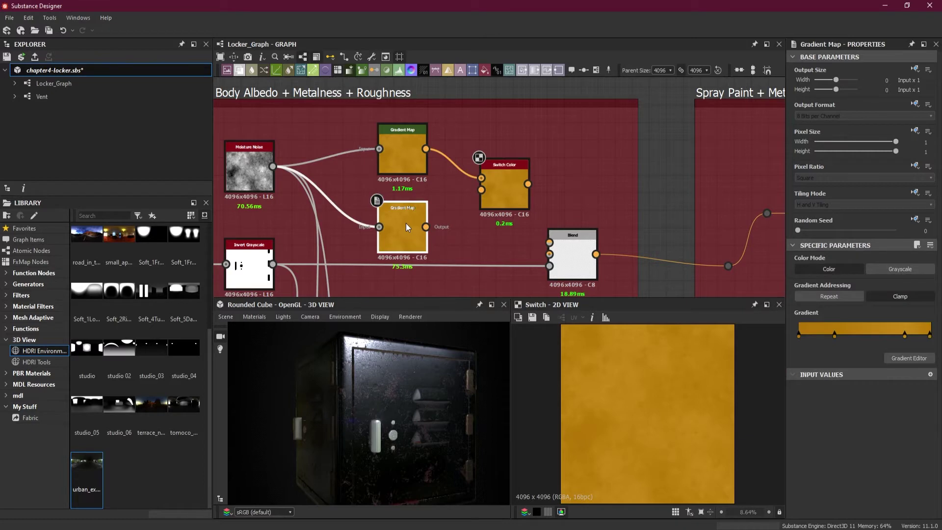
click(906, 359)
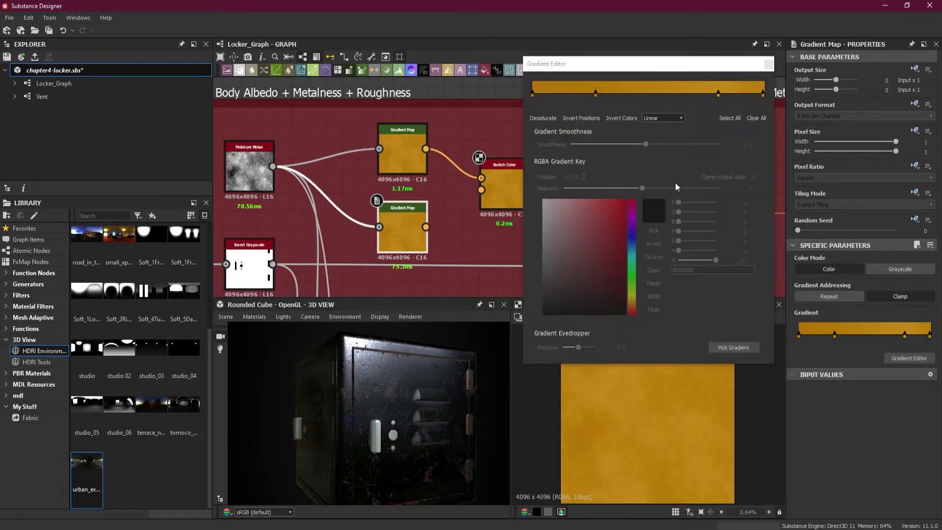
click(531, 96)
drag(637, 301, 637, 251)
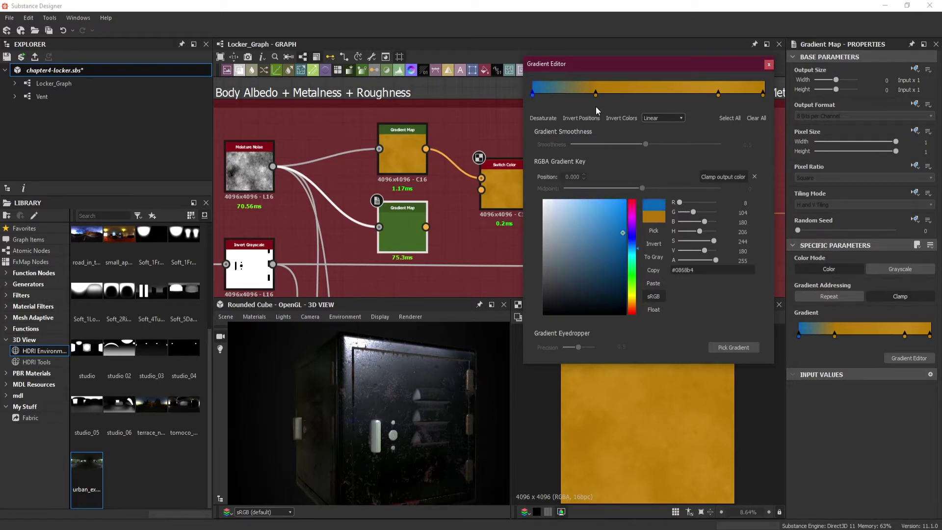
click(596, 94)
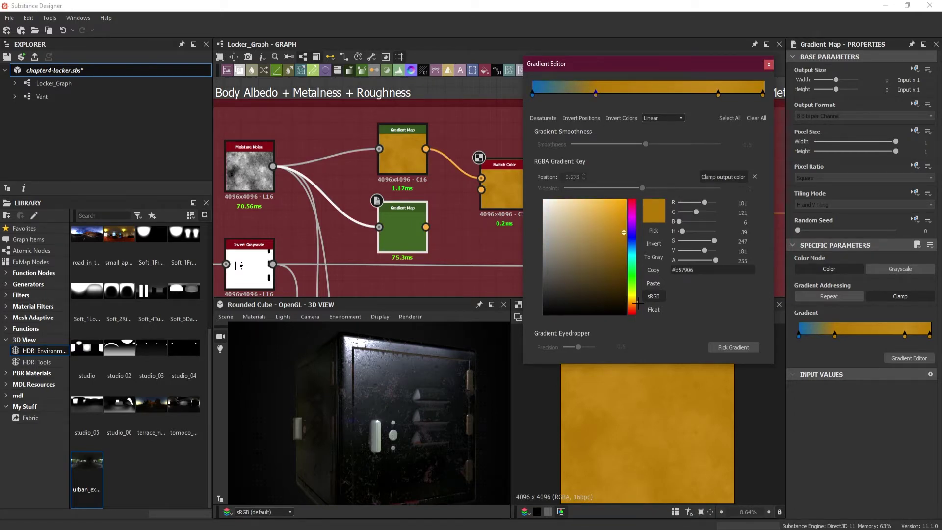
drag(635, 302, 638, 245)
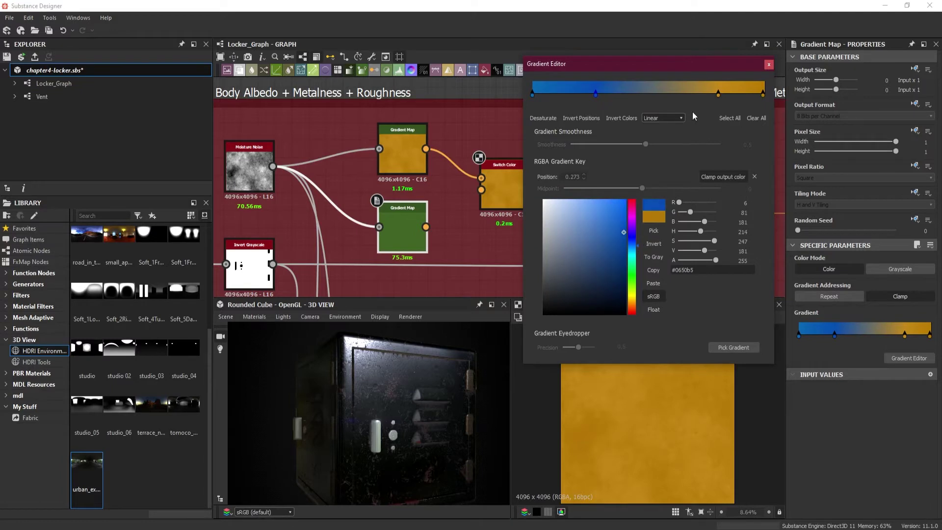
- Recolour the last two gradient keys of the lower Gradient Map to blue, about #186bc6 and #0133ba, and close the Gradient Editor
click(719, 96)
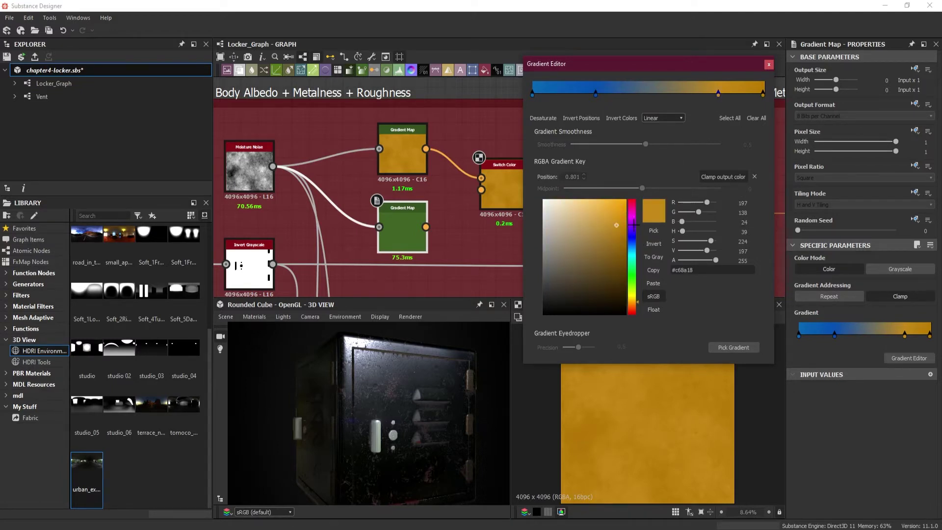
drag(637, 302, 638, 245)
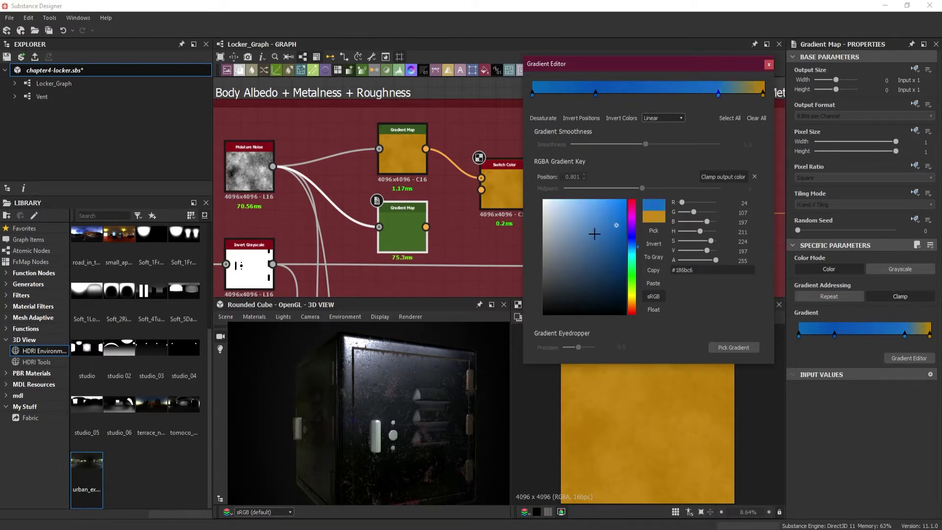
click(763, 97)
drag(637, 301, 639, 243)
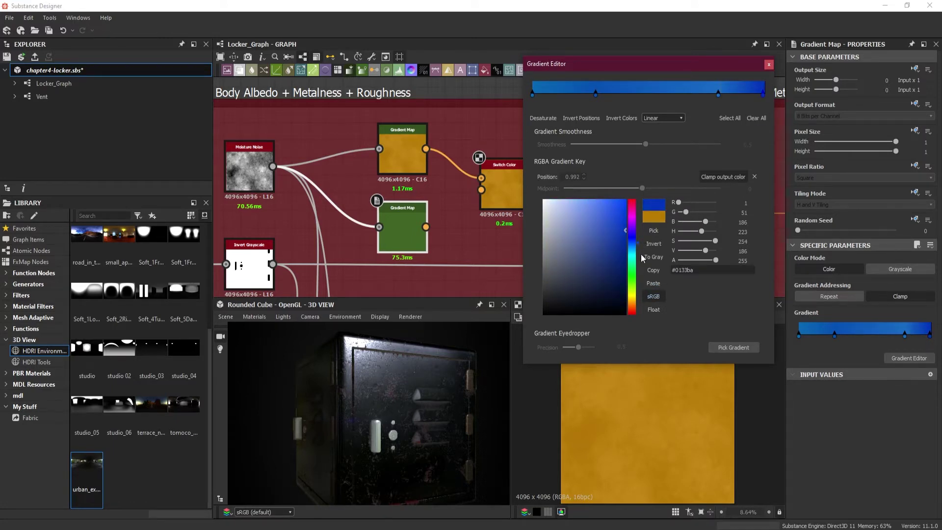
click(404, 238)
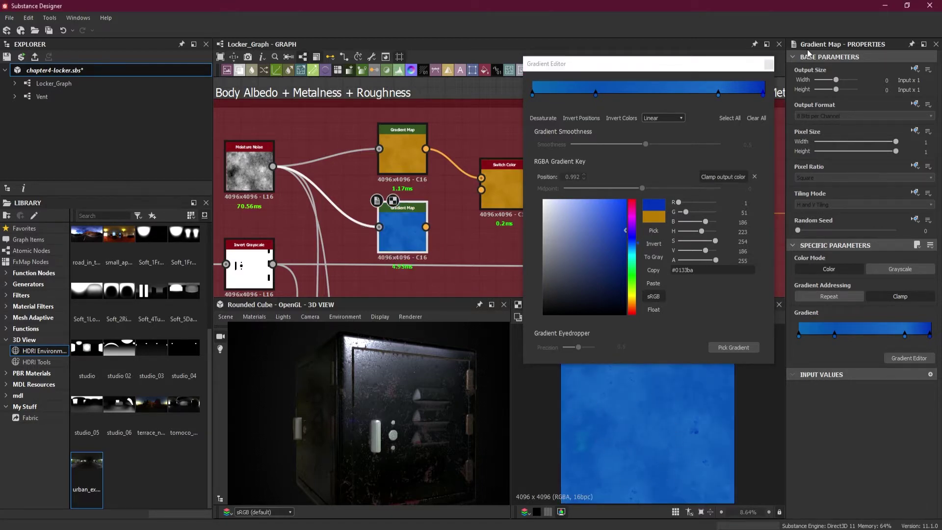
click(768, 63)
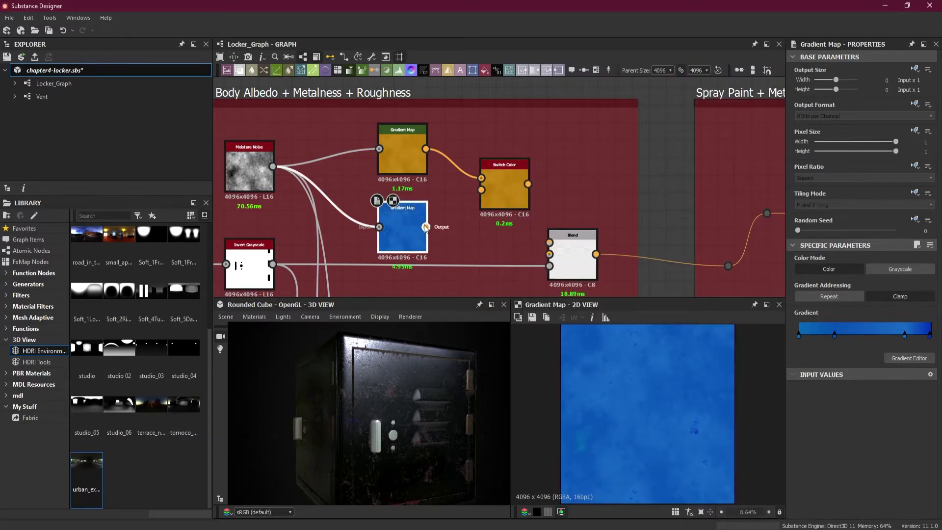
- Connect the blue Gradient Map to Input 2 (False) of the Switch Color node and set its Switch to False
drag(426, 226, 490, 196)
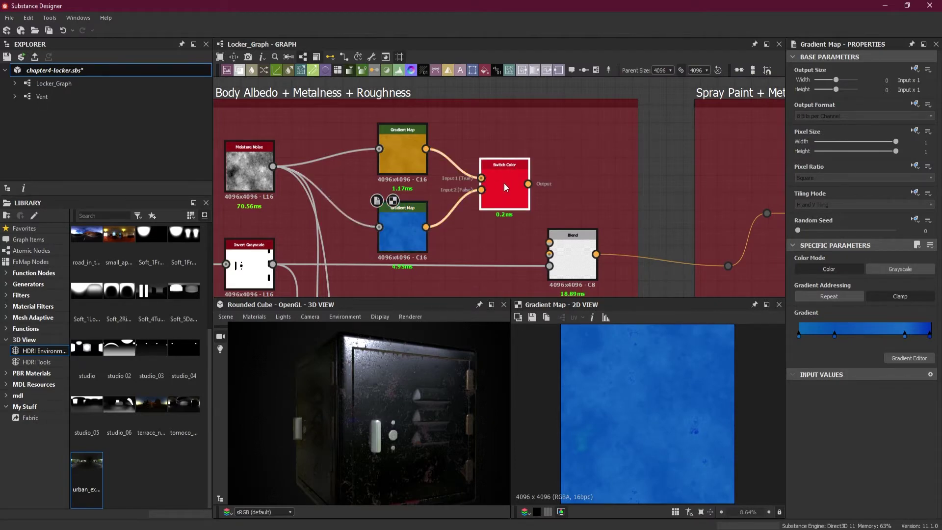
double_click(504, 184)
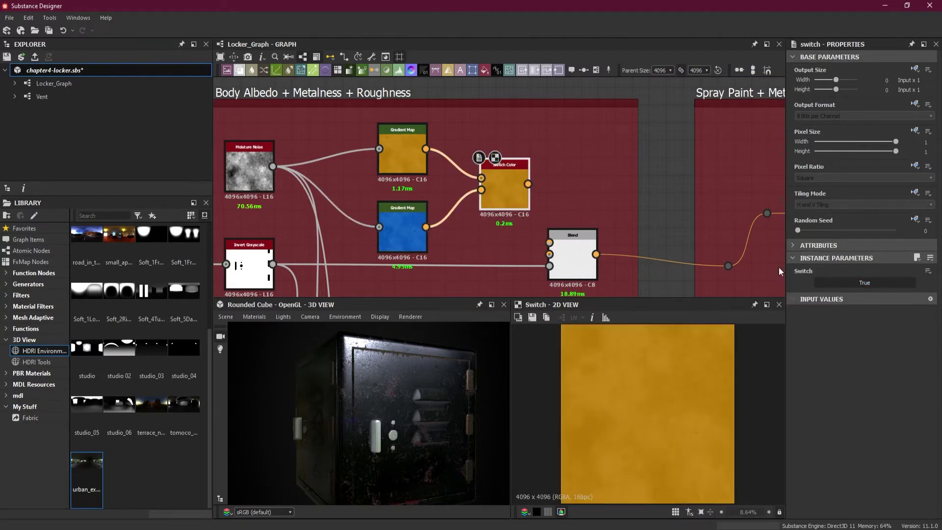
click(866, 283)
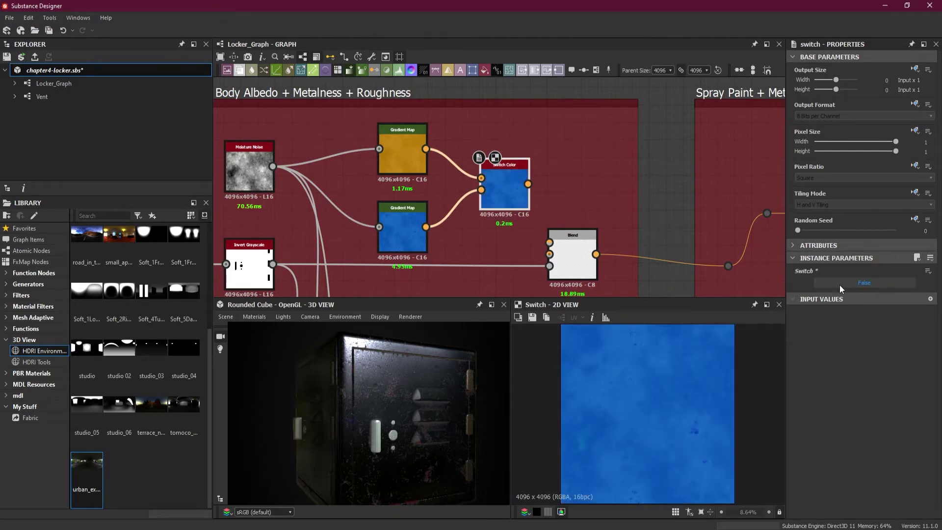
- Toggle the Switch Color node between its yellow and blue inputs, leaving Switch set to True
click(864, 283)
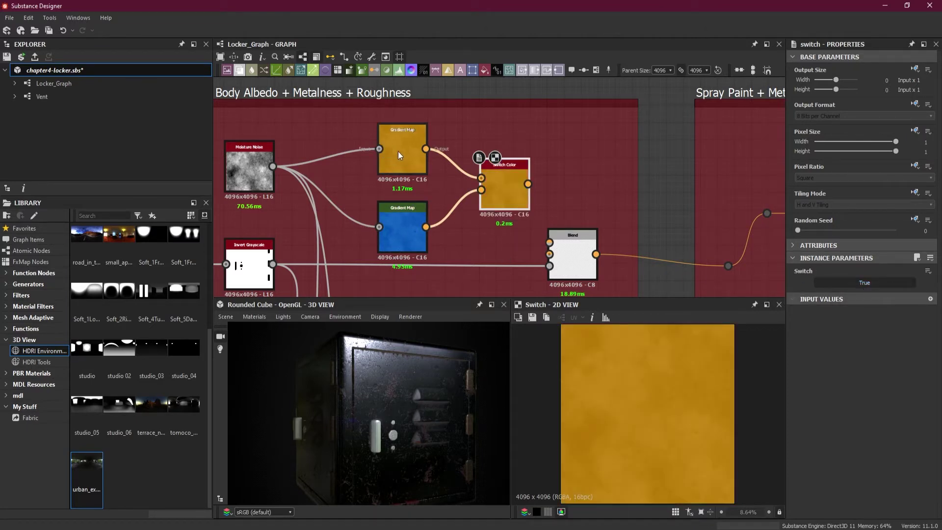
click(876, 283)
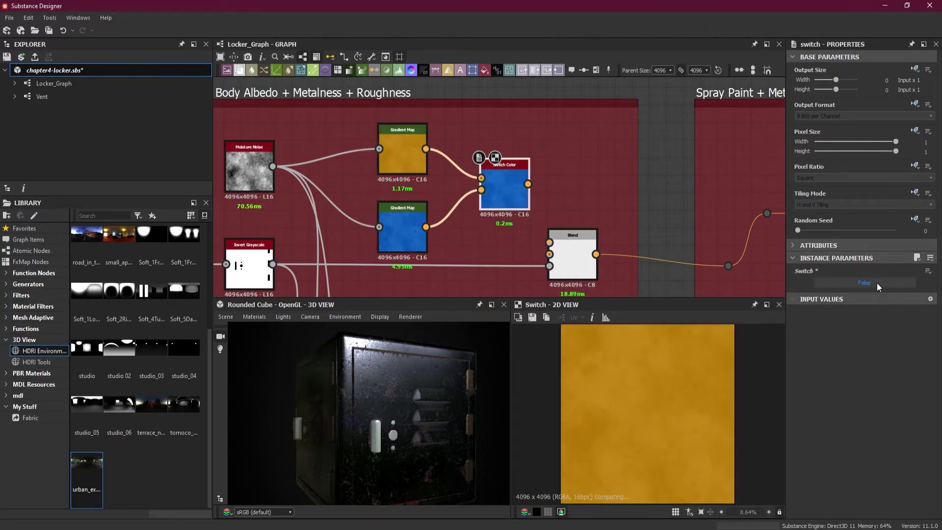
click(876, 283)
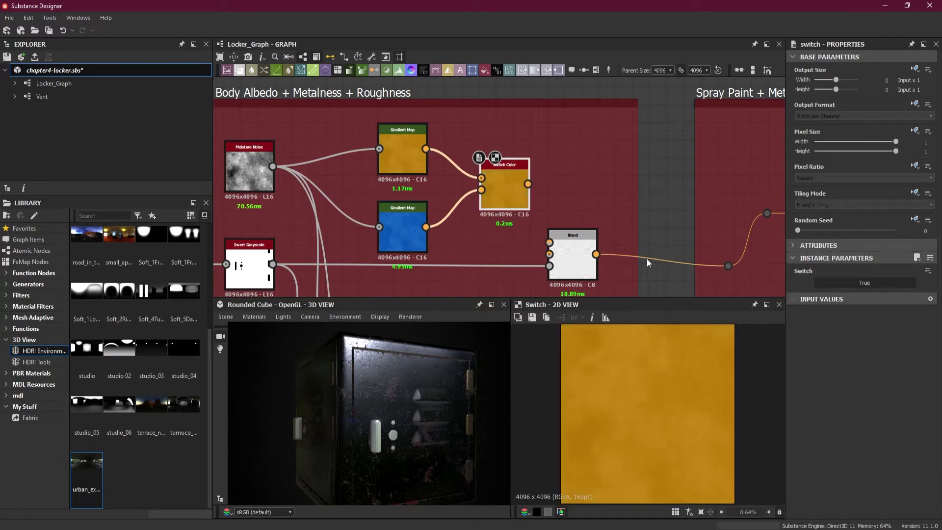
- Shift the Switch Color and both Gradient Map nodes away from the Blend, and connect the Switch Color output to the Blend's uppermost input
drag(514, 201, 496, 201)
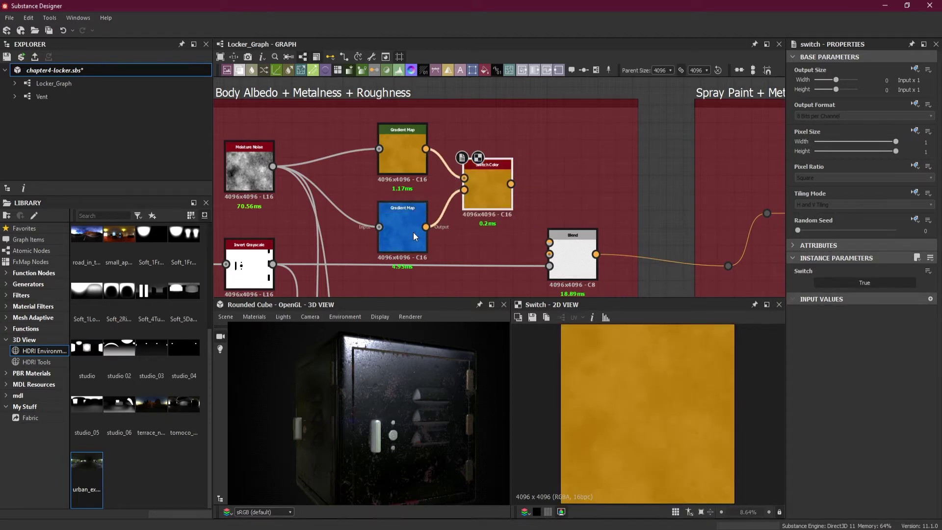
drag(413, 231, 396, 231)
drag(407, 162, 390, 162)
drag(492, 199, 550, 242)
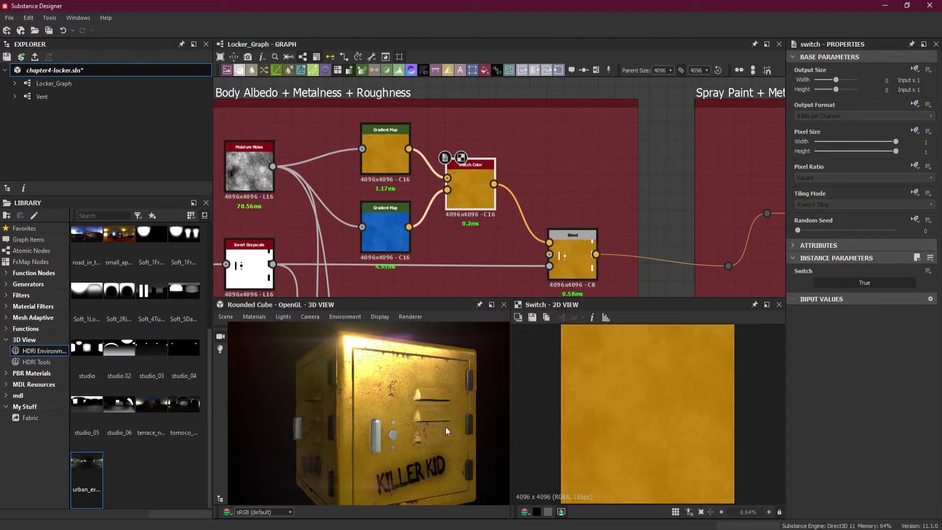
- Inspect the locker's yellow and blue variants in the 3D view by setting Switch to False and back to True
drag(445, 430, 425, 434)
scroll(427, 441, down, 2)
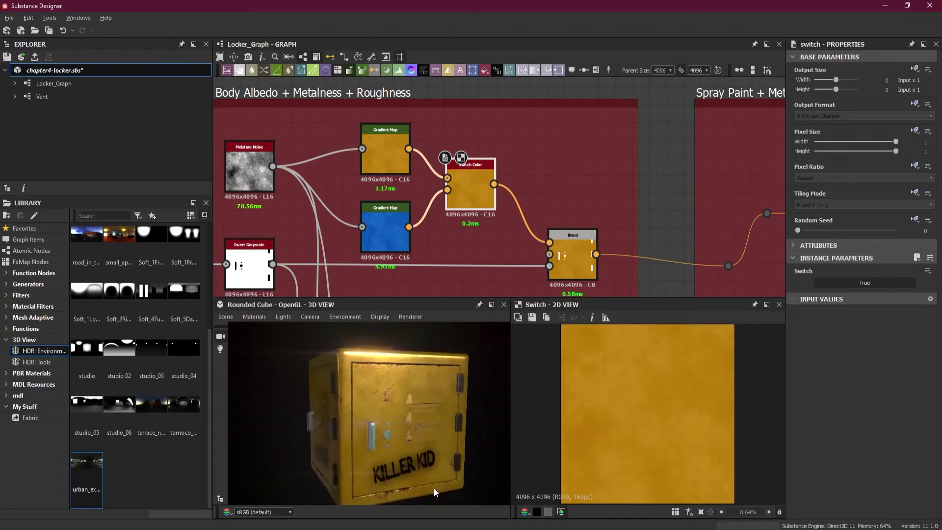
scroll(422, 451, down, 2)
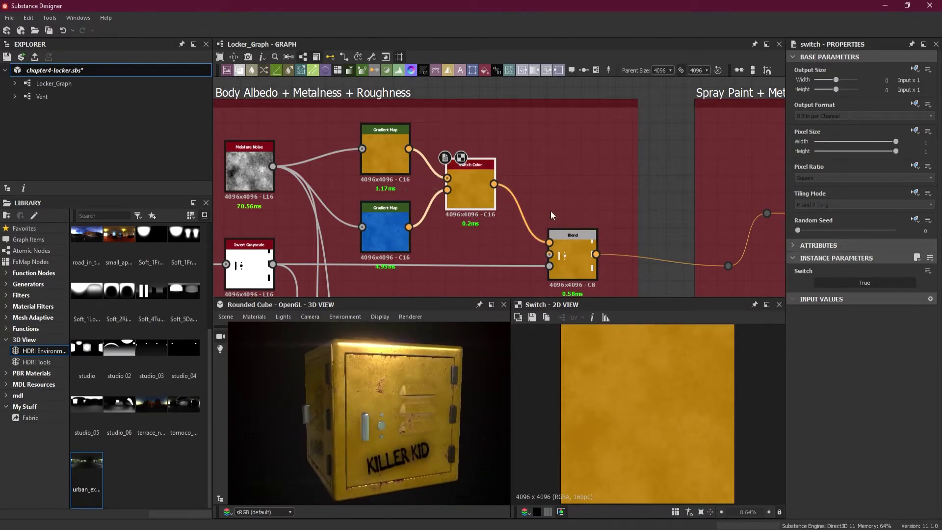
click(875, 283)
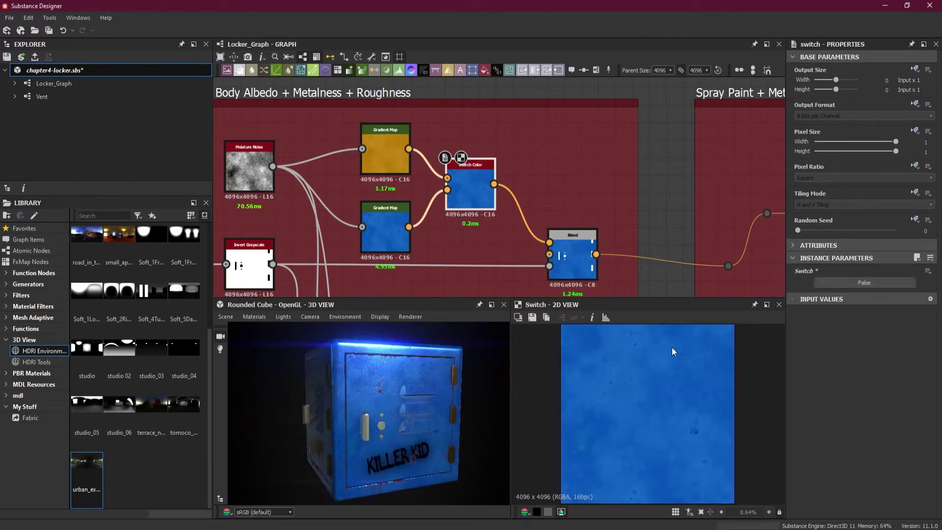
drag(432, 439, 361, 406)
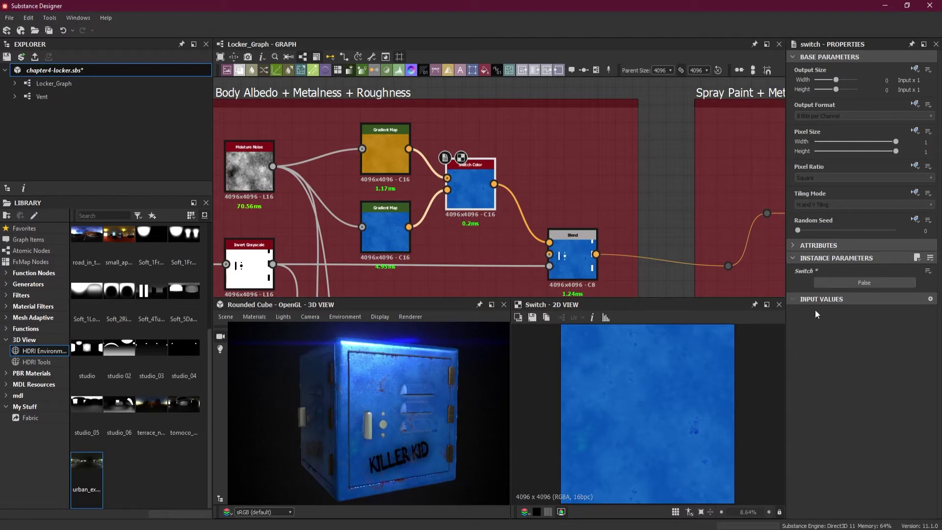
click(847, 282)
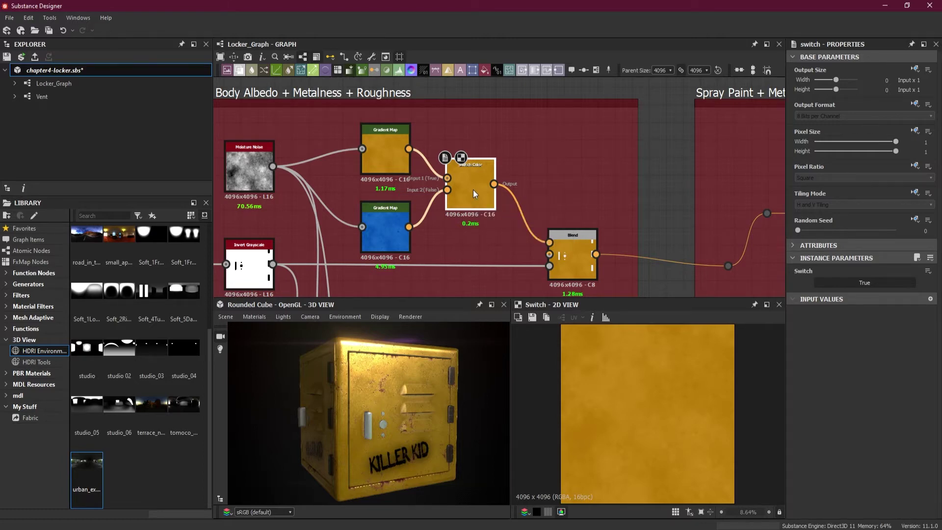
- Remove the existing Colors (Boolean) input parameter from Locker_Graph
click(661, 150)
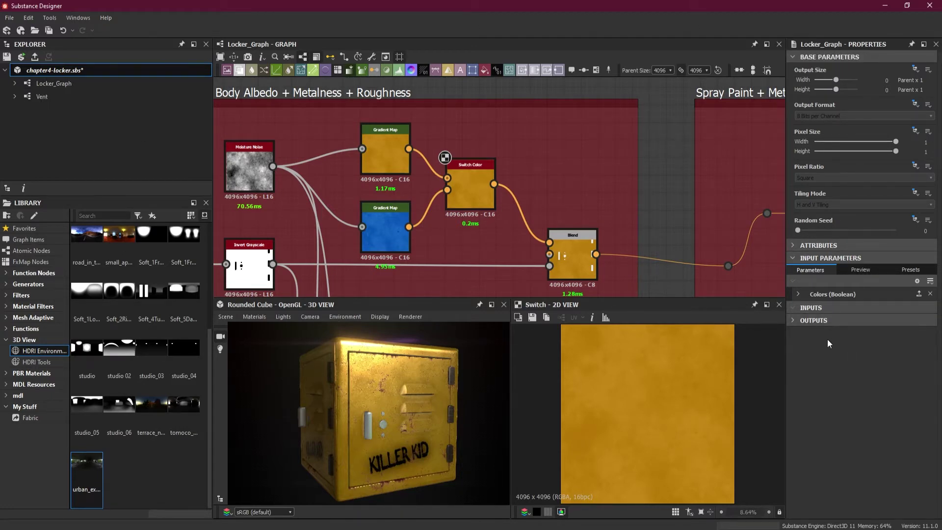
click(930, 294)
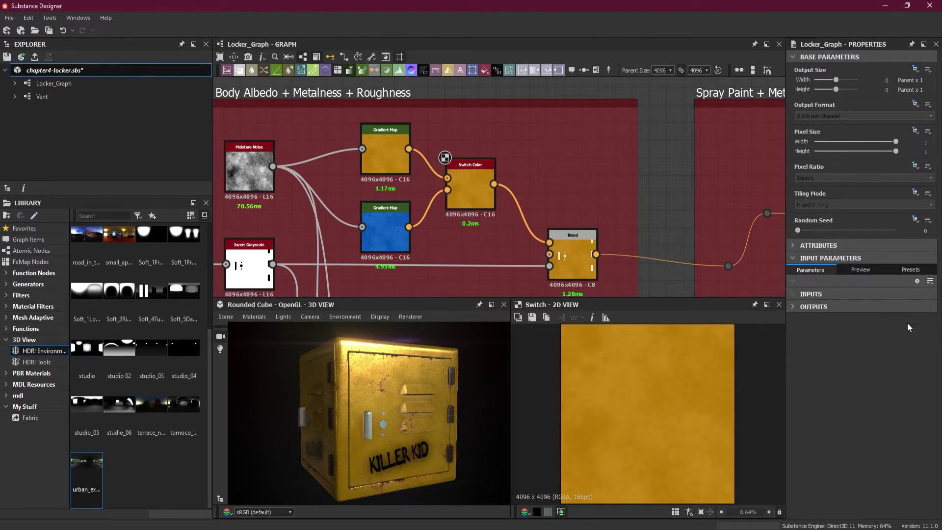
- Examine the Parameters, Preview and Presets views of the graph's input parameters
click(810, 260)
click(811, 260)
click(855, 271)
click(914, 271)
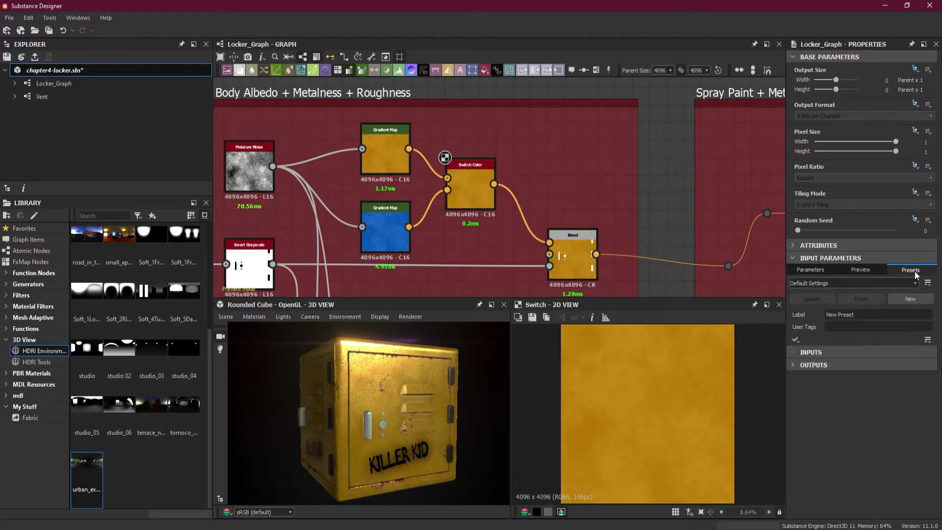
click(821, 270)
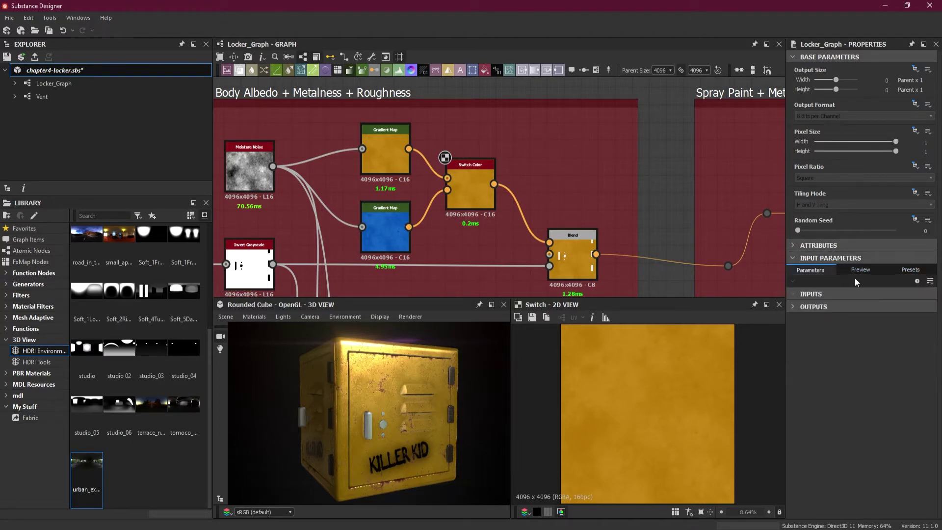
click(864, 272)
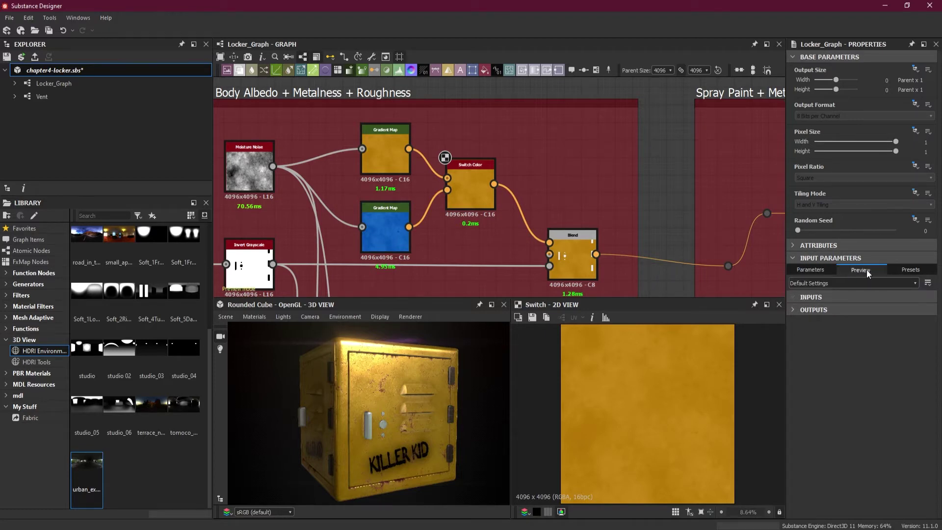
click(899, 269)
click(852, 270)
click(833, 269)
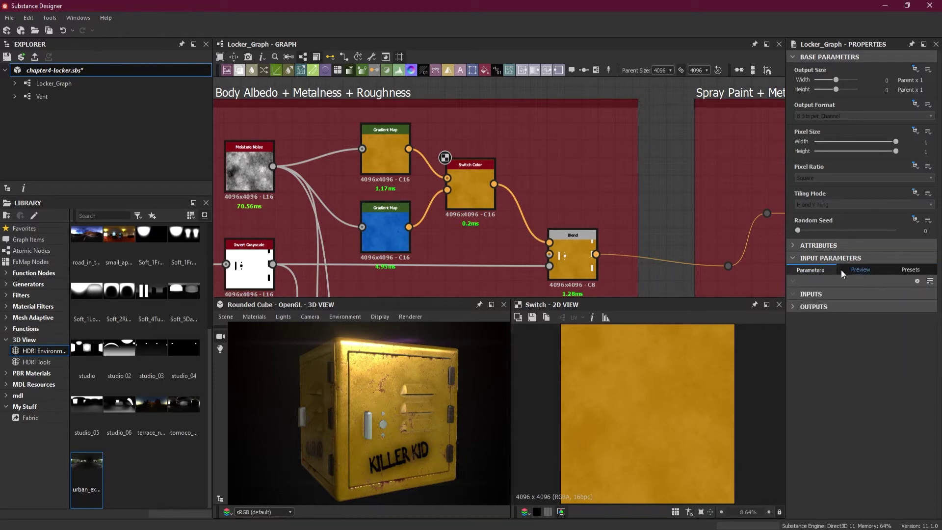
click(853, 269)
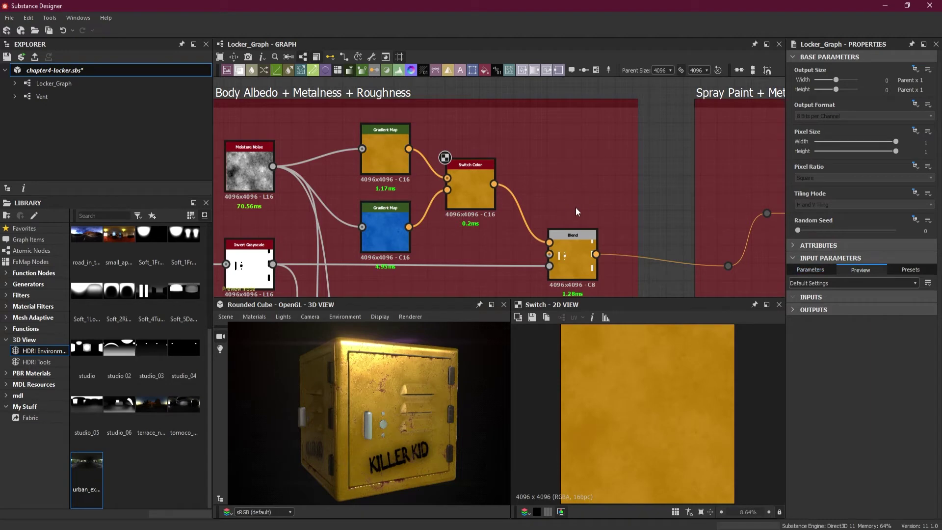
- Examine the options for exposing the Switch Color node's instance parameters, individually and in batch
click(472, 187)
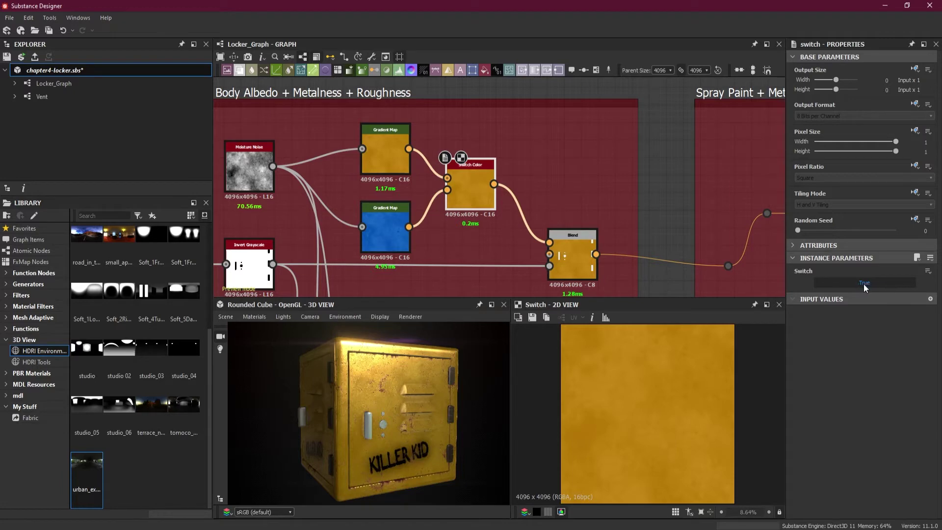
click(930, 258)
click(918, 313)
click(927, 272)
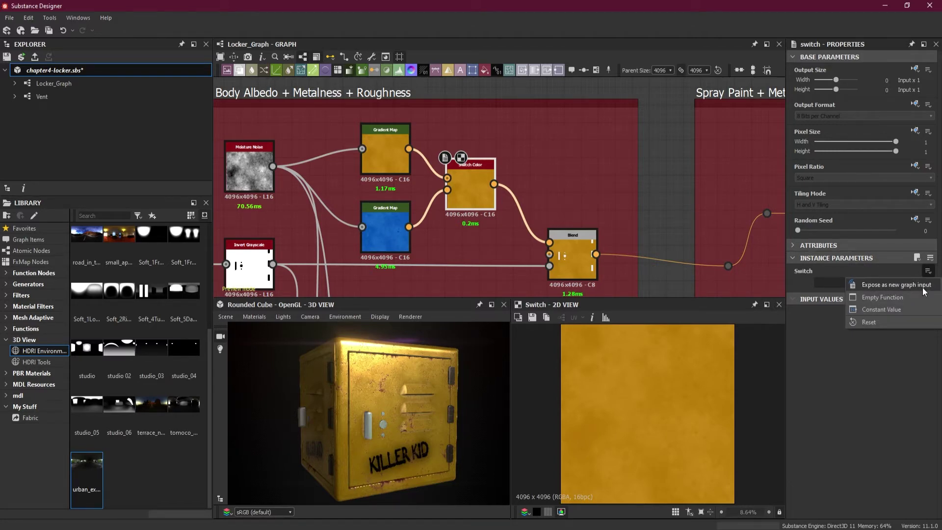
click(930, 257)
click(929, 259)
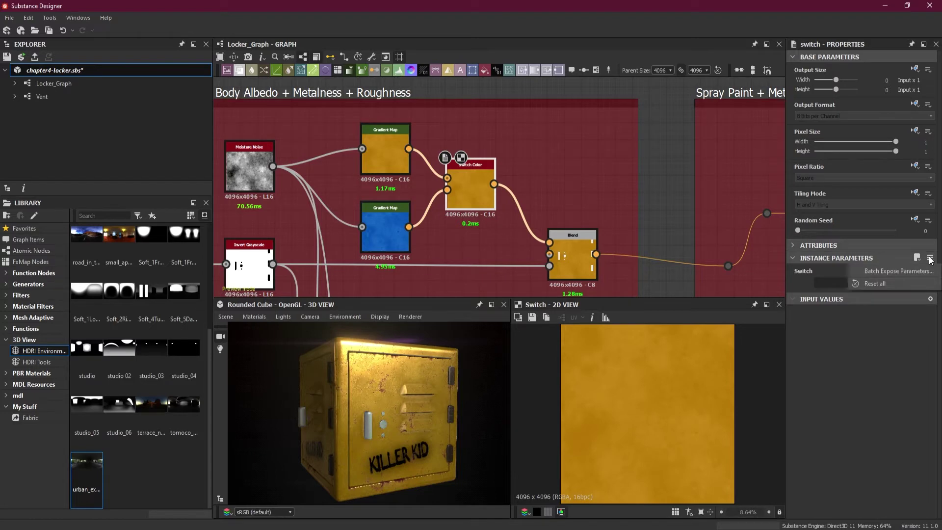
click(870, 327)
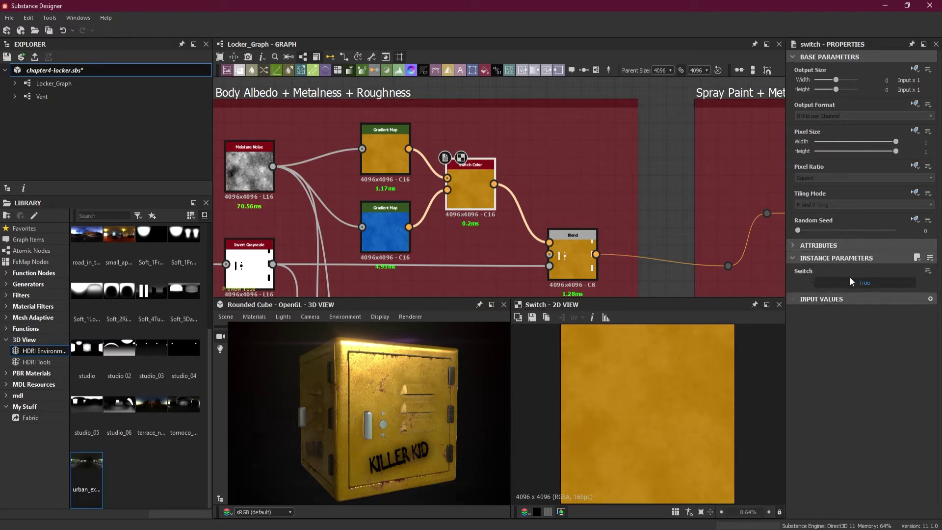
- Expose the Switch parameter as a new graph input with identifier Alternative_Color and label Alternative Color
click(927, 271)
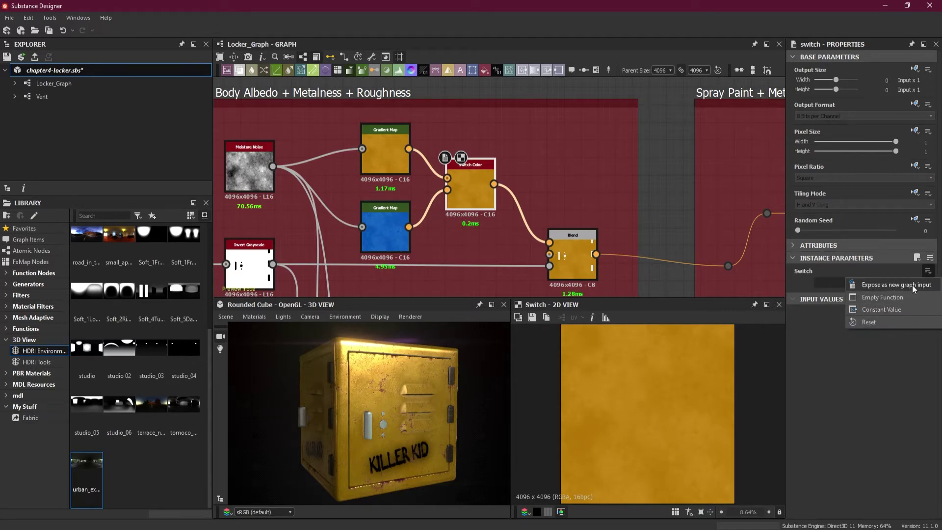
click(911, 285)
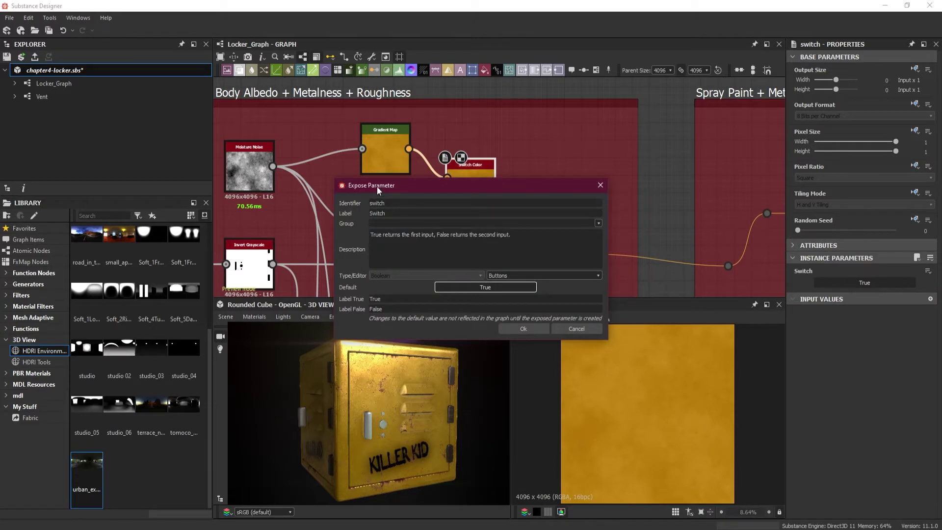
drag(419, 188, 452, 229)
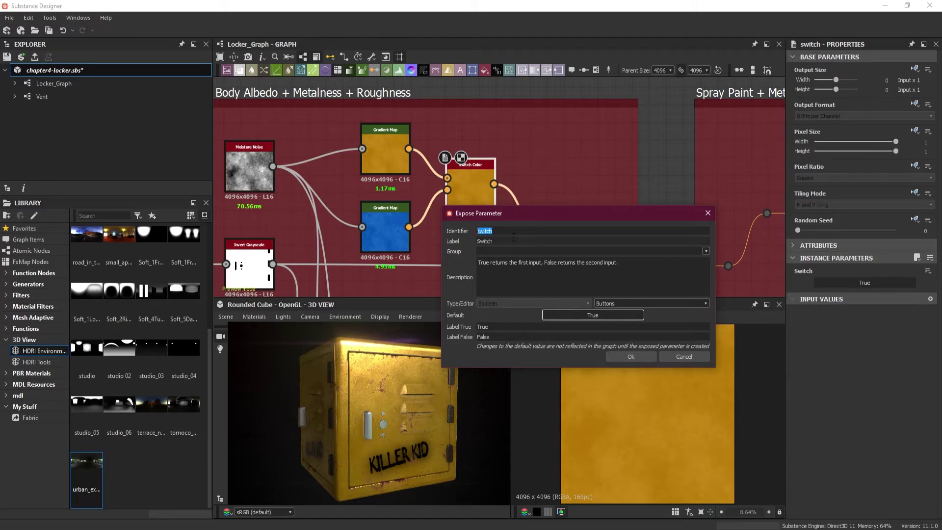
text(Color)
text(Alter)
text(nat)
text(ive)
drag(528, 233, 458, 224)
key(ctrl+c)
drag(514, 240, 462, 239)
key(ctrl+v)
- Replace the exposed parameter's description with "This option can change the <b>Color</b> of the Locker" and keep the Buttons editor
drag(634, 263, 461, 262)
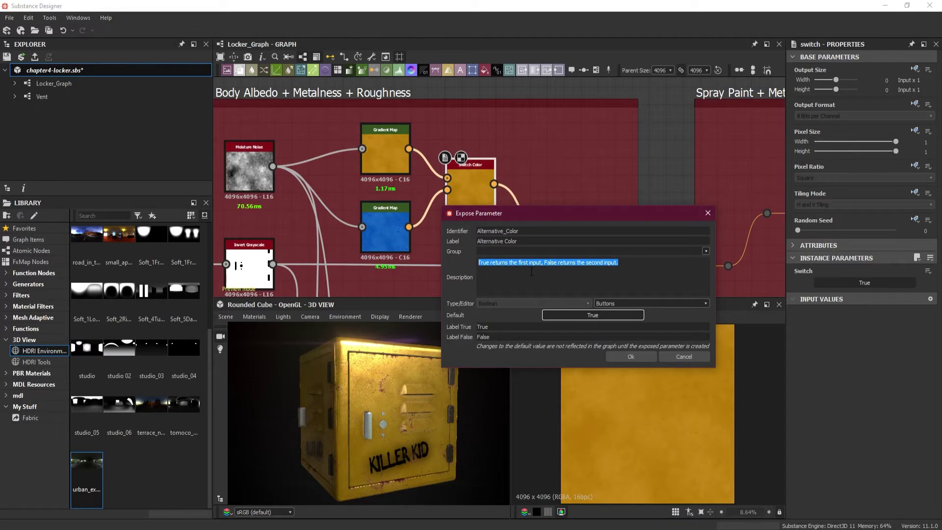
text(This)
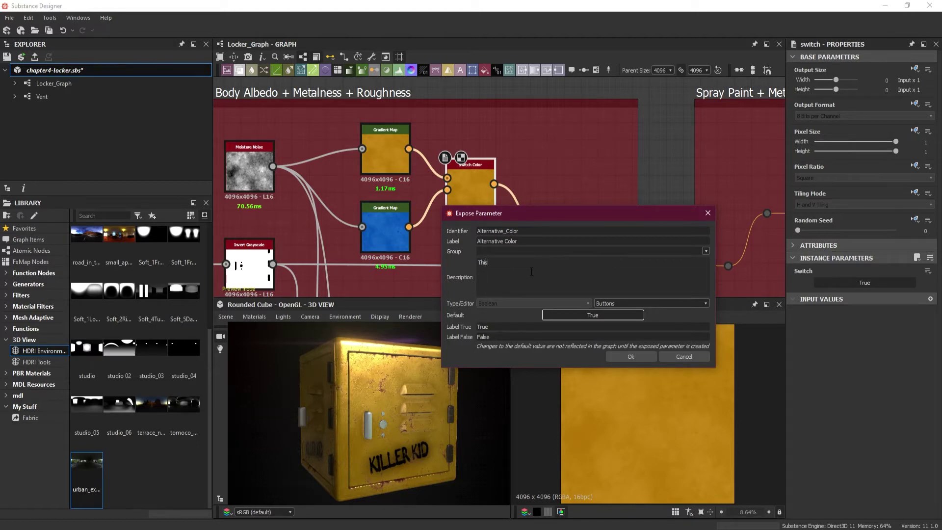
text( option can change the)
text(<b>Color</b> of the Locker)
click(646, 303)
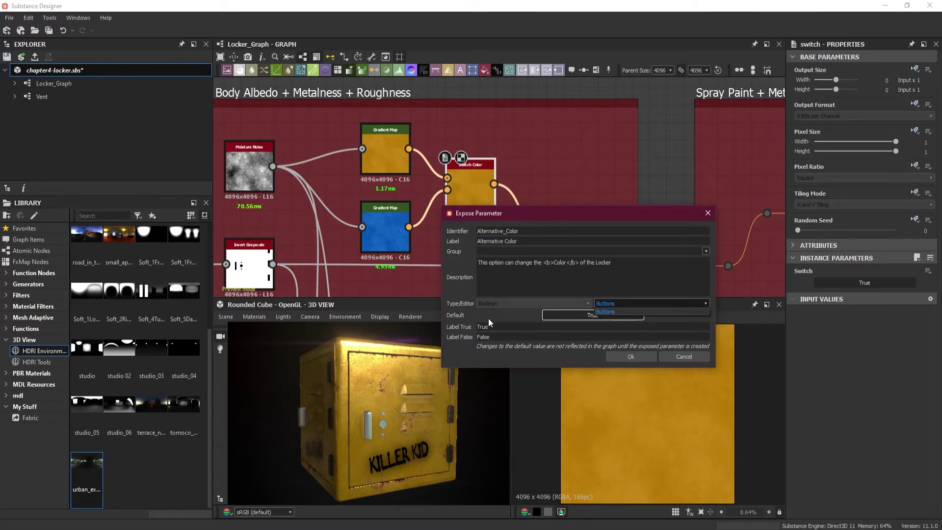
- Set Label True to Yellow and Label False to Blue, and confirm the exposed parameter
click(499, 326)
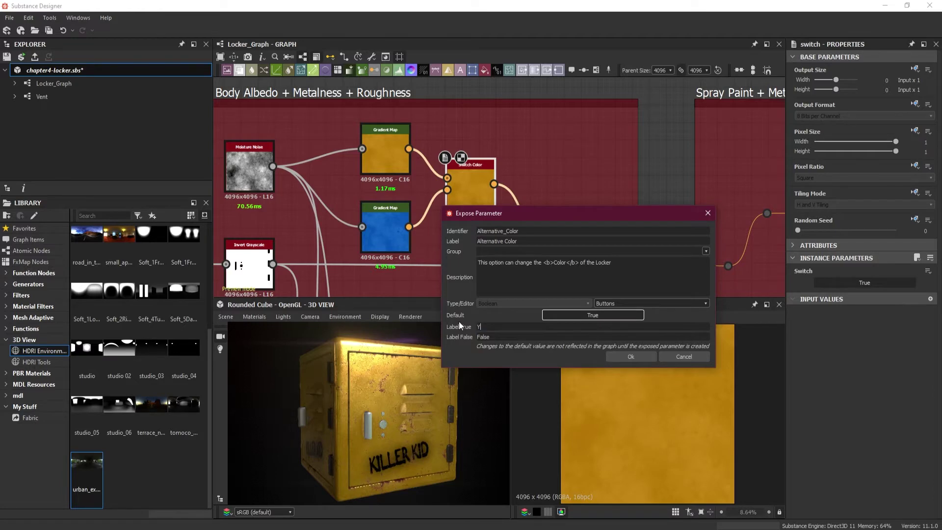
text(ow)
key(Tab)
text(Blue)
key(BackSpace)
key(BackSpace)
text(ue)
click(631, 357)
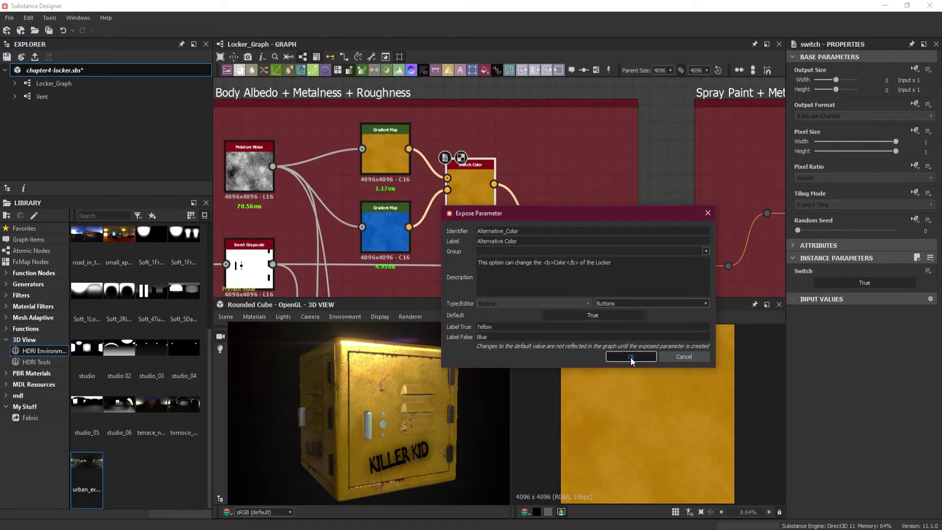
- Review the settings of the Alternative Color parameter among Locker_Graph's input parameters
click(666, 136)
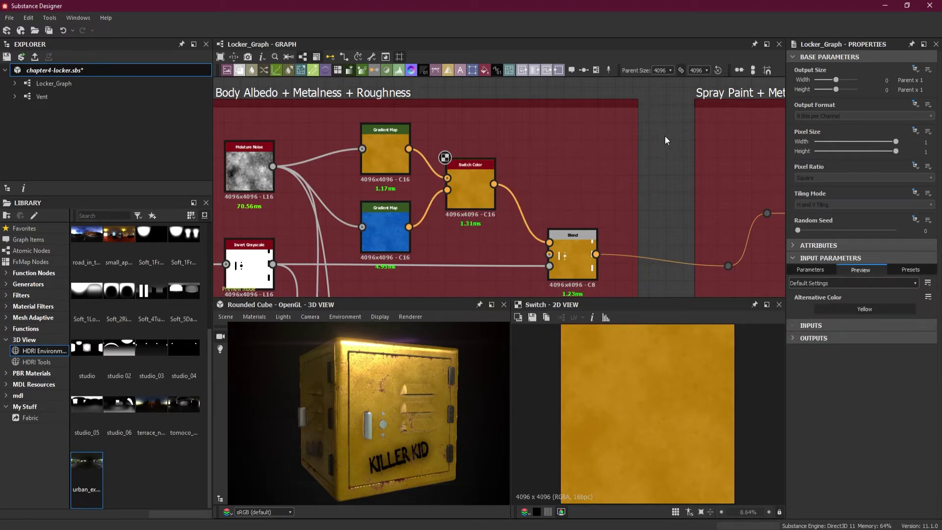
click(811, 269)
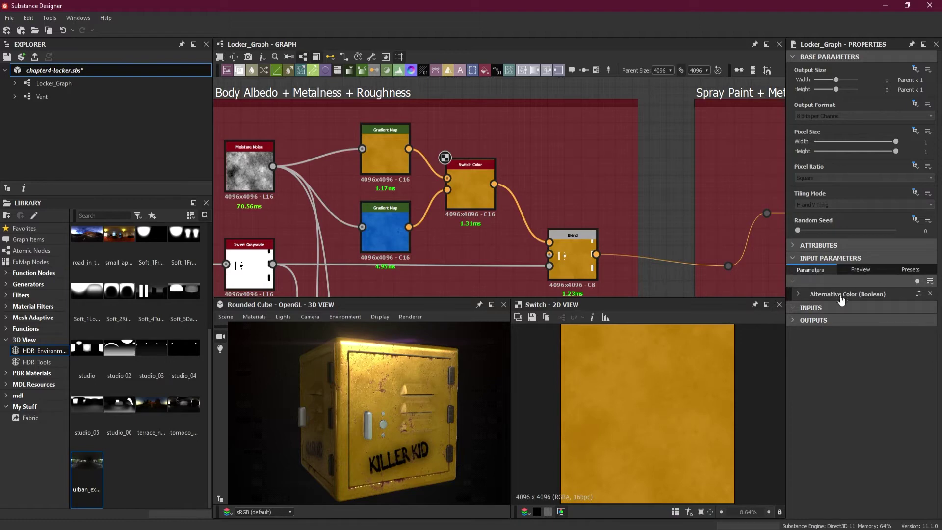
click(798, 294)
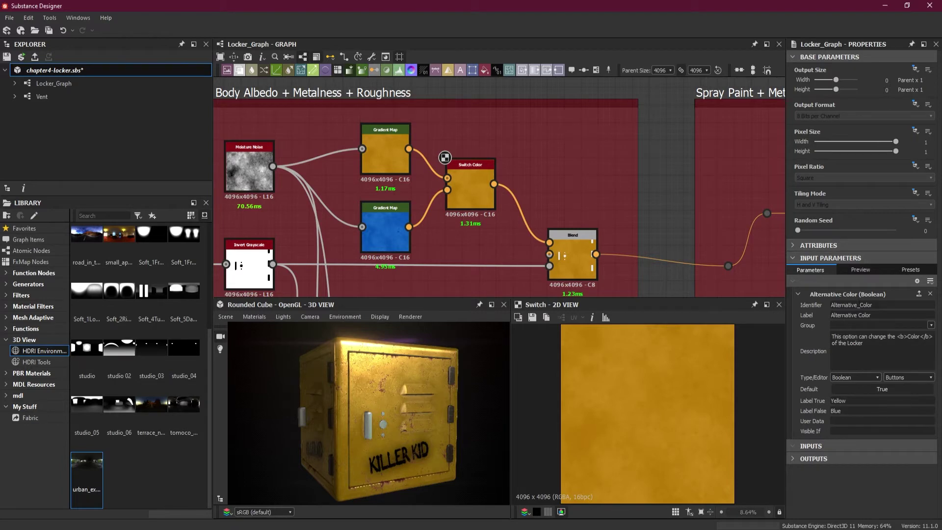
click(797, 293)
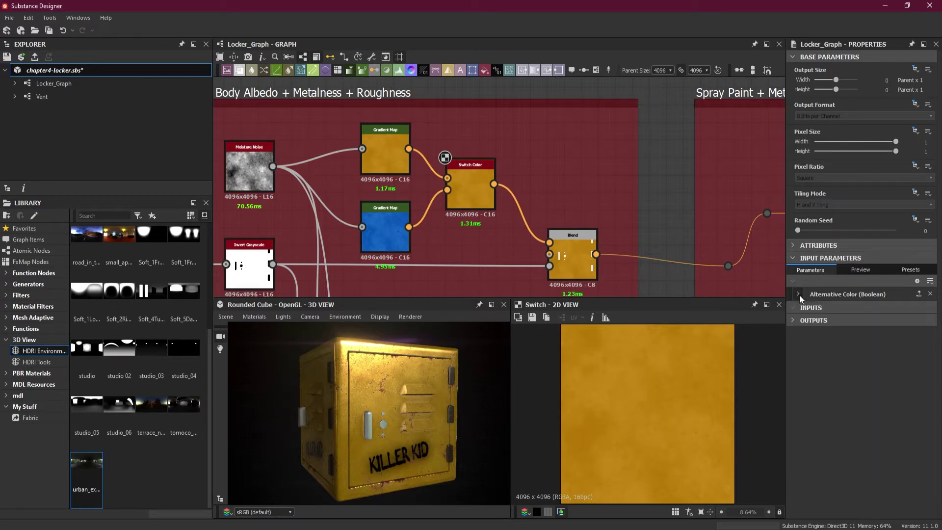
- Enter Color as the user tag and Different Color as the label for Locker_Graph's new preset
click(901, 269)
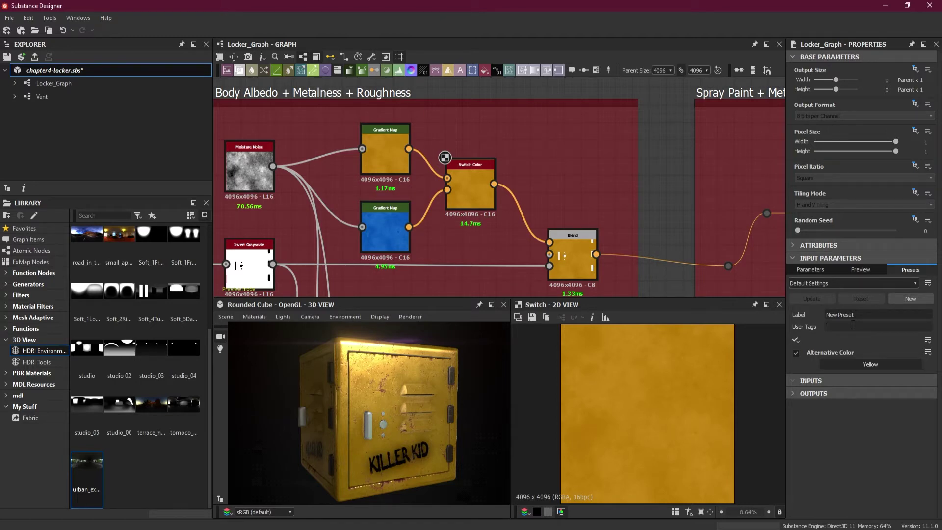
text(Col)
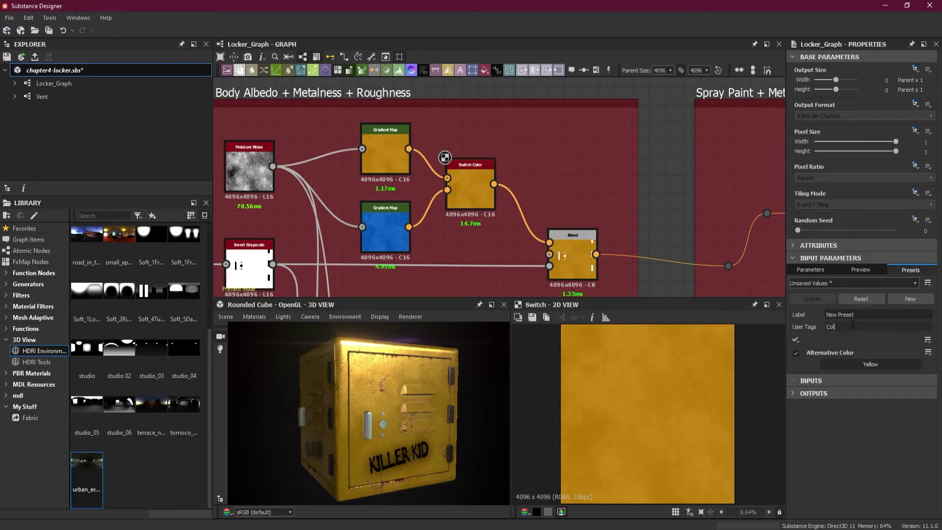
text(or)
text(Different Color)
- Preview Locker_Graph's Alternative Color input by switching it between Yellow and Blue, ending on Yellow
click(860, 269)
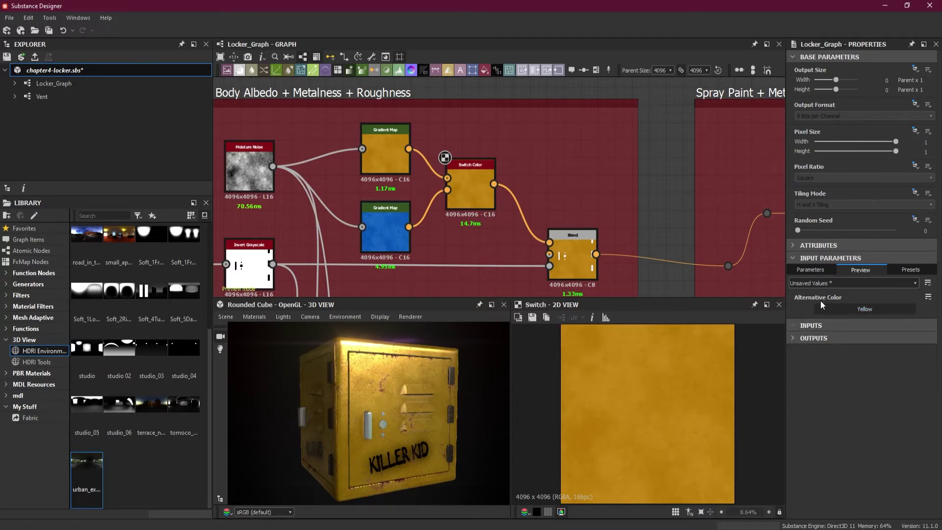
click(860, 309)
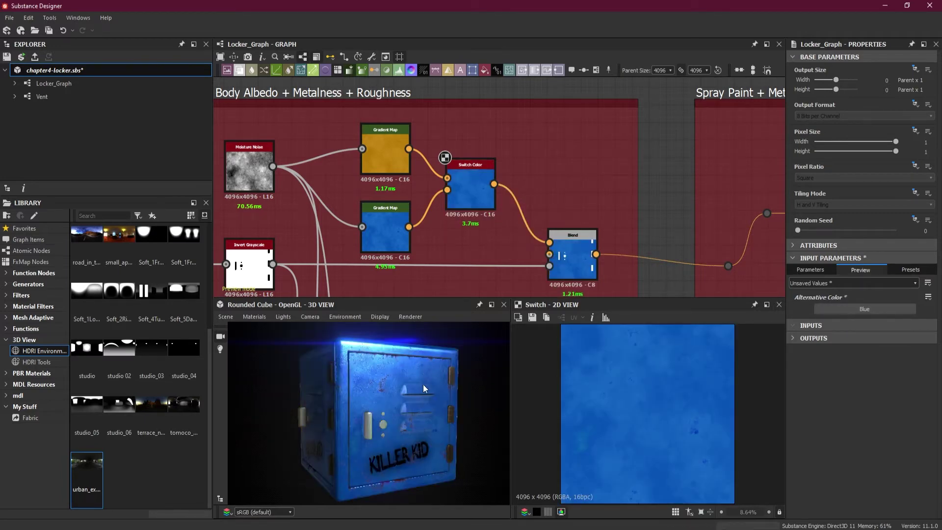
click(860, 310)
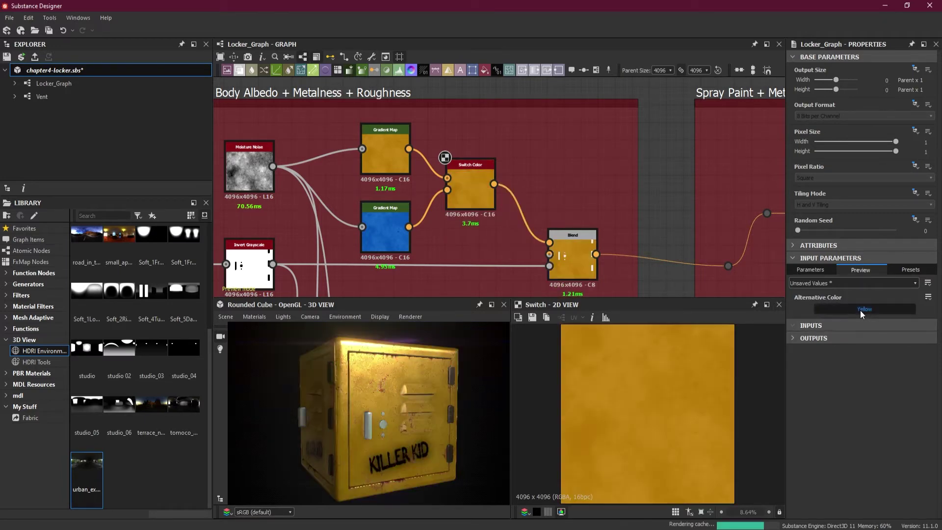
click(860, 310)
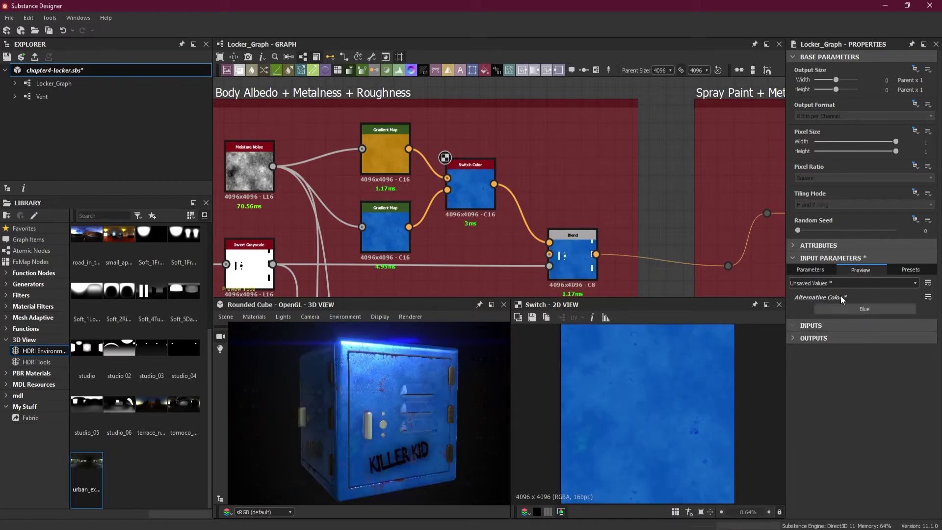
click(855, 310)
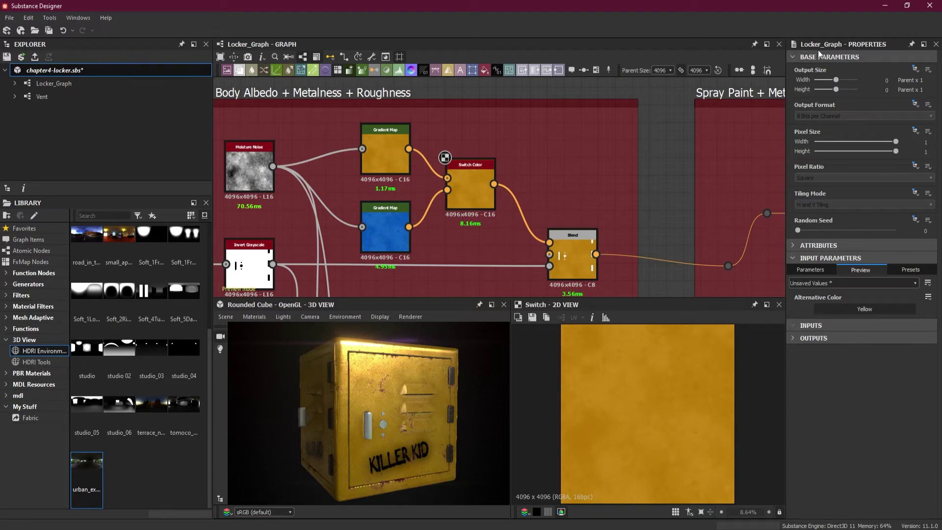
- Locate the Metal Edge Wear node in its frame of the graph and show its output and parameters
scroll(686, 157, down, 2)
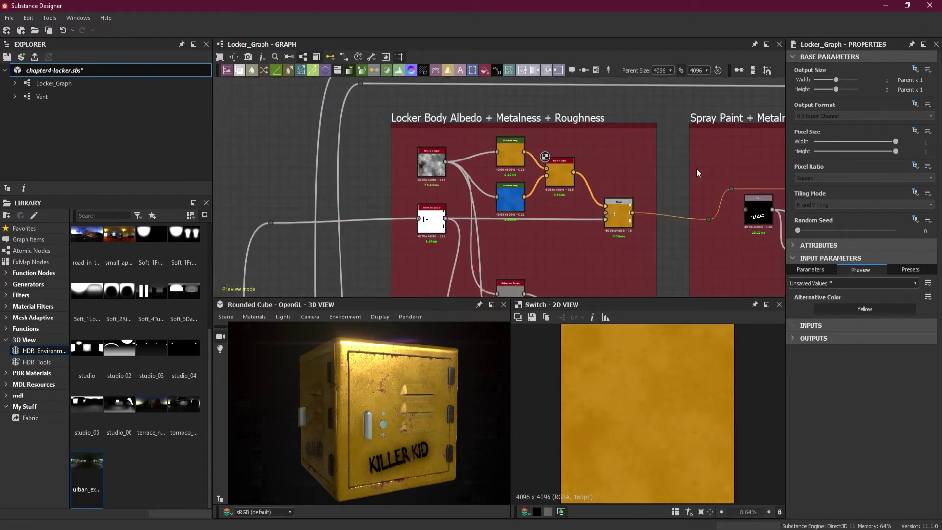
middle_drag(696, 169, 376, 165)
scroll(532, 161, down, 1)
scroll(591, 173, down, 2)
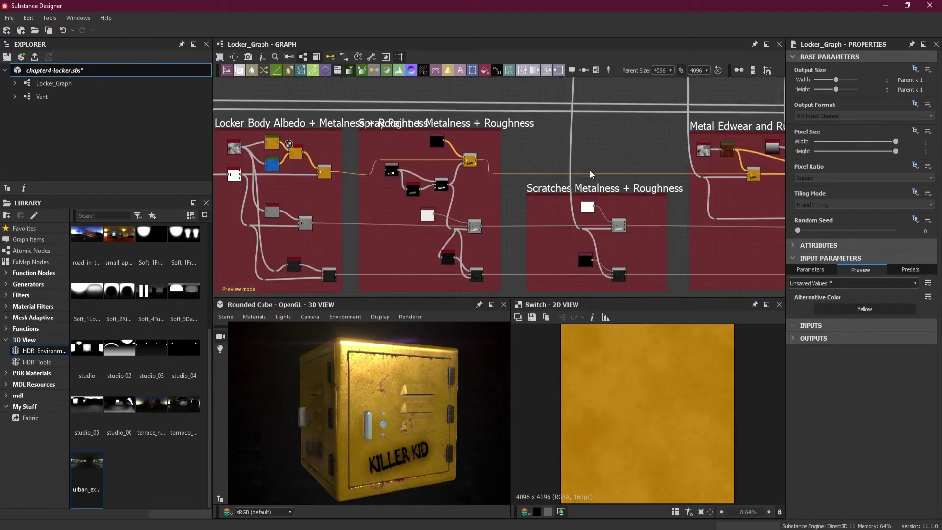
middle_drag(659, 182, 414, 203)
scroll(506, 174, up, 3)
scroll(540, 176, up, 2)
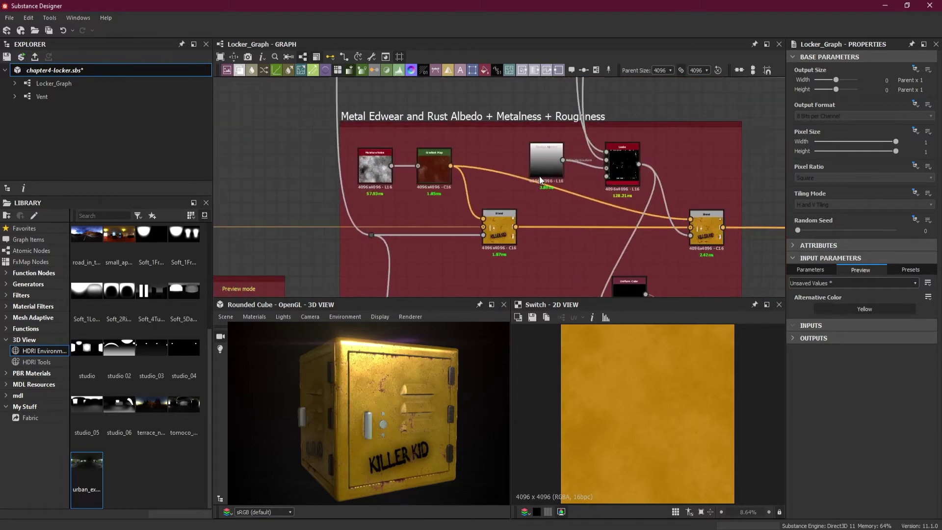
scroll(544, 179, down, 1)
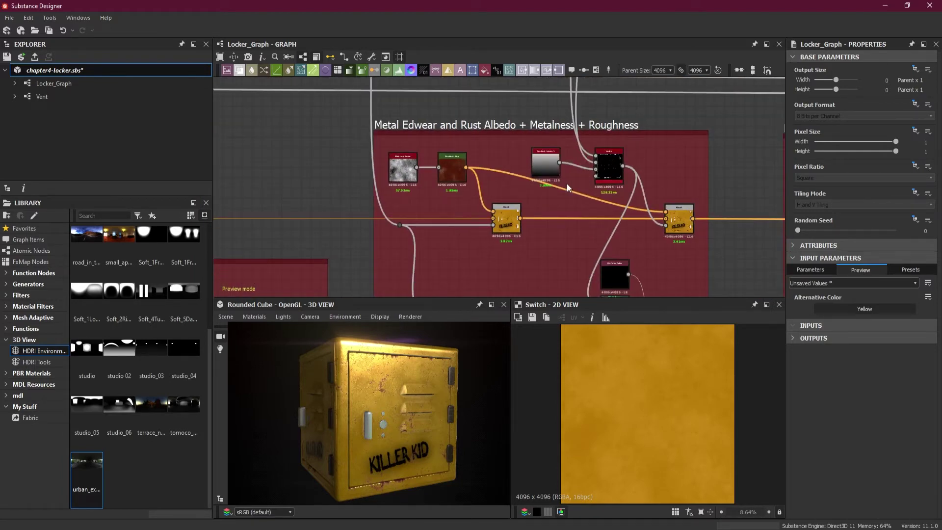
scroll(491, 180, down, 2)
scroll(422, 191, down, 1)
middle_drag(354, 201, 564, 205)
scroll(667, 211, up, 1)
middle_drag(667, 211, 775, 212)
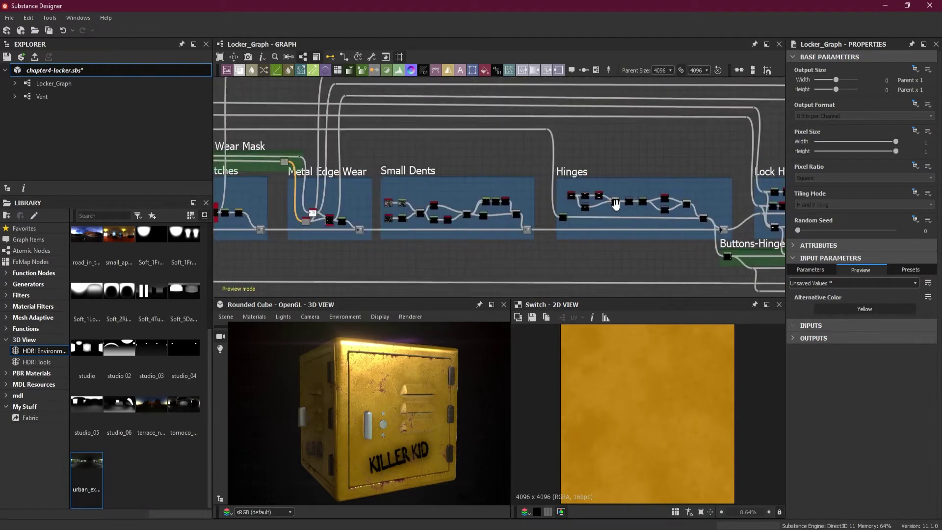
middle_drag(300, 231, 458, 235)
scroll(458, 236, up, 6)
scroll(487, 241, up, 2)
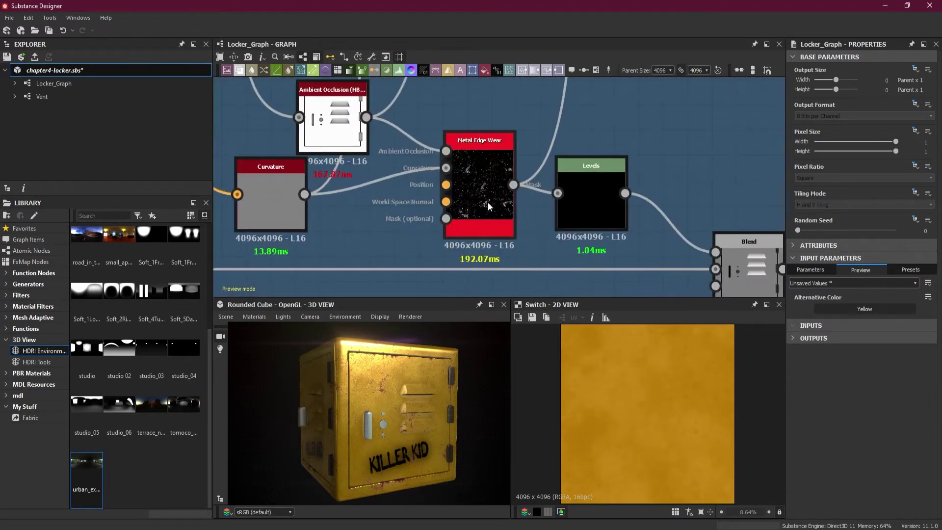
double_click(487, 179)
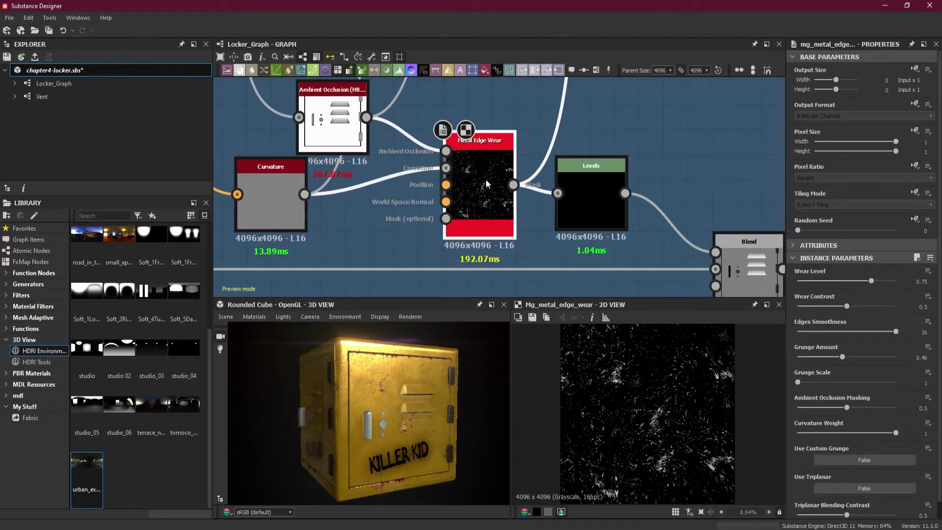
- Try a Wear Level of 1 on the Metal Edge Wear node and inspect the effect on the 3D locker
scroll(376, 364, up, 3)
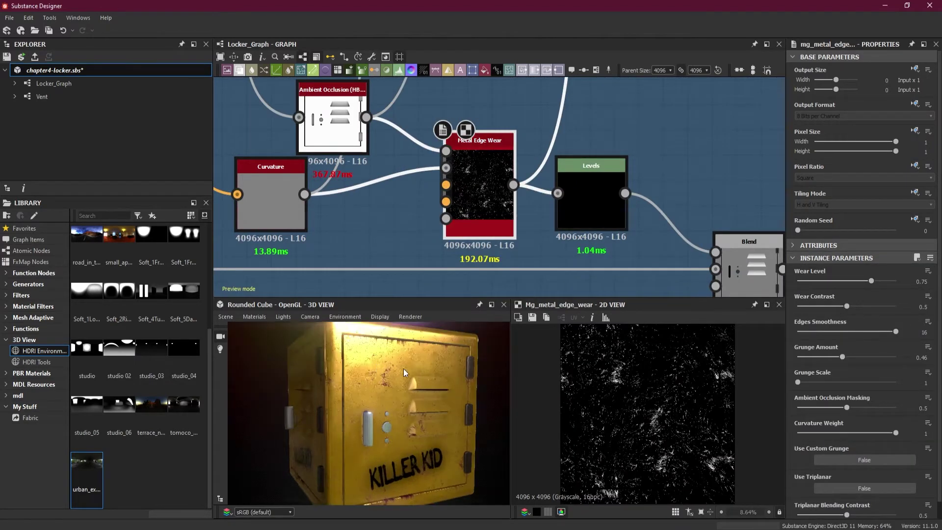
drag(408, 369, 404, 381)
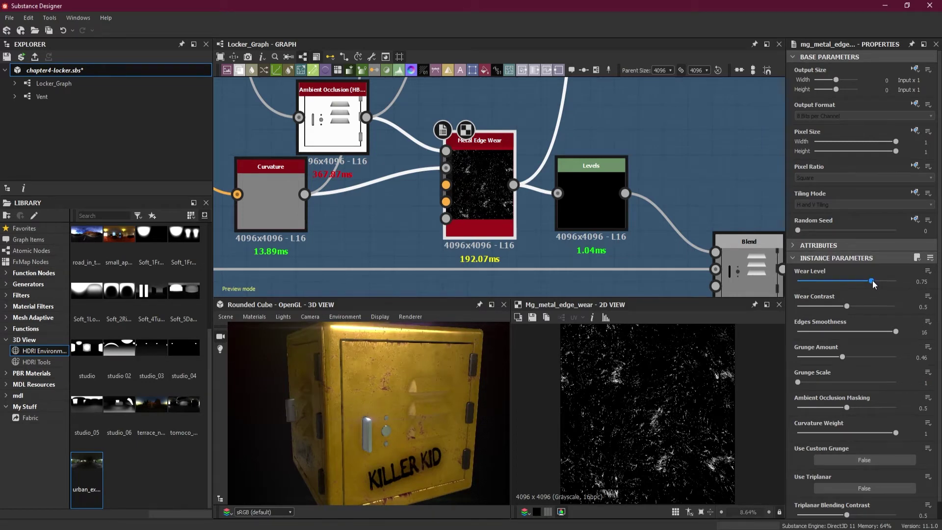
drag(872, 280, 896, 285)
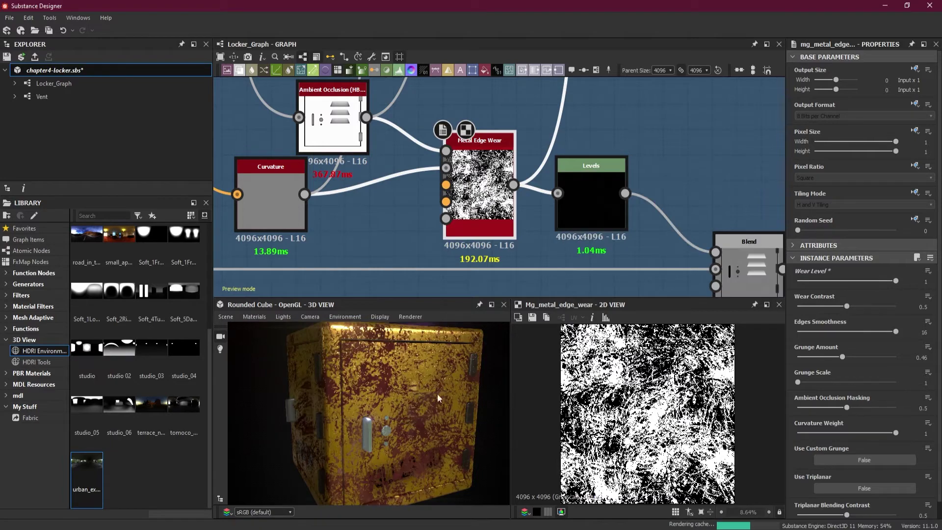
mouse_move(429, 422)
mouse_down()
mouse_move(390, 414)
mouse_move(408, 447)
mouse_move(489, 440)
mouse_move(472, 416)
mouse_move(429, 414)
mouse_move(428, 426)
mouse_up()
scroll(461, 383, up, 3)
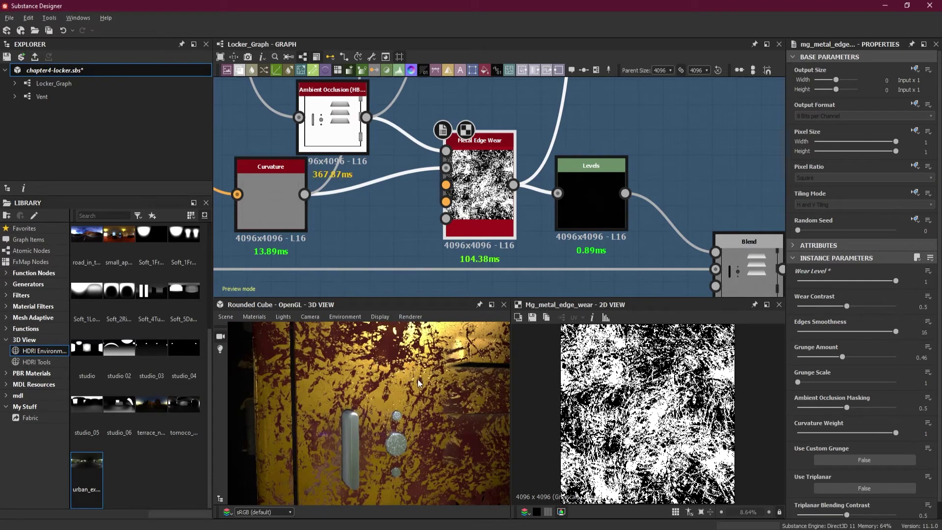
drag(416, 379, 385, 407)
scroll(404, 378, down, 5)
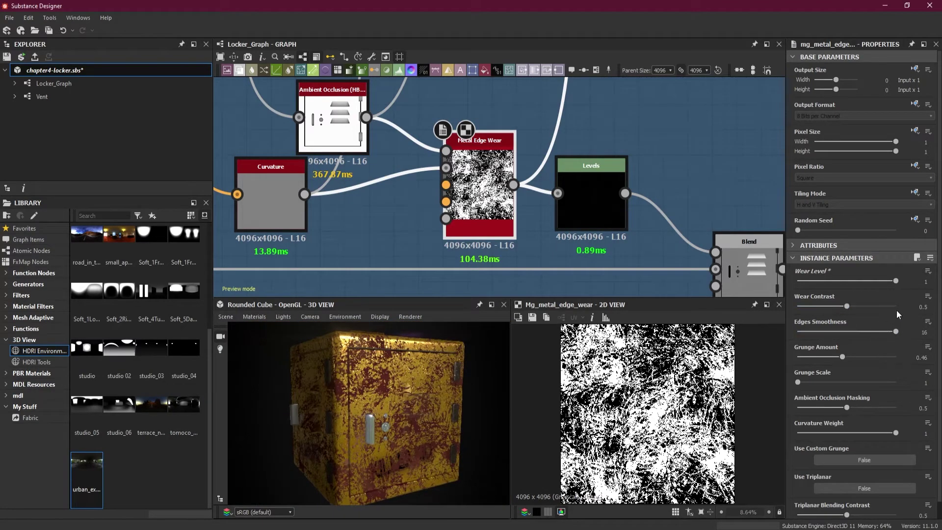
- Set the Metal Edge Wear node's Wear Level back to 0.75
click(923, 281)
key(BackSpace)
text(.75)
key(Return)
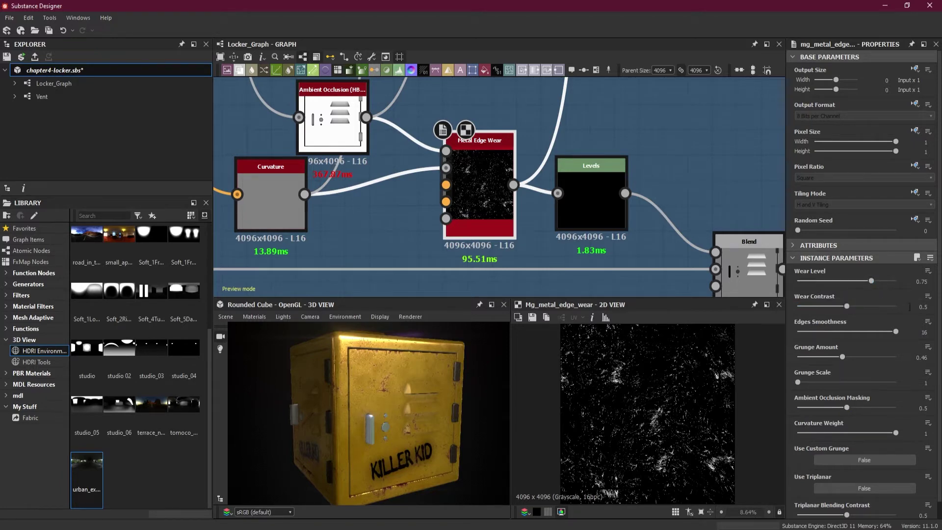
click(927, 271)
click(904, 272)
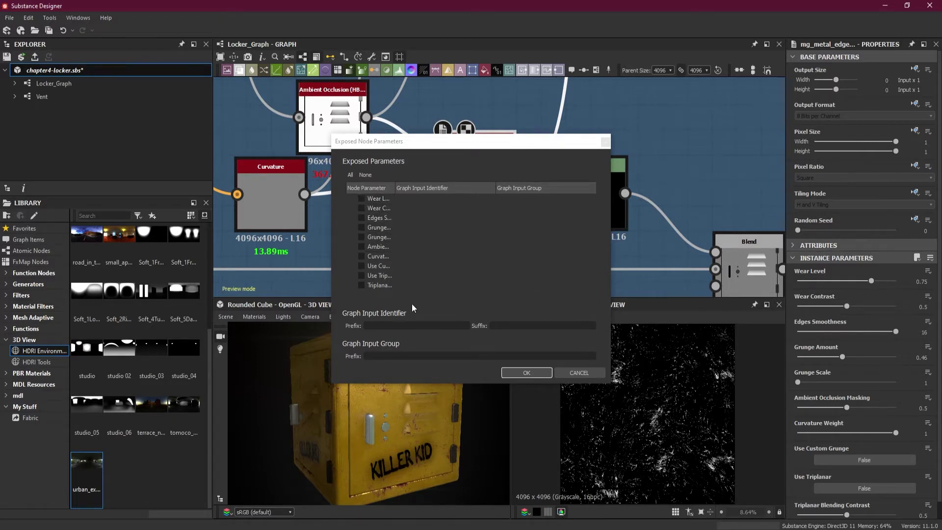
click(597, 375)
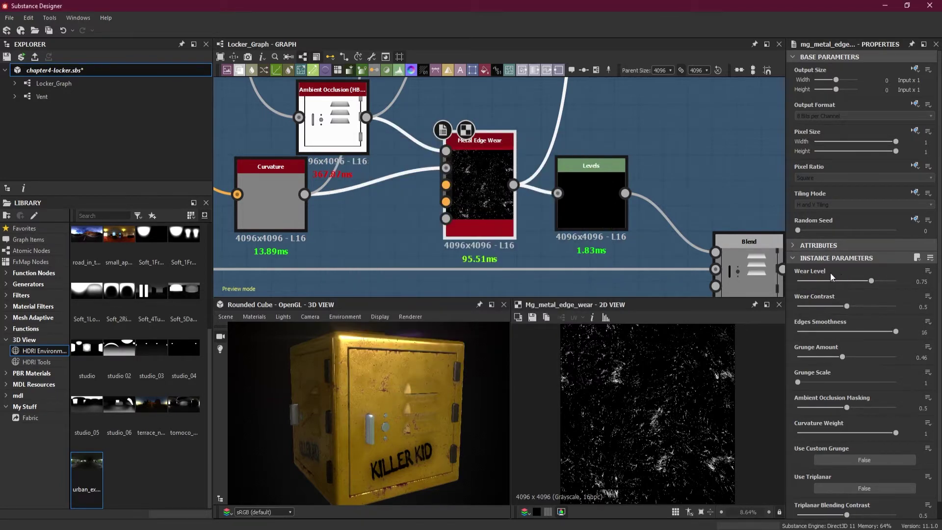
- Start exposing Wear Level as a new graph input and label it Metal Edge Wear Intensity
click(928, 271)
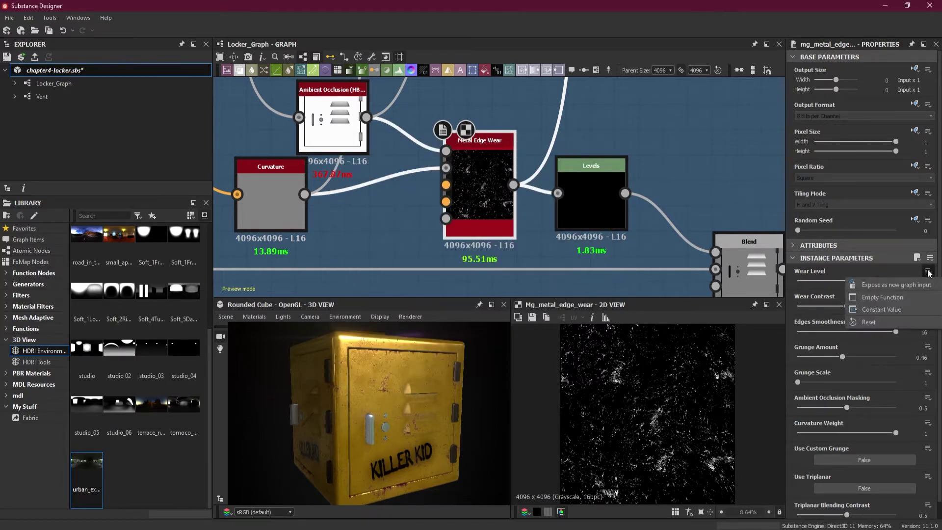
click(895, 284)
double_click(418, 193)
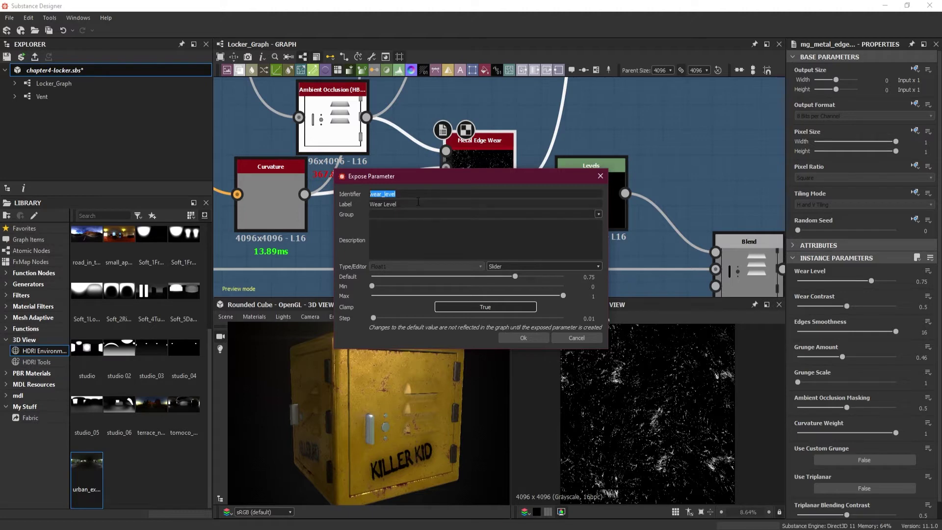
triple_click(369, 204)
text(Metal Edge Wear Intensity)
- Enter the description "This option will increase the intensity of the <b>Metal Edge Wear</b>" for the exposed parameter
click(418, 231)
click(453, 236)
text(his option w)
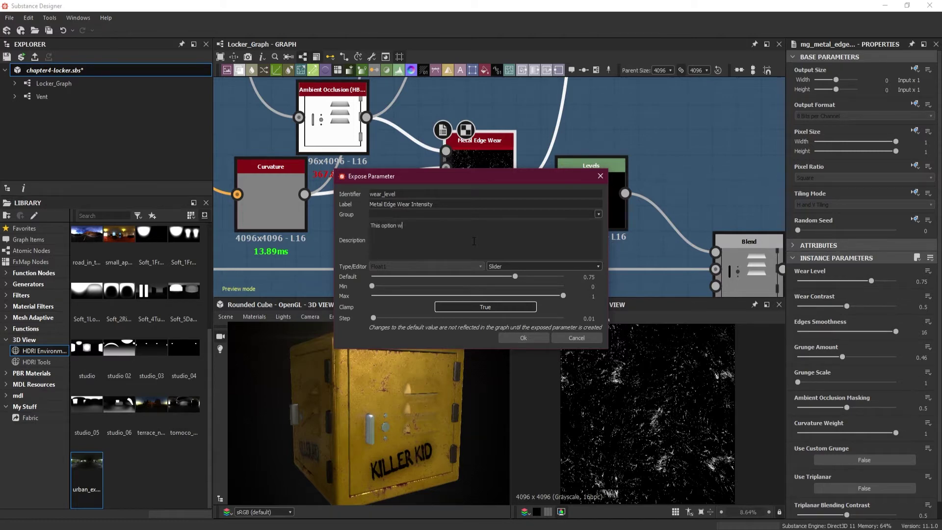
text(ill increase the intensity of the <b>Metal Edge Wea)
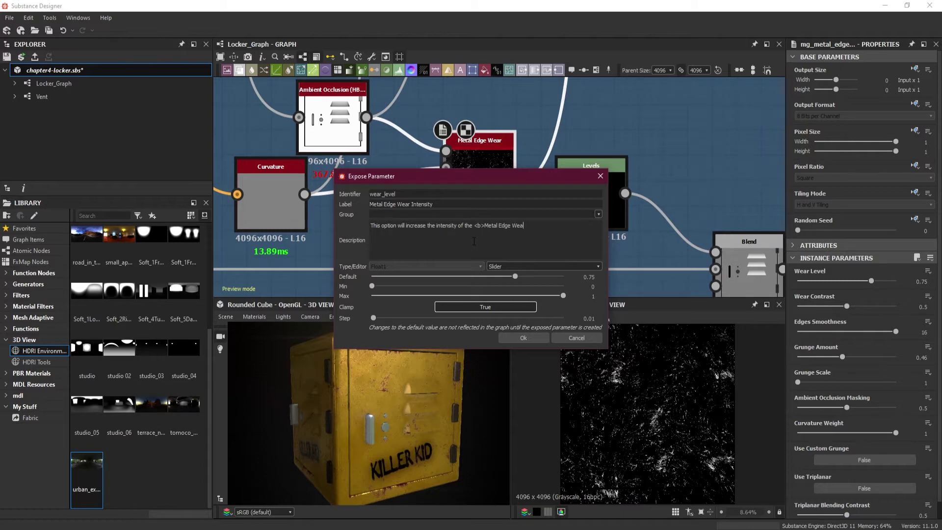
text(r</b>)
- Set the exposed wear parameter's minimum to 0.75 and maximum to 1.5
double_click(593, 286)
key(BackSpace)
text(.75)
key(Tab)
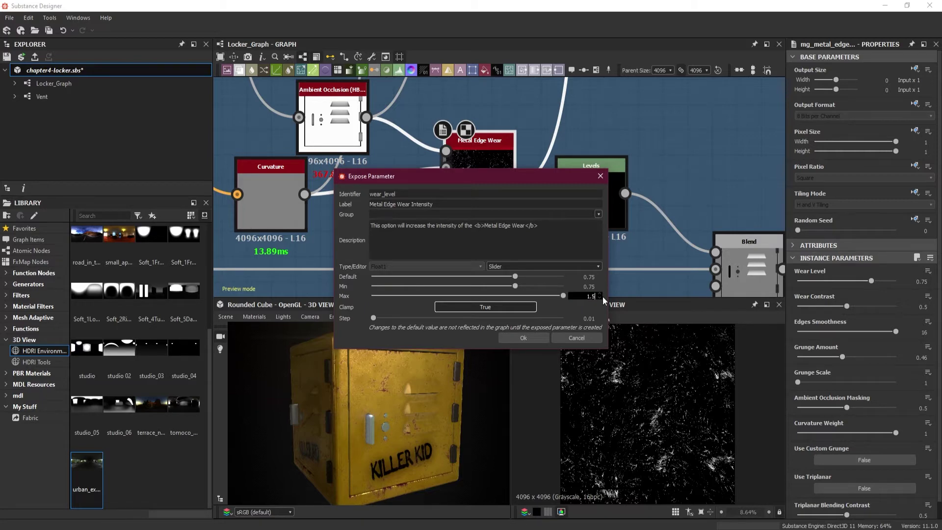
click(584, 287)
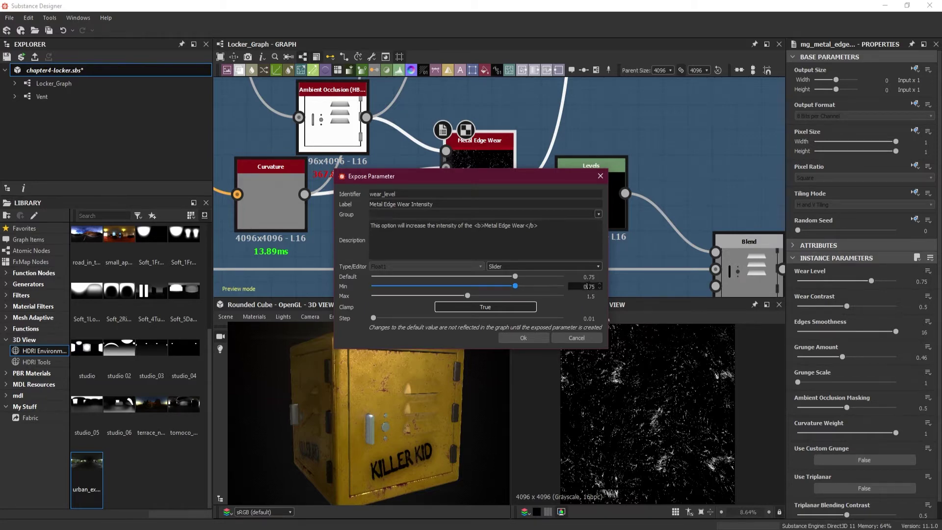
- Set Clamp to False, keep the 0.01 step, and confirm exposing the wear parameter
click(516, 307)
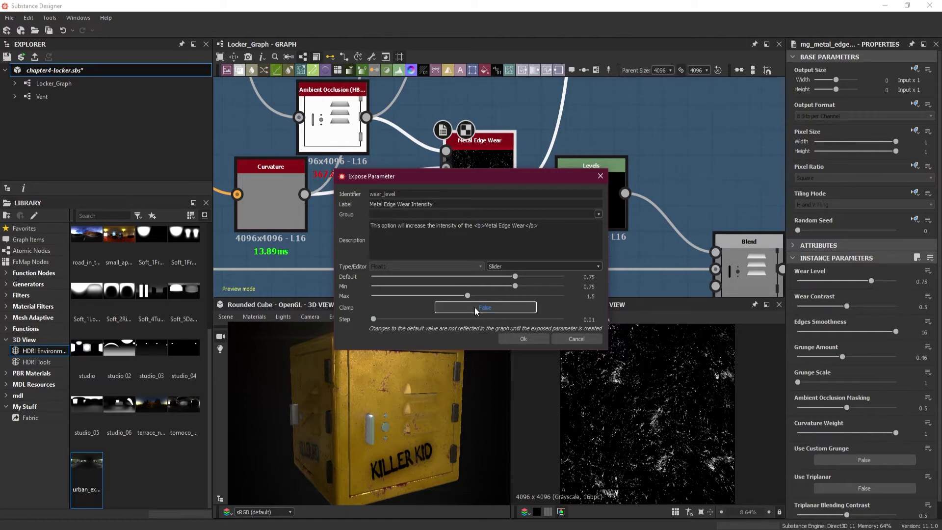
click(373, 319)
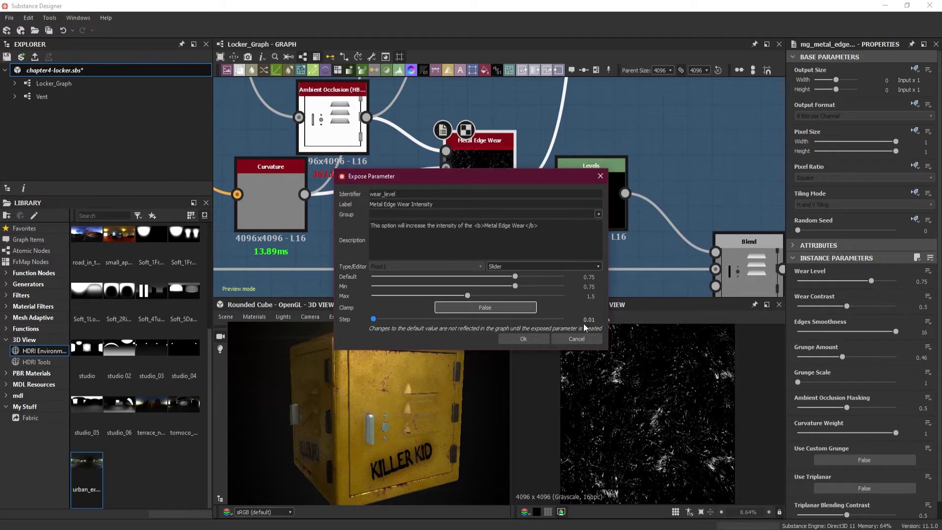
click(538, 337)
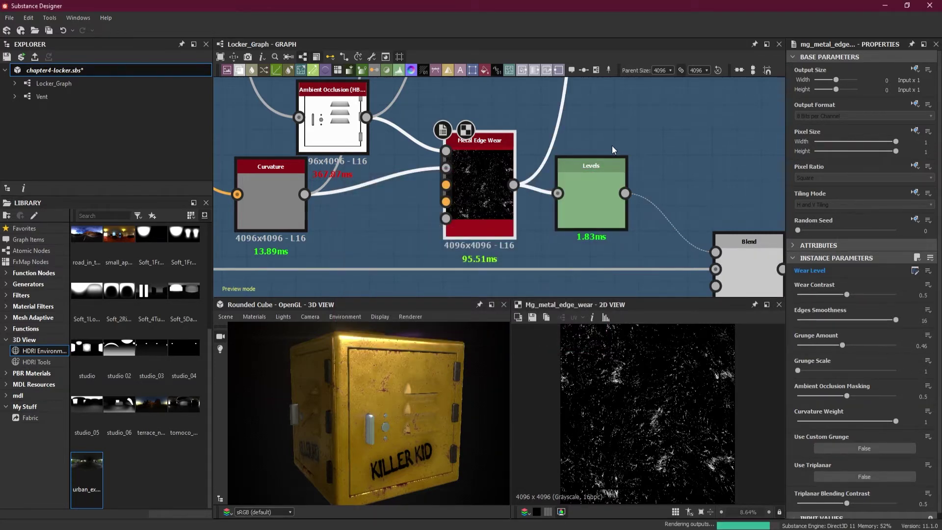
- Preview the graph's input parameters, switching Alternative Color to Blue and back to Yellow on the locker
scroll(612, 149, down, 5)
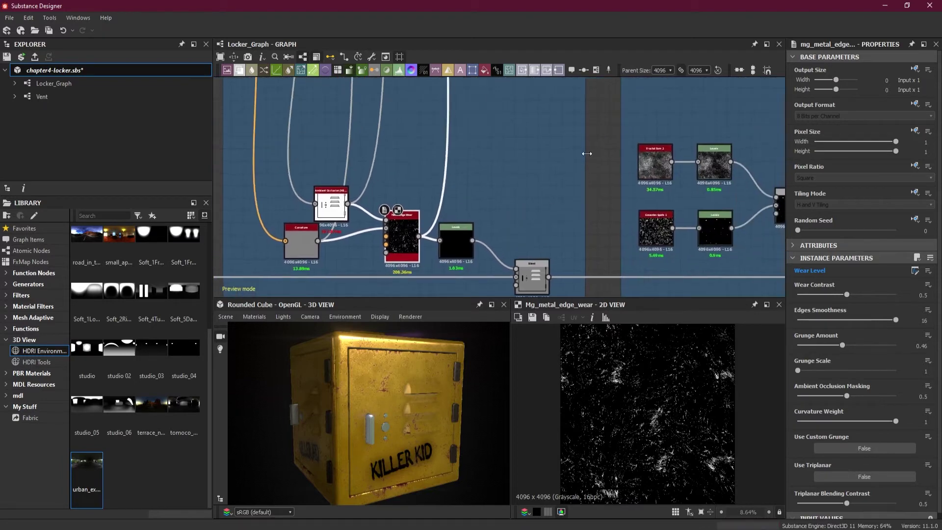
click(601, 140)
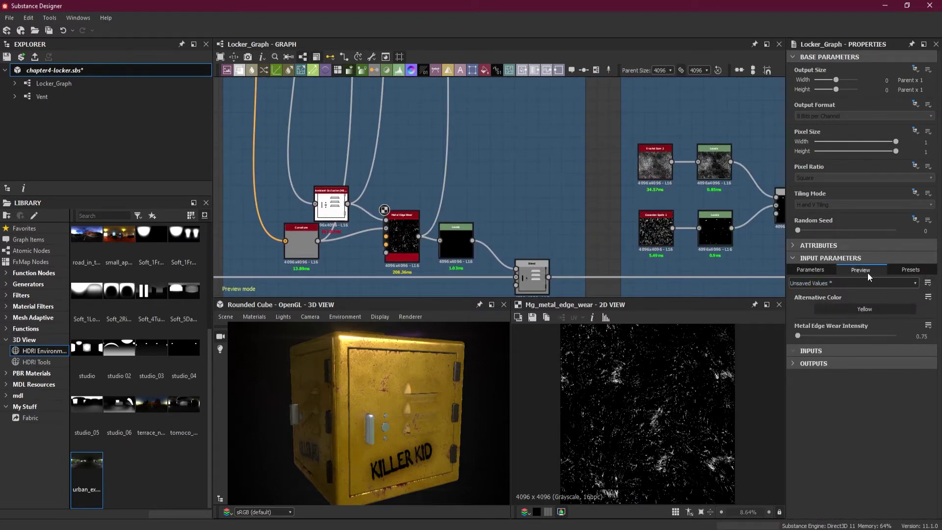
scroll(857, 309, down, 1)
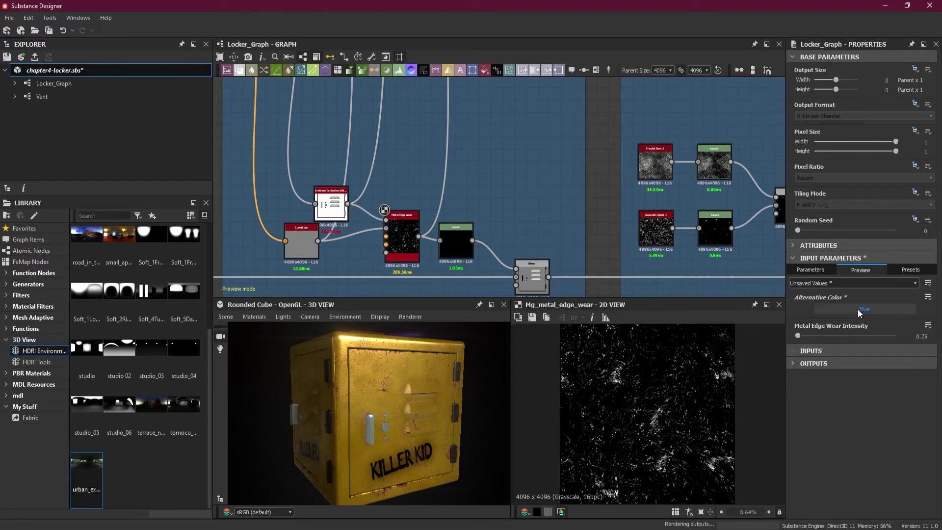
scroll(857, 309, up, 1)
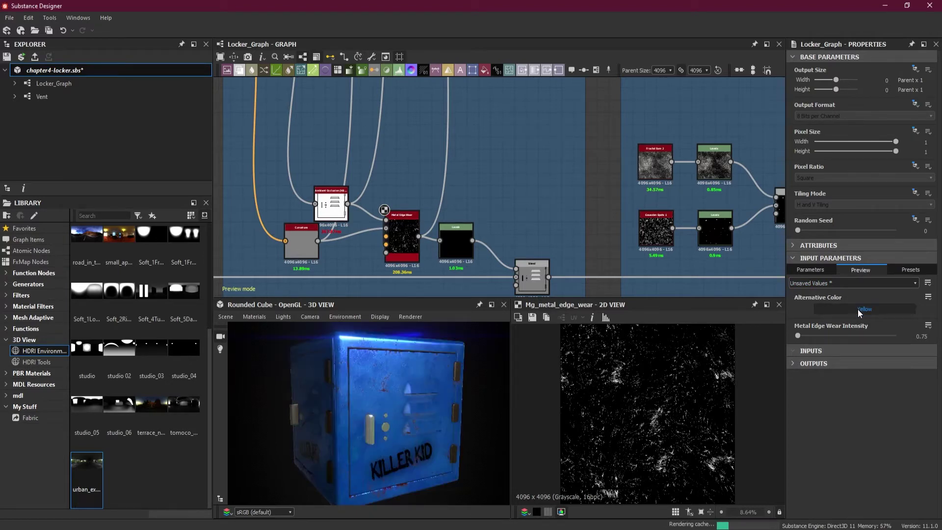
- Preview the locker with Alternative Color set to Blue, raising Metal Edge Wear Intensity to 1.01 and returning it to 0.75
scroll(857, 309, down, 1)
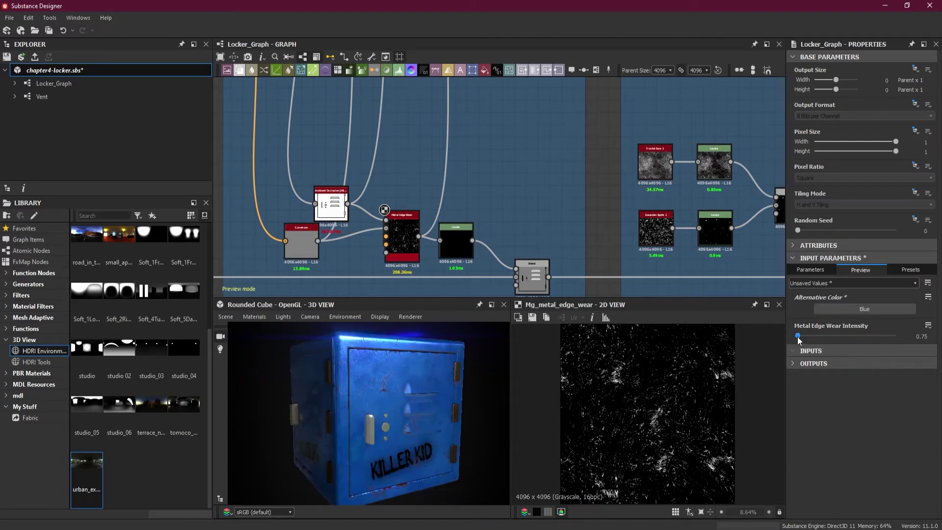
drag(797, 338, 831, 338)
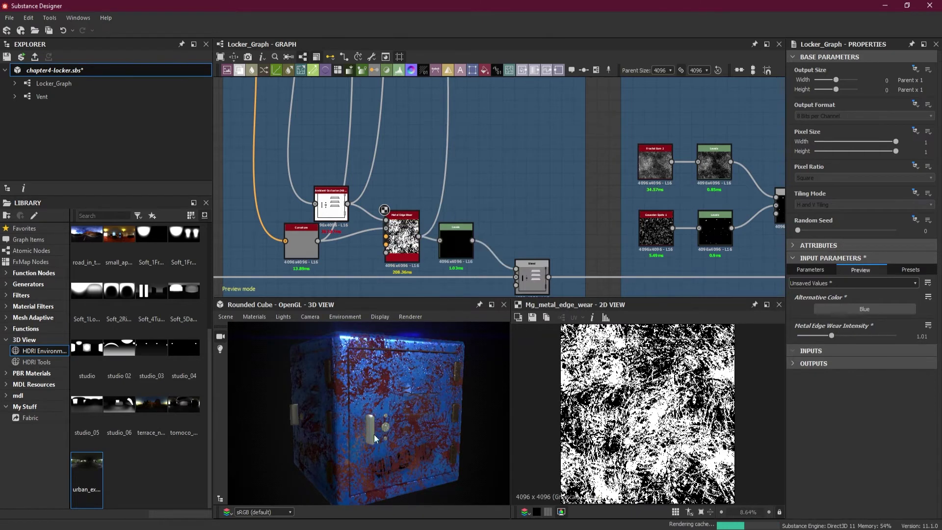
mouse_move(449, 427)
mouse_down()
mouse_move(449, 451)
mouse_move(462, 428)
mouse_up()
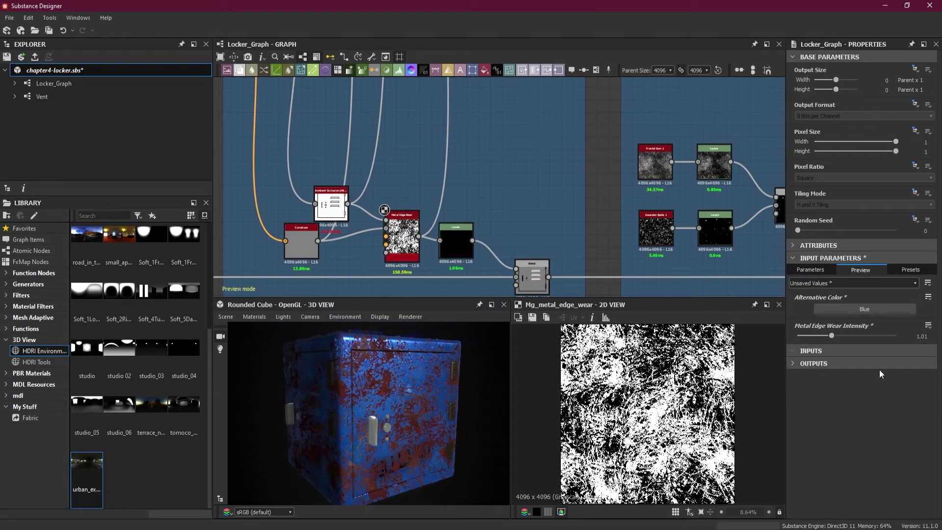
drag(824, 334, 793, 334)
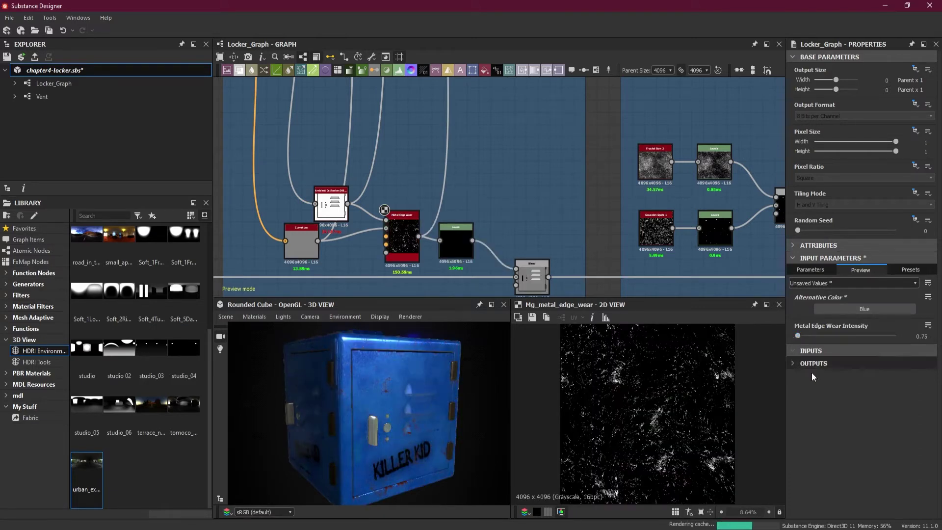
drag(467, 404, 451, 417)
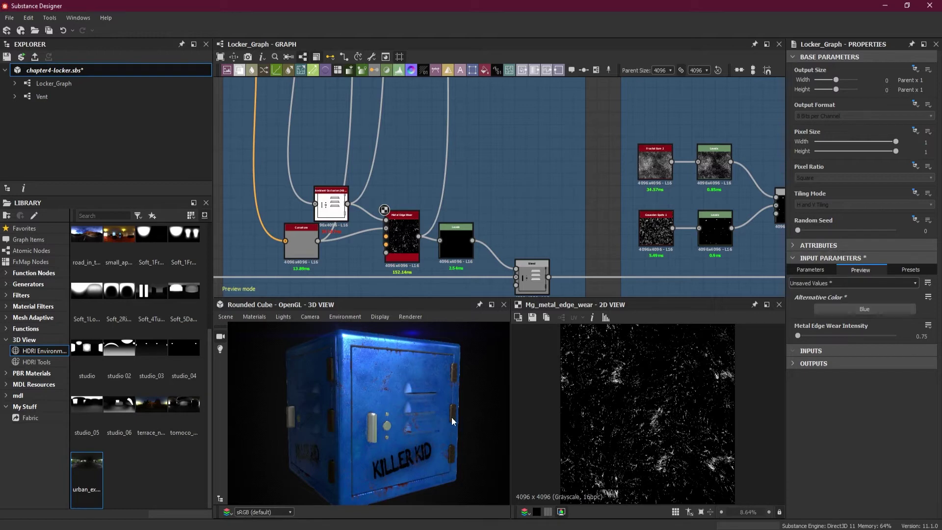
drag(472, 405, 450, 404)
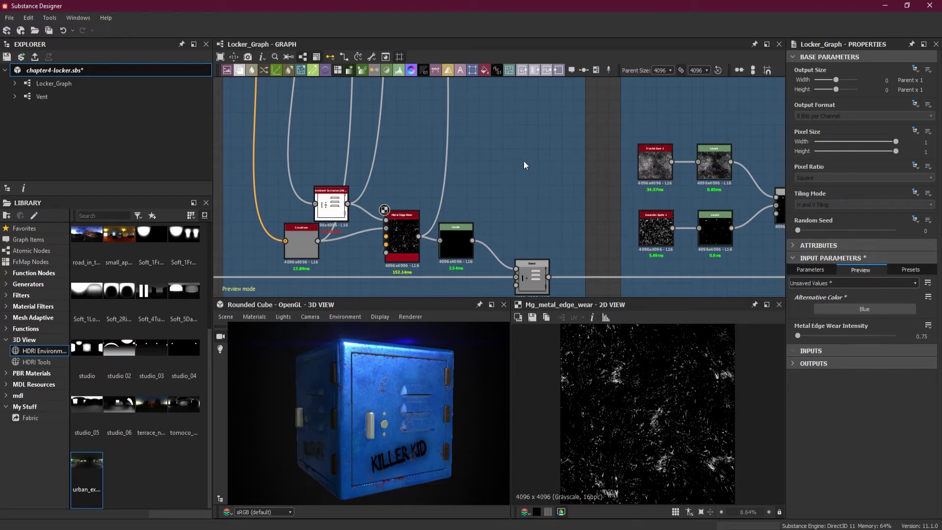
- Save the chapter4-locker package and switch the previewed Alternative Color back to Yellow
scroll(523, 157, down, 5)
middle_drag(546, 186, 456, 246)
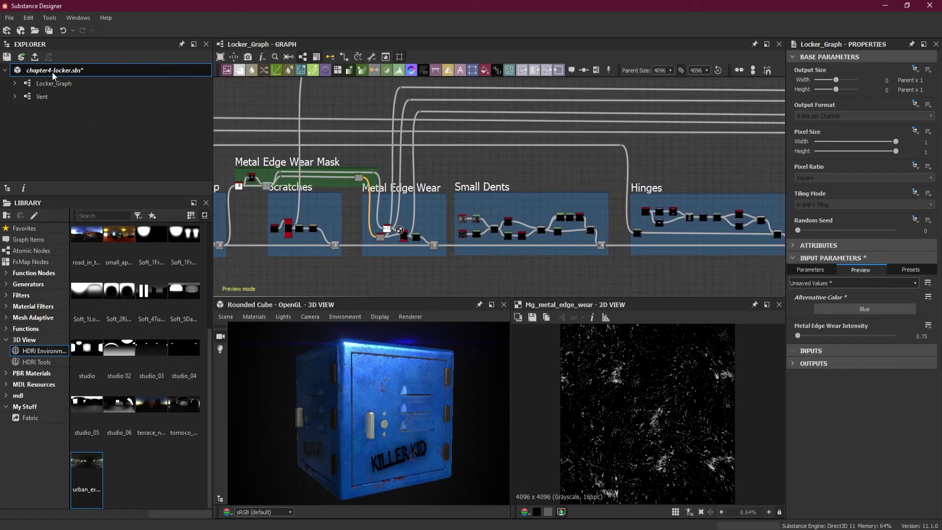
click(49, 31)
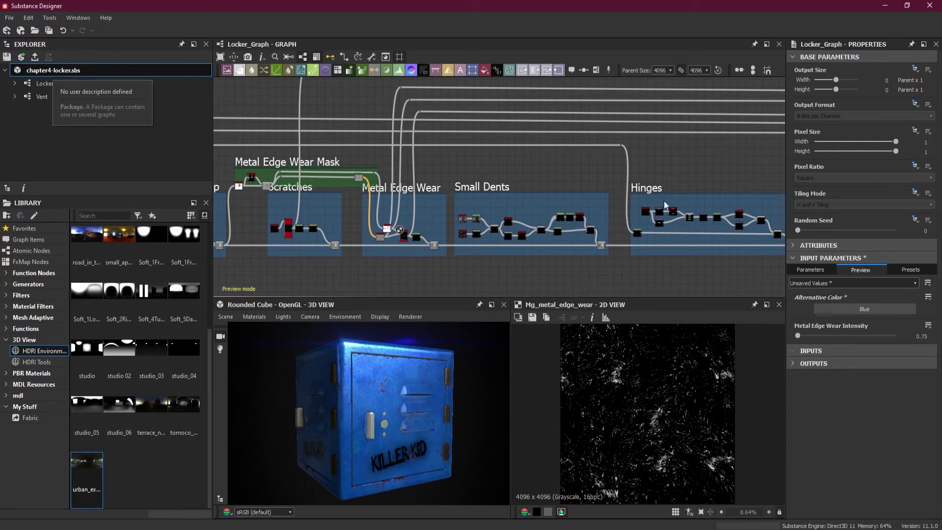
click(856, 310)
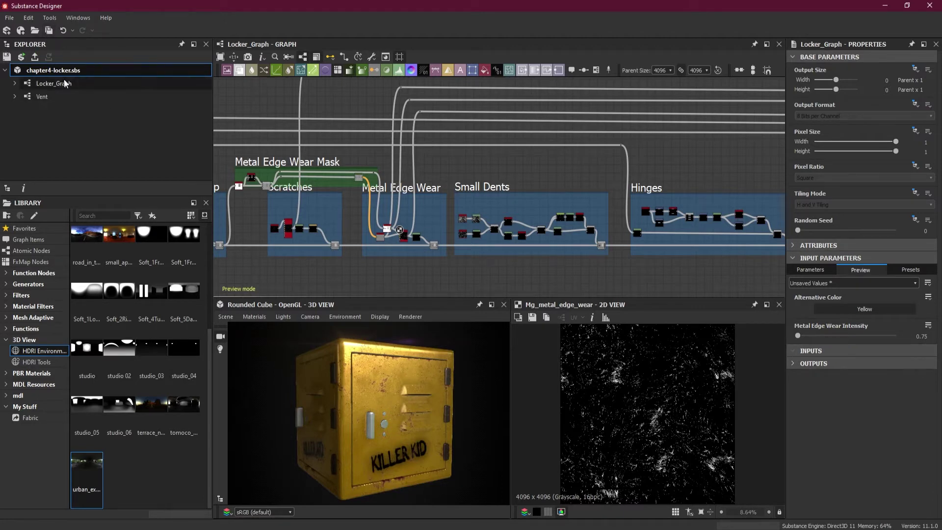
- Start publishing the package as an .sbsar file, creating and opening a new folder named SBSAR Package inside Chpater 4
right_click(47, 74)
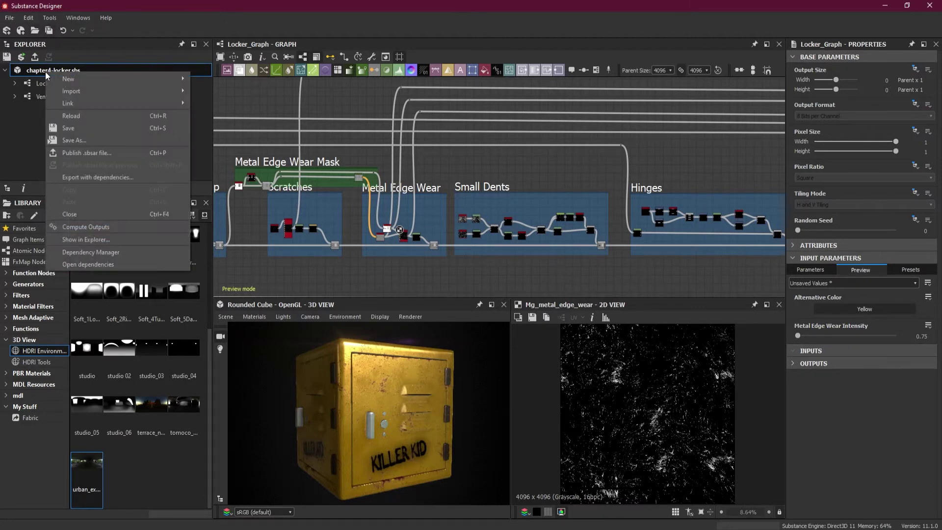
click(105, 153)
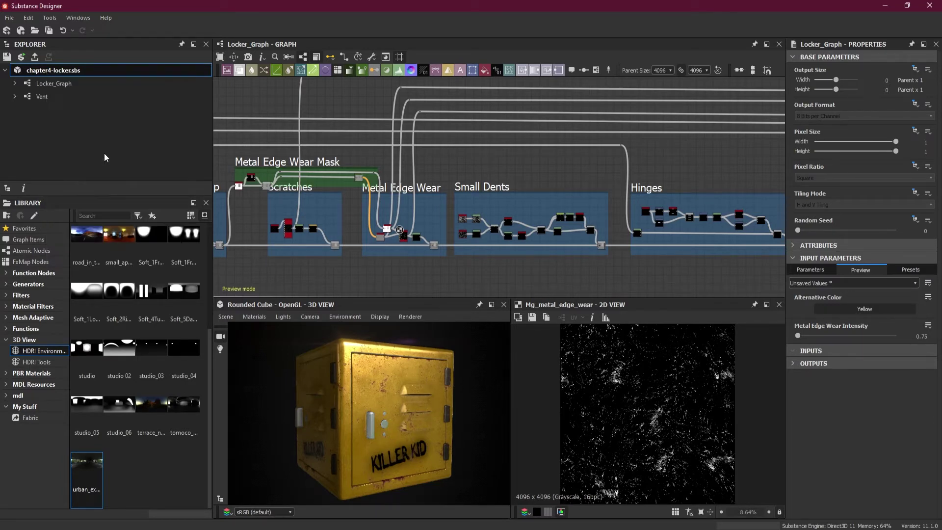
drag(212, 26, 415, 75)
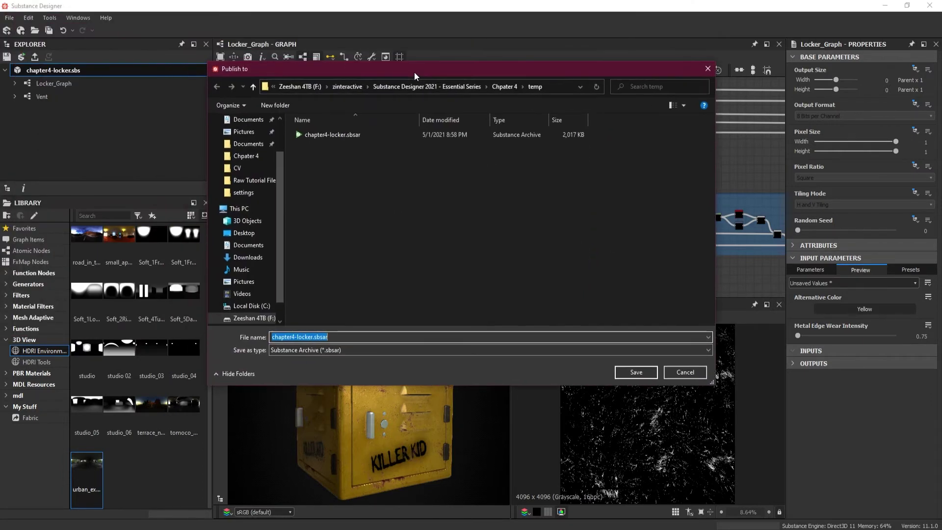
click(505, 86)
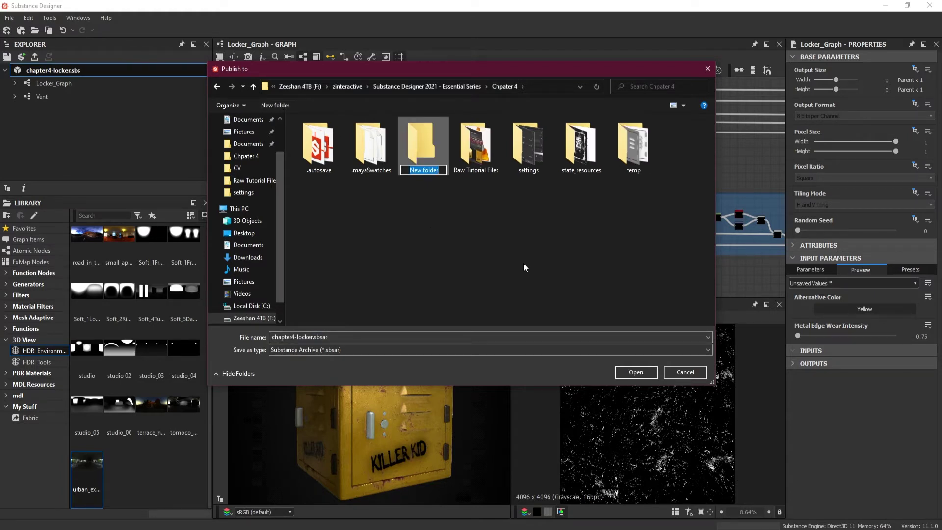
text(Pack)
text(age)
text(SBSAR)
key(Return)
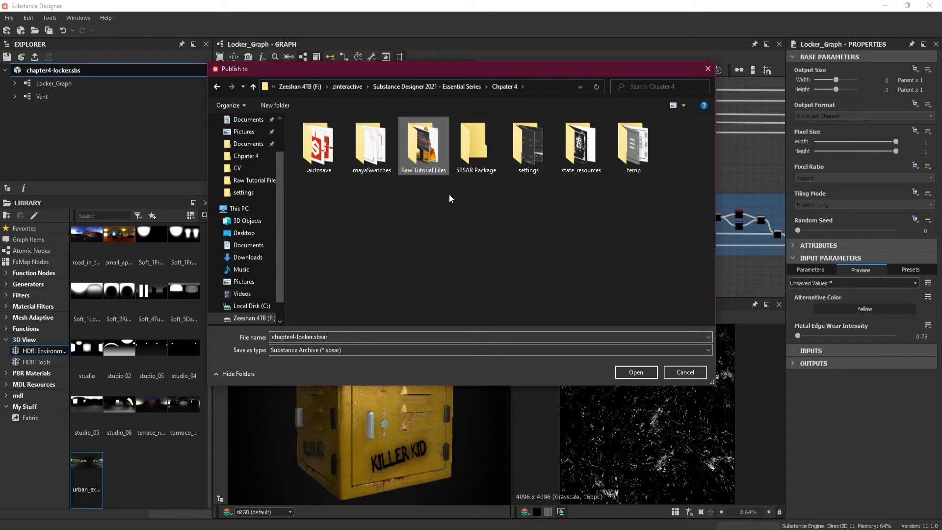
double_click(476, 162)
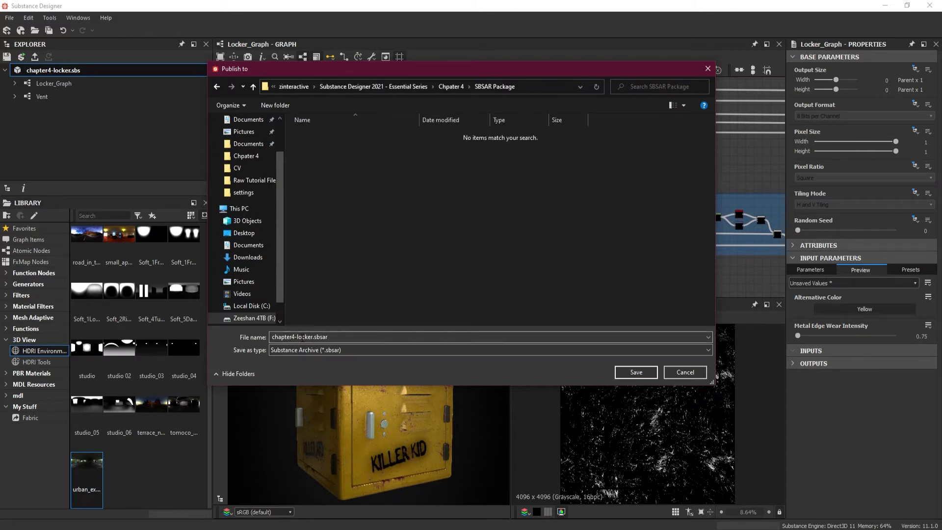
- Name the published archive locker.sbsar and accept the publish options with Auto compression, Output size and Random seed enabled
click(299, 337)
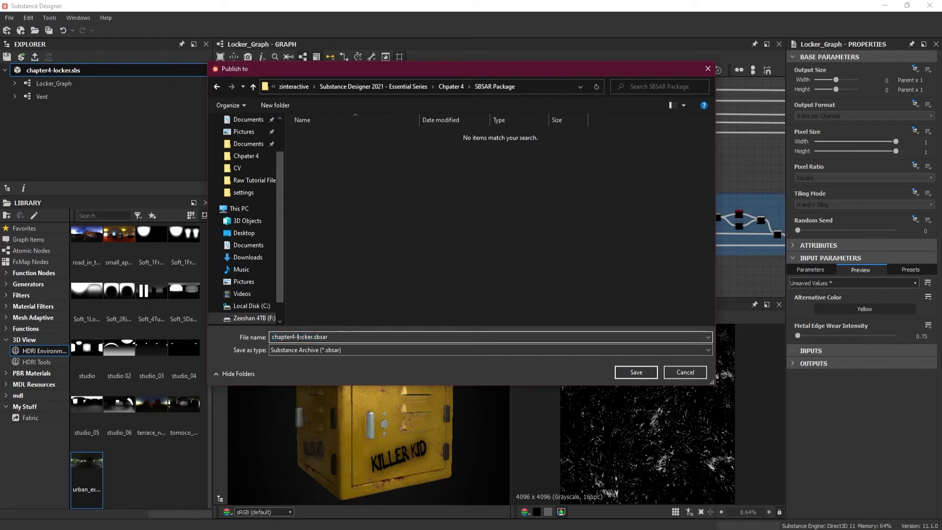
drag(298, 337, 271, 337)
key(BackSpace)
click(641, 371)
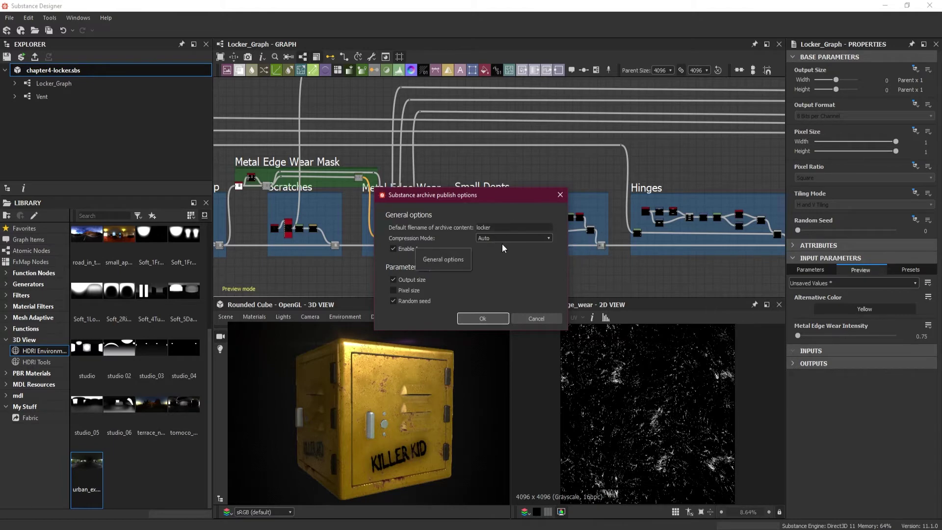
click(477, 321)
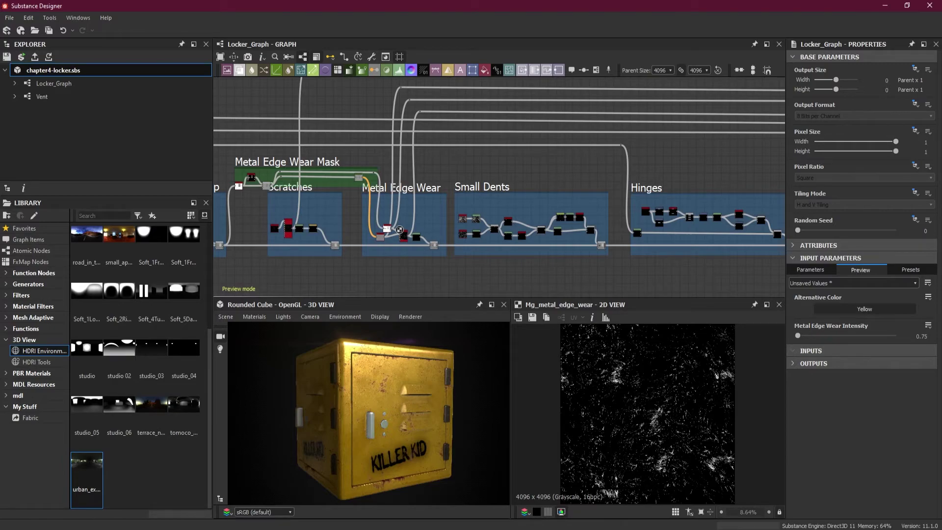
- Switch to the plane.ma scene in Maya, select the plane mesh and frame it in the perspective view
click(225, 493)
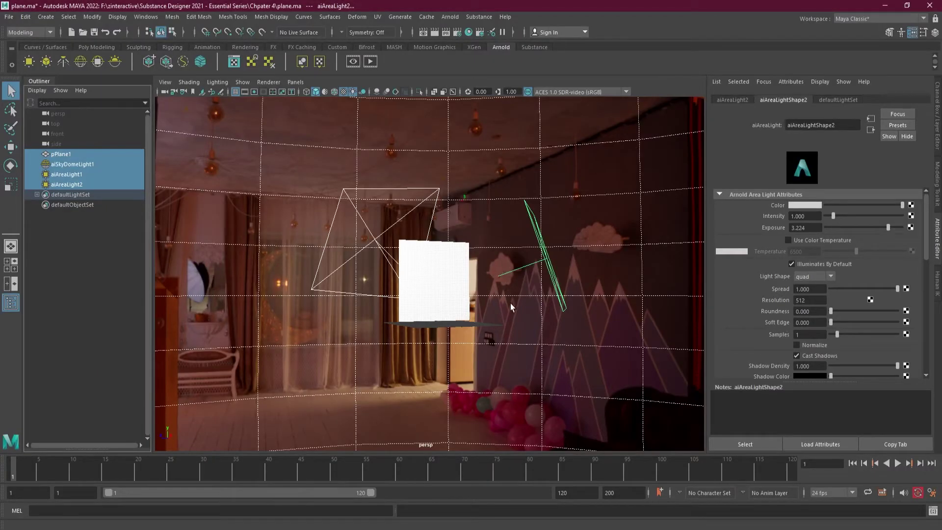
alt+drag(528, 304, 457, 287)
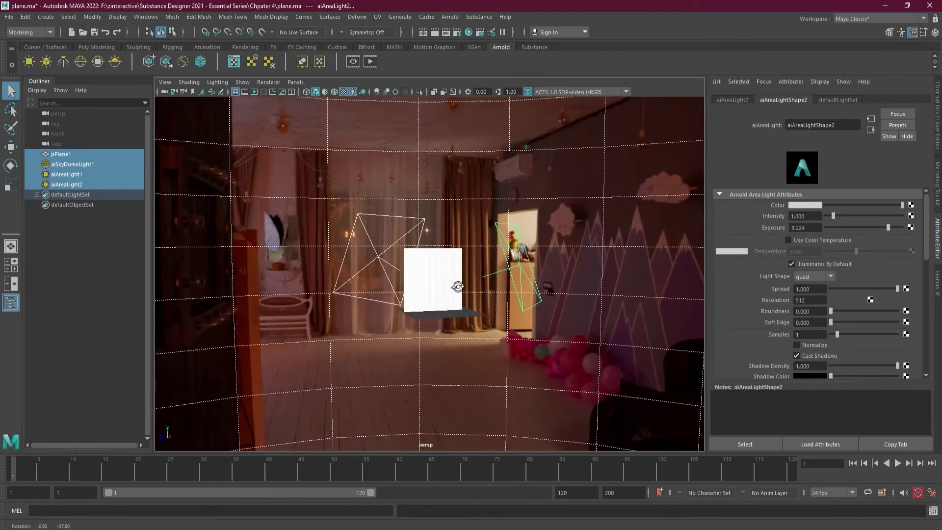
click(441, 281)
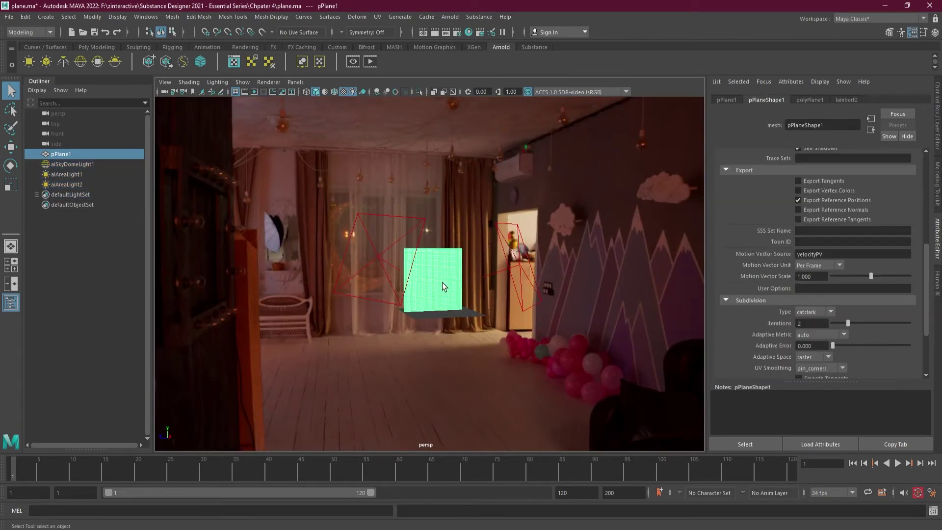
key(f)
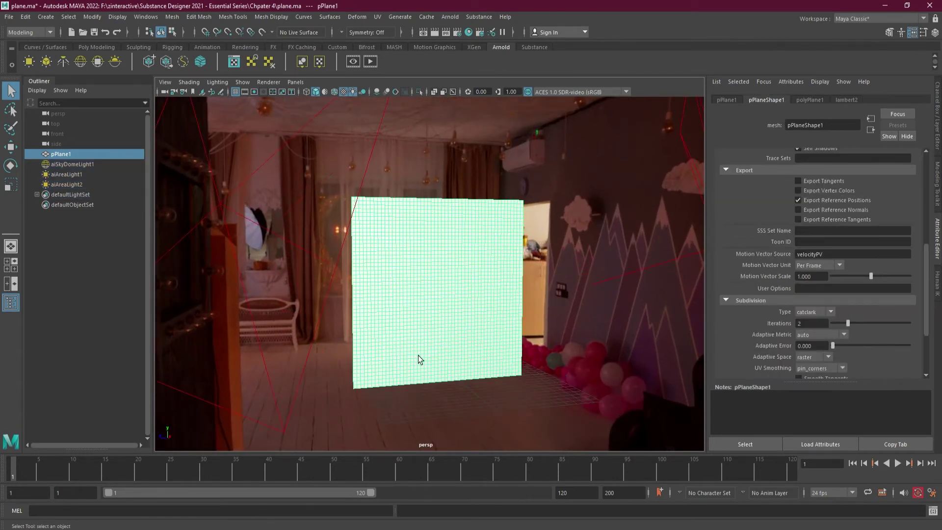
- Examine the plane's width and height subdivisions and its Arnold subdivision type and iterations
click(937, 130)
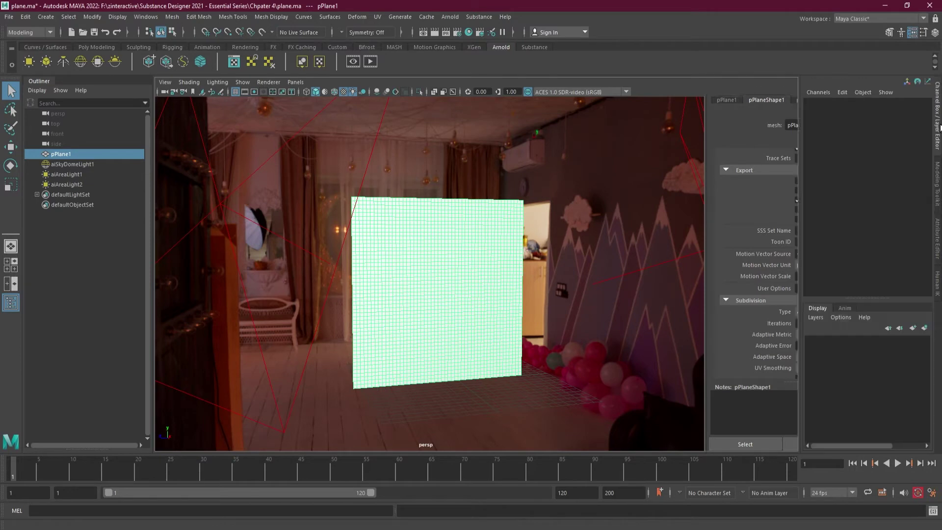
click(835, 217)
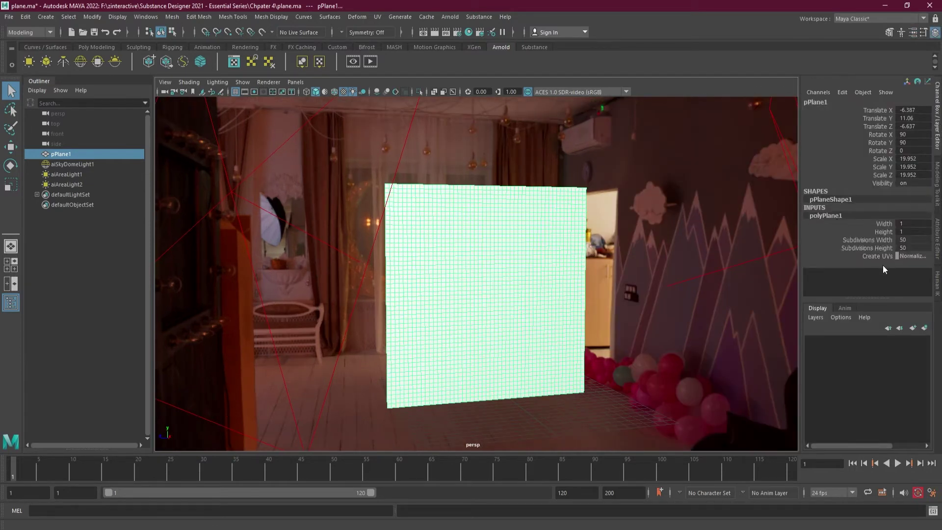
drag(901, 241, 938, 249)
click(938, 247)
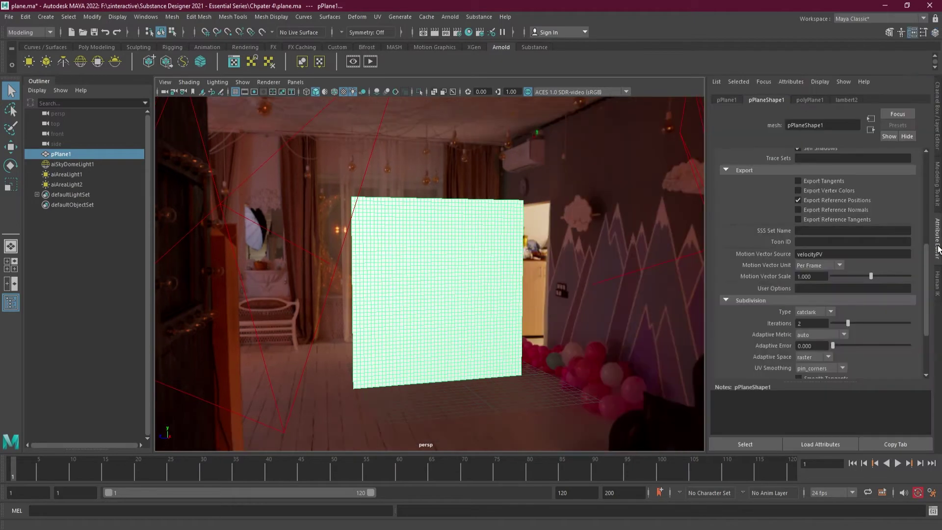
scroll(754, 243, up, 5)
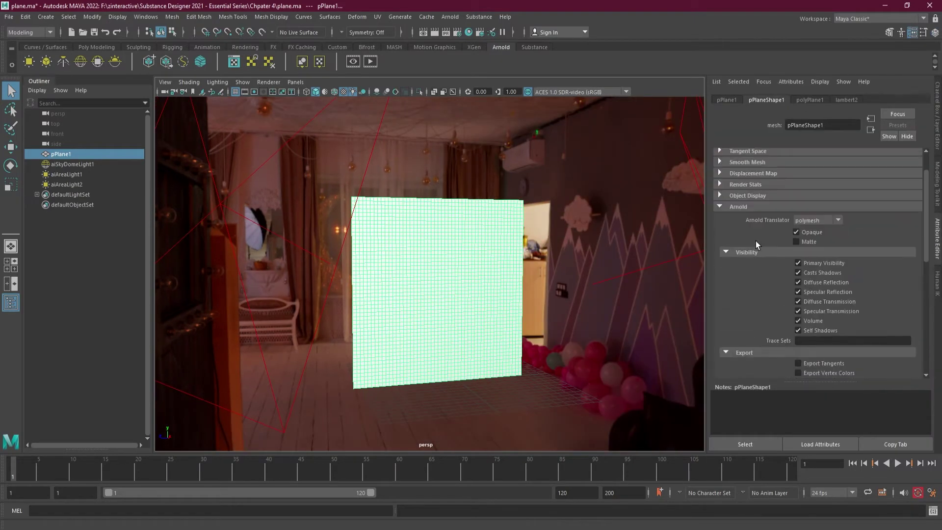
scroll(749, 277, down, 7)
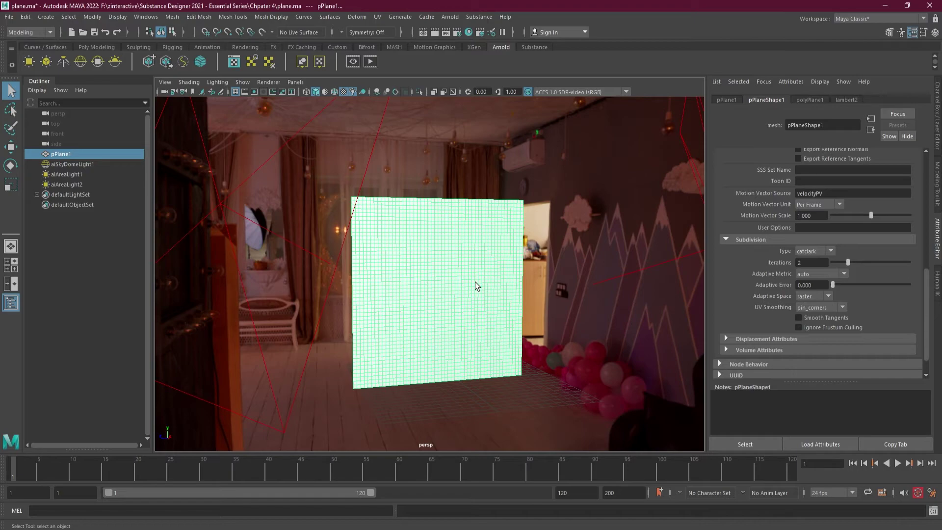
- Select the sky dome light and examine its environment sphere, exposure and visibility attributes
click(87, 164)
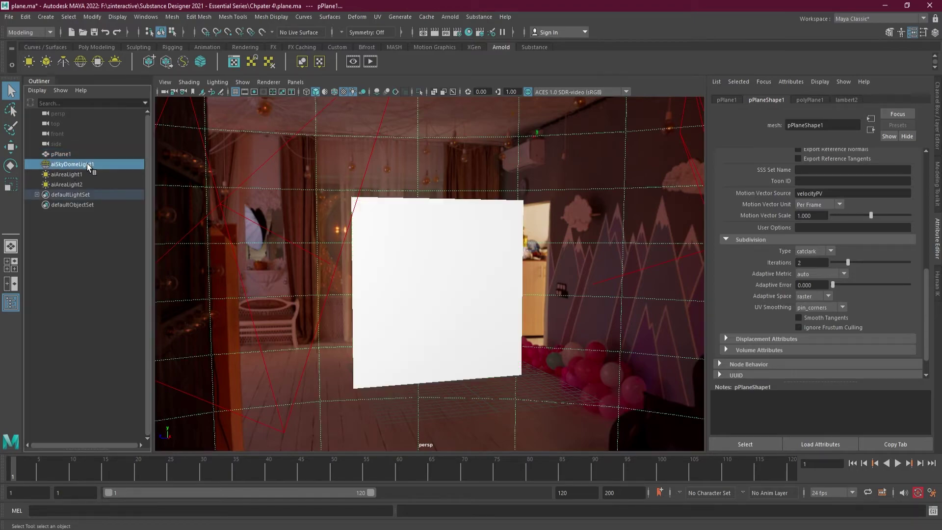
scroll(478, 235, down, 5)
scroll(478, 234, down, 10)
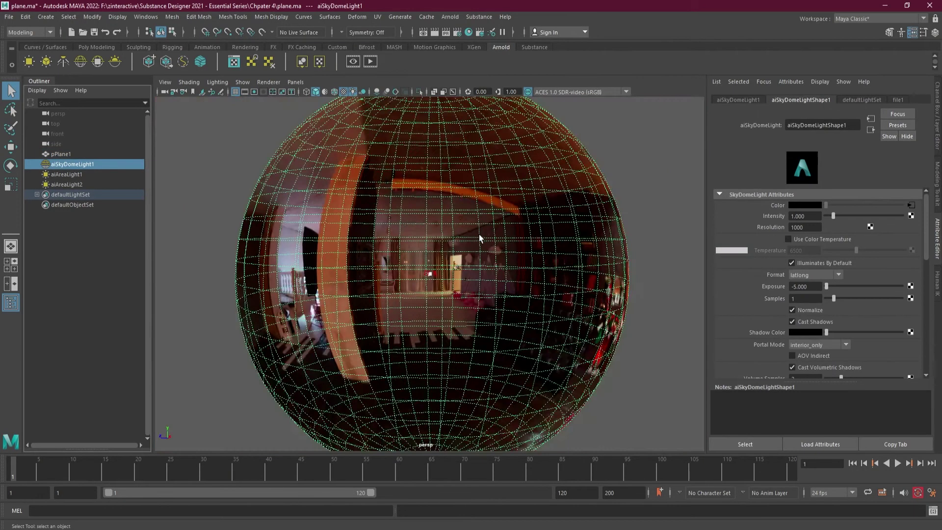
scroll(479, 234, up, 12)
scroll(479, 234, down, 4)
scroll(478, 234, up, 2)
scroll(468, 236, up, 5)
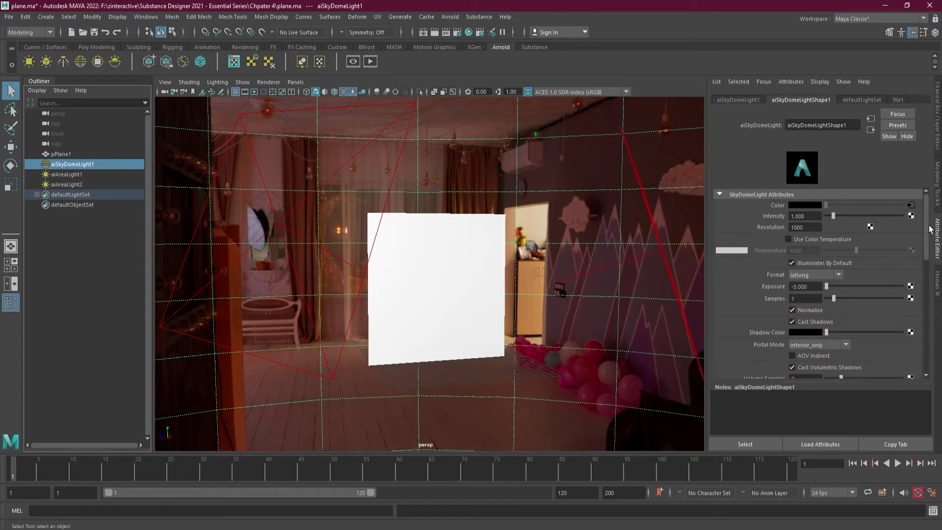
drag(929, 230, 915, 288)
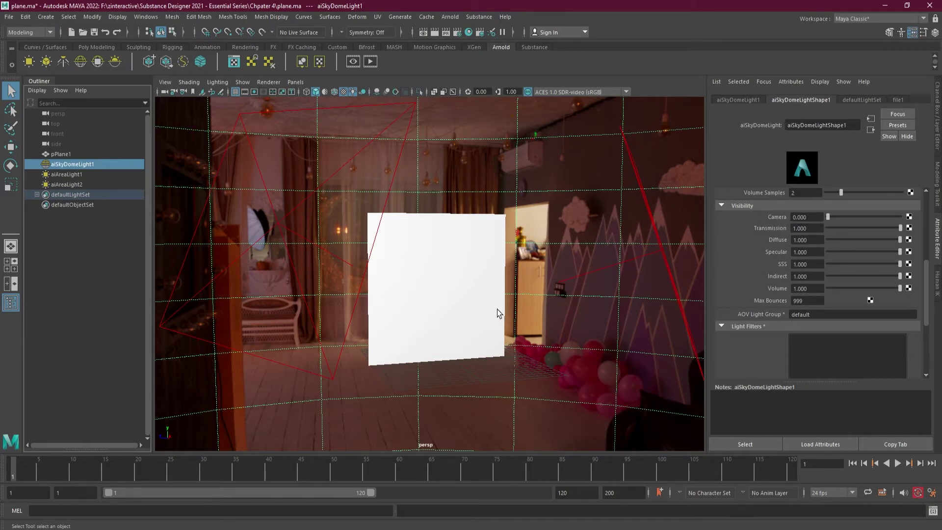
- Open the Hypershade maximized and add a new empty work area tab for building the material
alt+right_drag(495, 311, 519, 385)
alt+drag(518, 384, 501, 343)
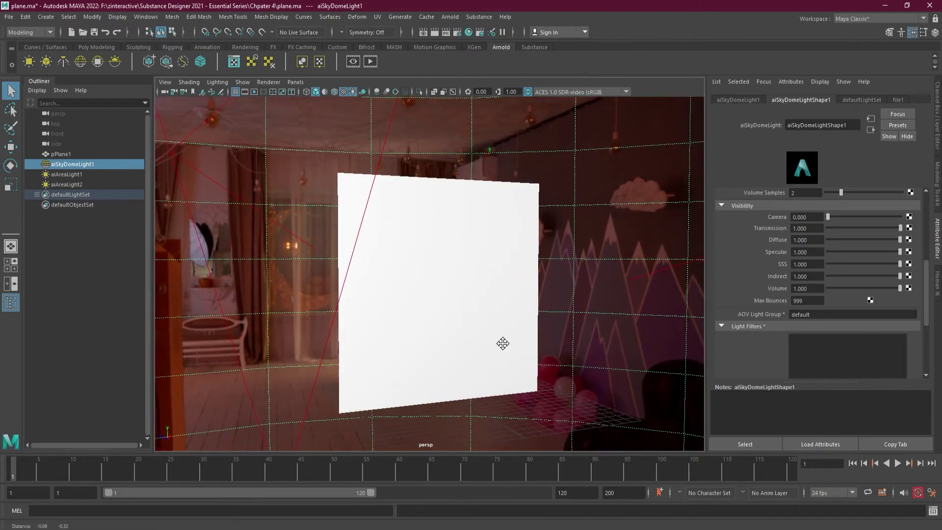
click(469, 33)
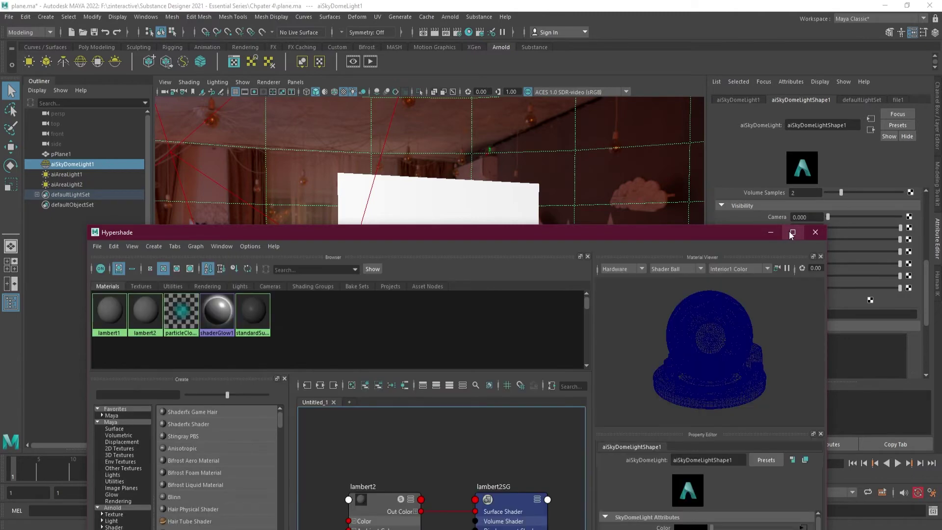
click(791, 232)
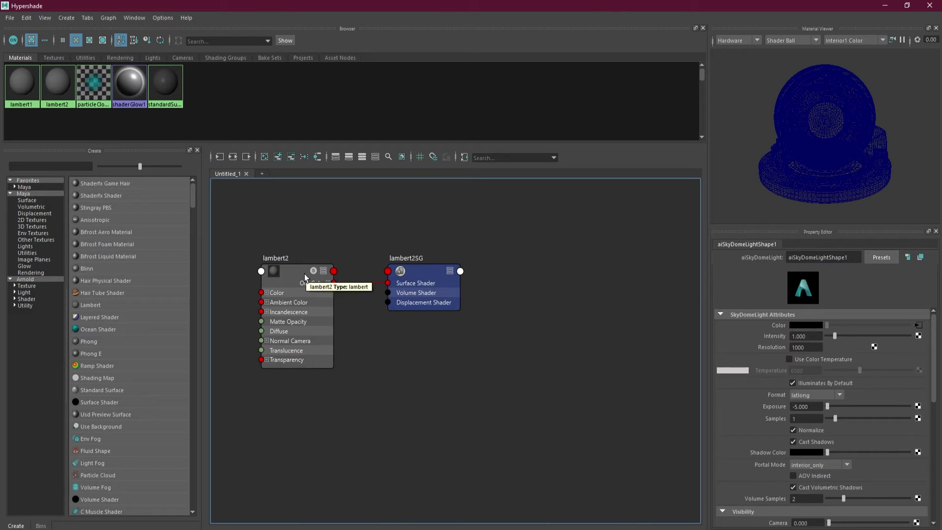
click(260, 174)
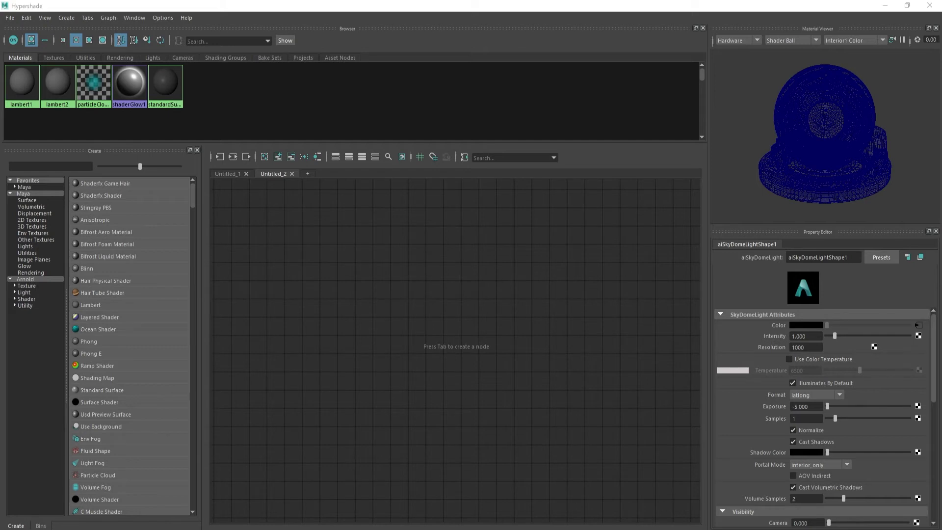
- Bring locker.sbsar from the SBSAR Package folder into the empty Hypershade work area as a substance node
drag(754, 121, 660, 110)
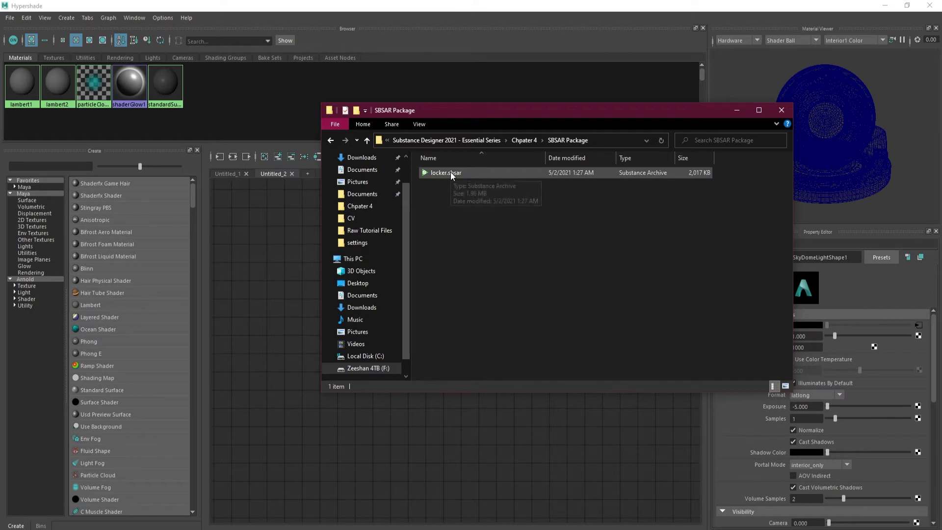
drag(450, 172, 275, 287)
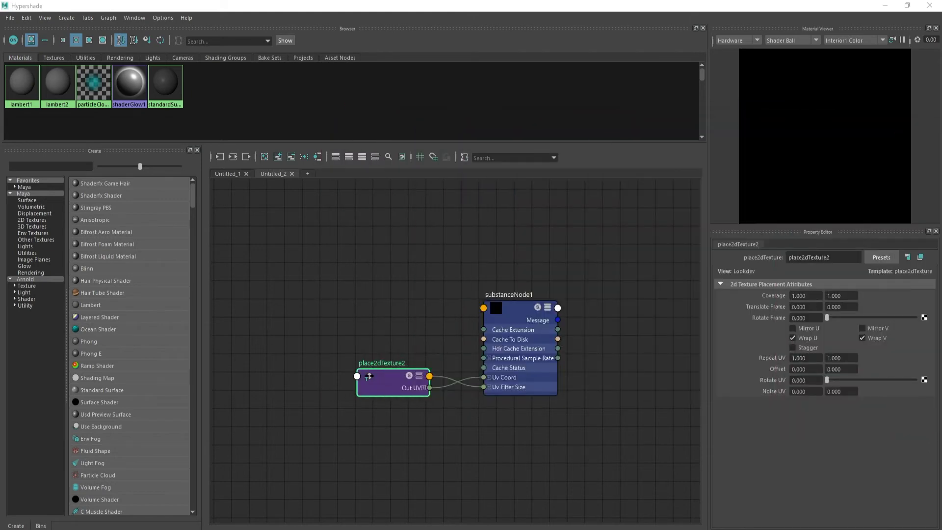
scroll(537, 326, up, 3)
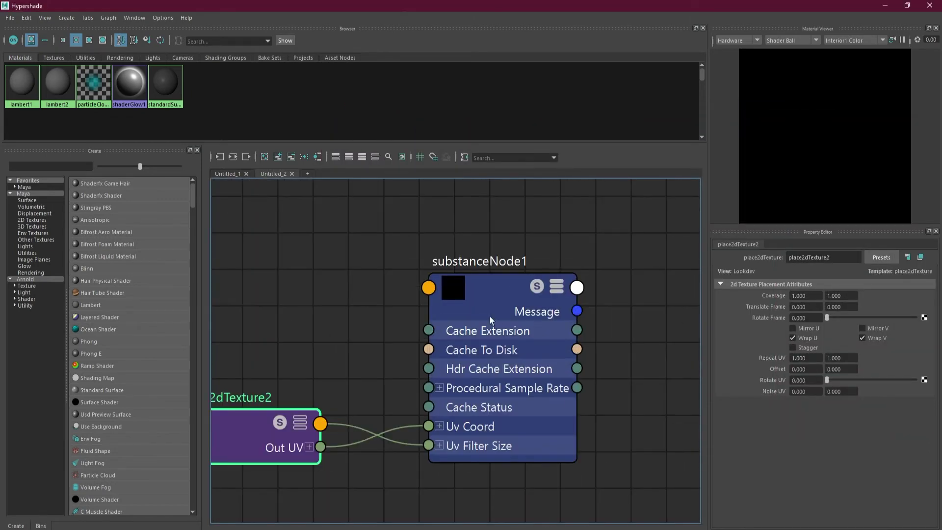
scroll(487, 310, down, 3)
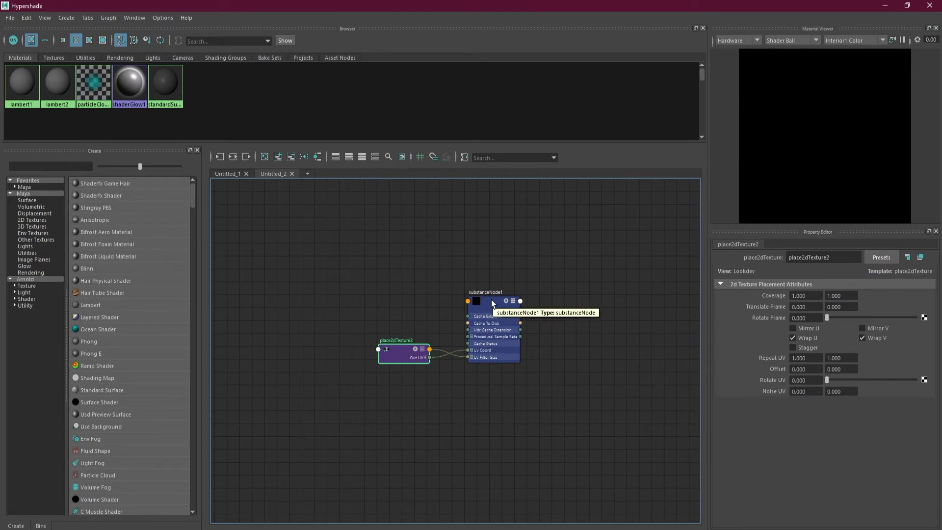
- Filter the Plug-in Manager by "sub" to check that the Substance plug-ins are loaded and set to auto load
click(885, 7)
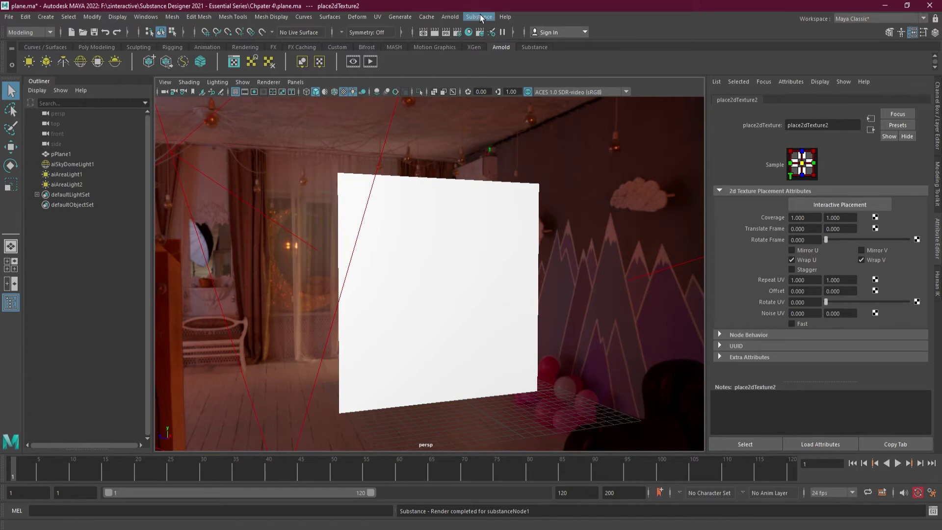
click(138, 18)
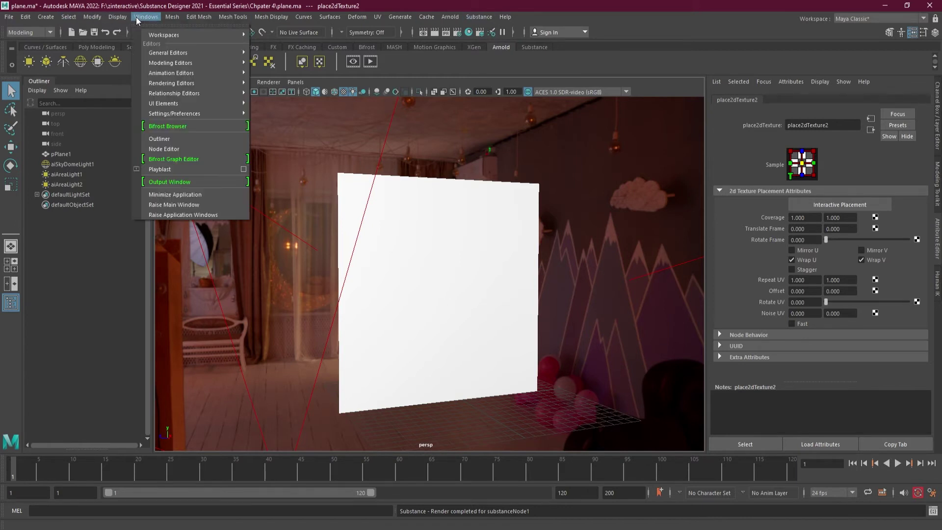
mouse_move(196, 97)
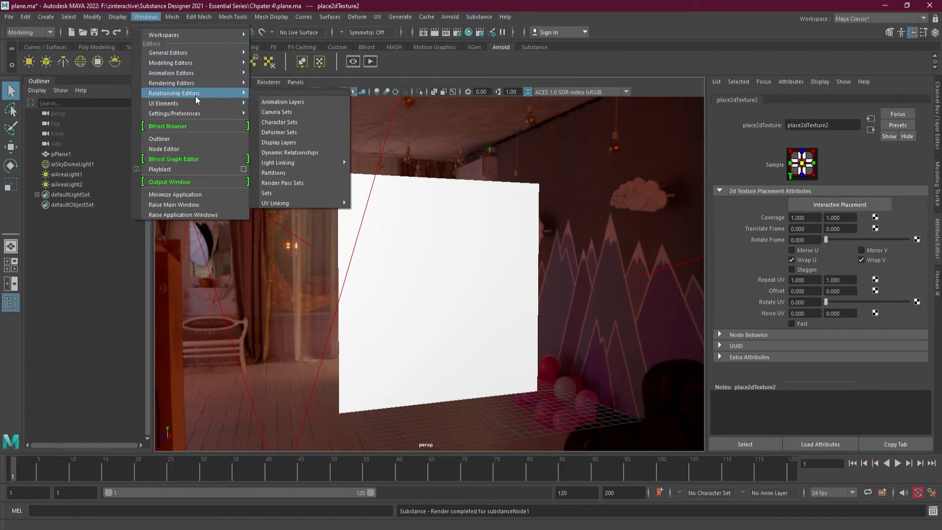
mouse_move(198, 113)
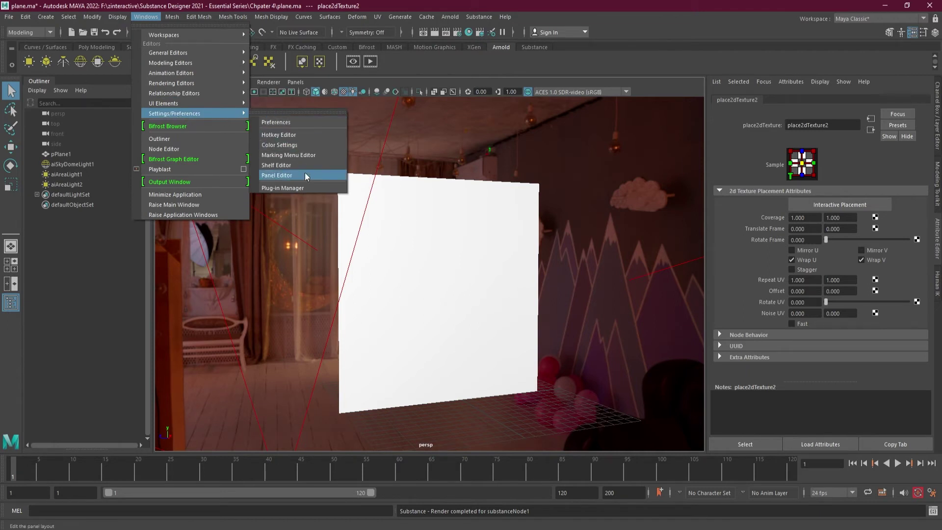
click(301, 188)
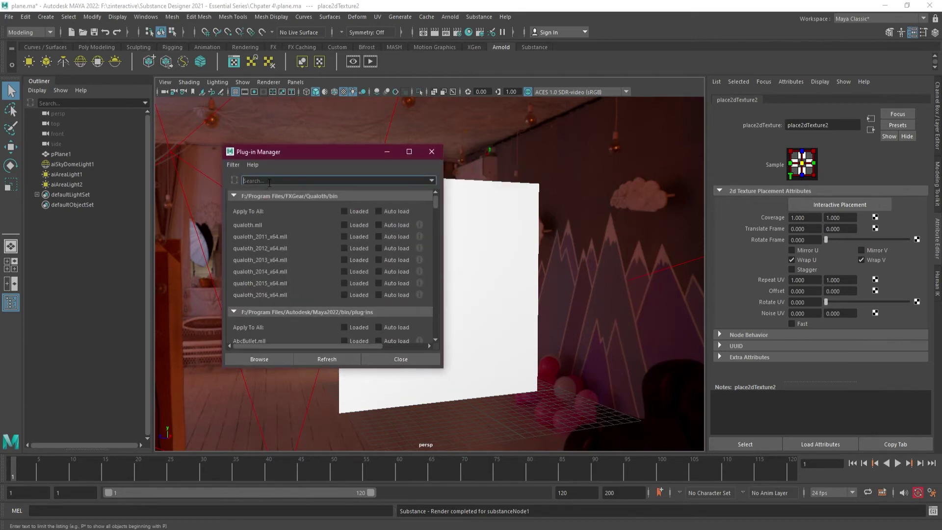
text(sub)
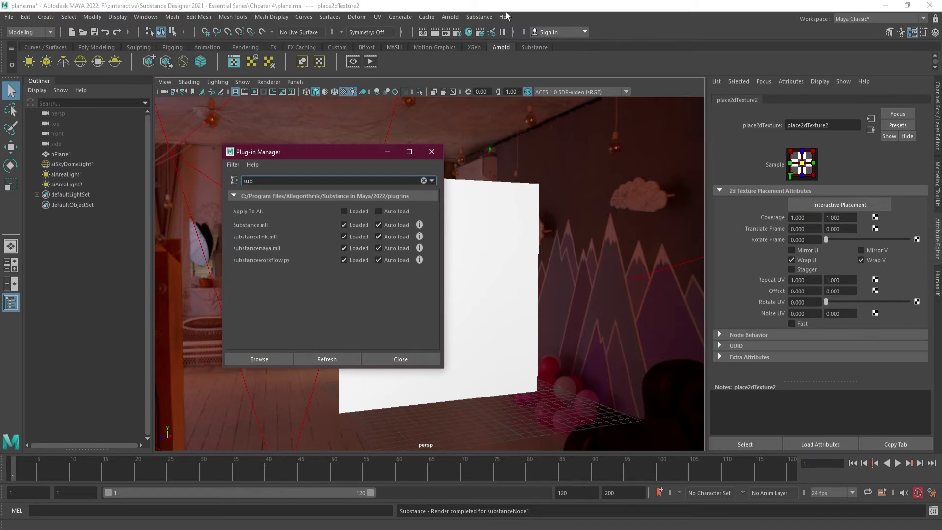
click(410, 359)
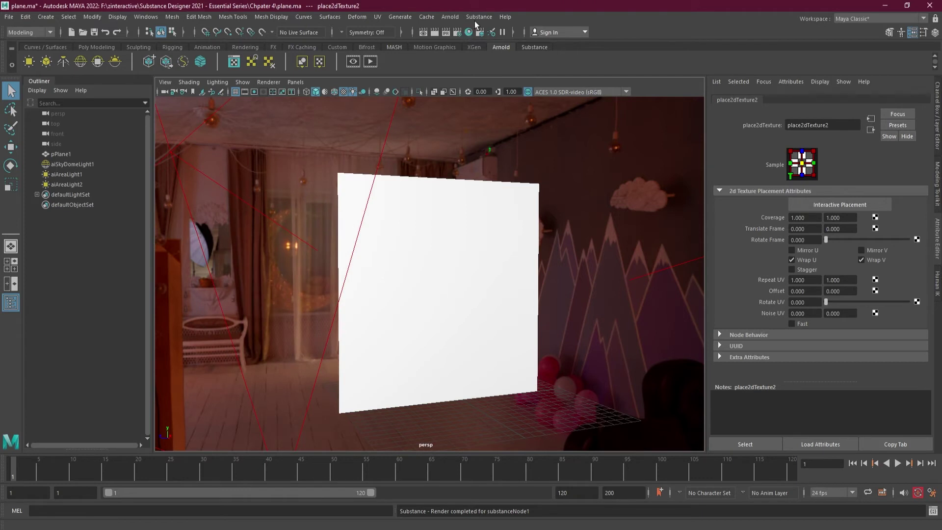
- Review the Substance settings for default resolution, renderer and engine, choosing 4096 as the default width
click(534, 47)
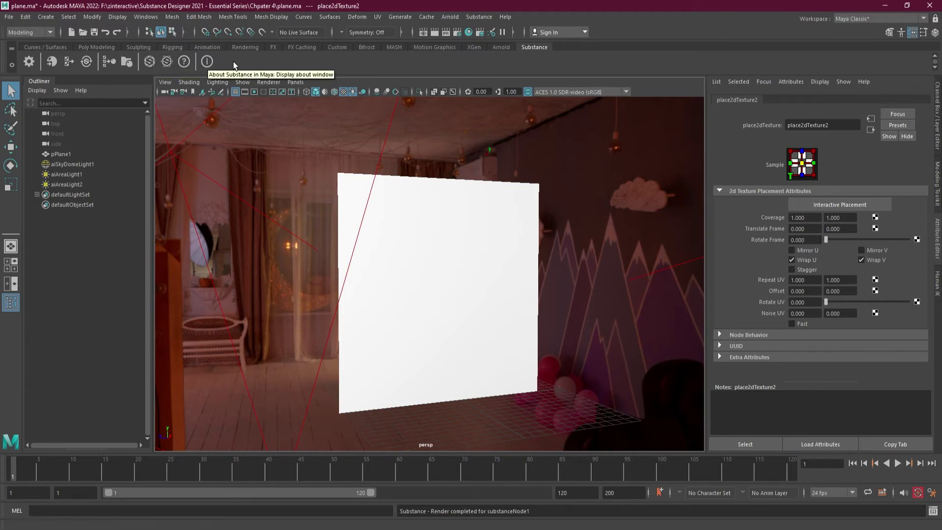
click(477, 16)
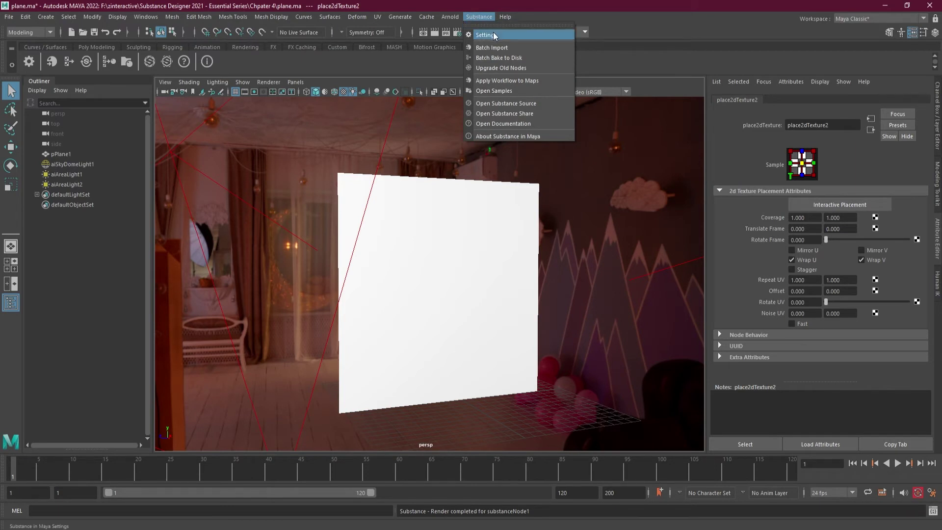
click(492, 35)
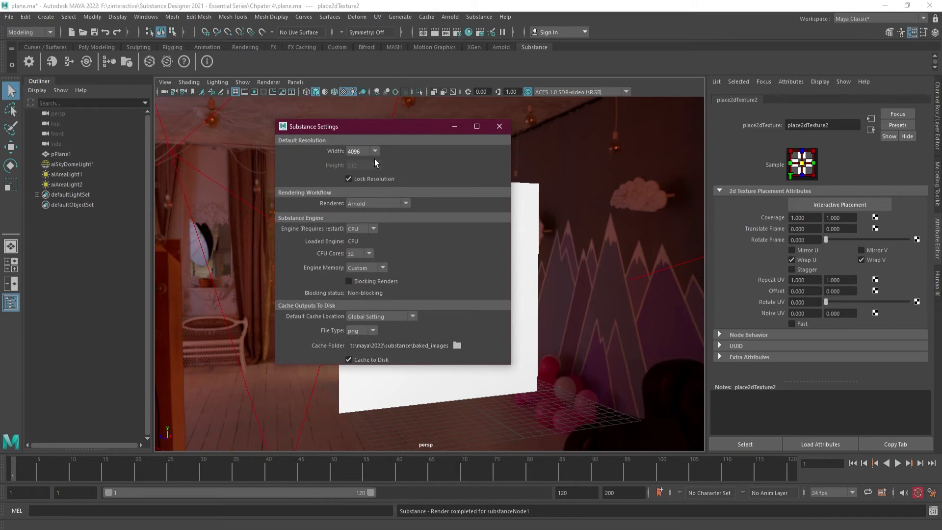
click(363, 152)
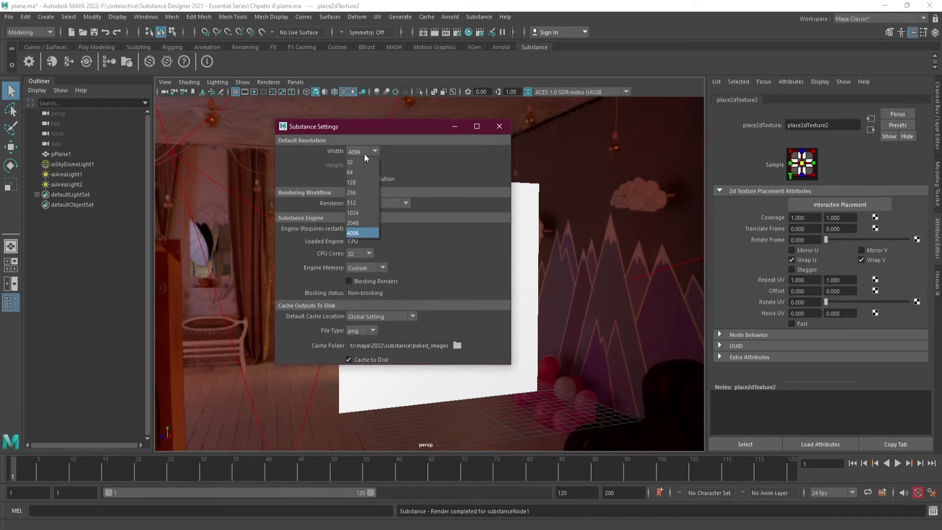
click(367, 231)
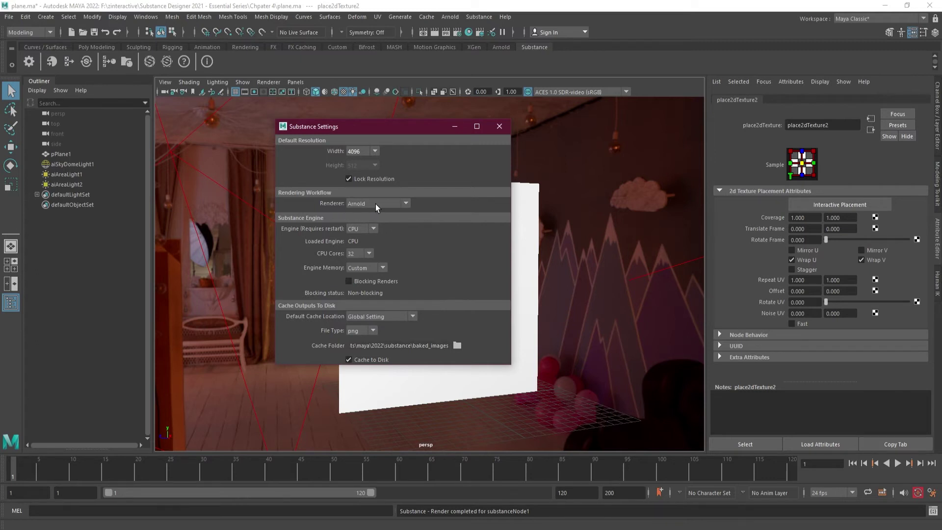
click(369, 231)
click(498, 127)
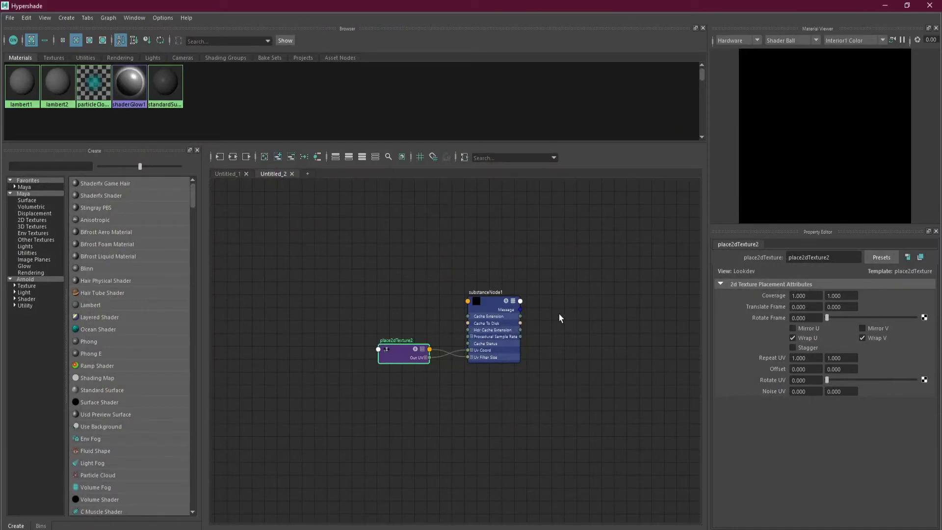
- Enable the substance node's Base Color, Normal, Roughness, Metallic, Height, Ambient Occlusion and Opacity outputs
scroll(558, 313, up, 3)
scroll(555, 315, down, 3)
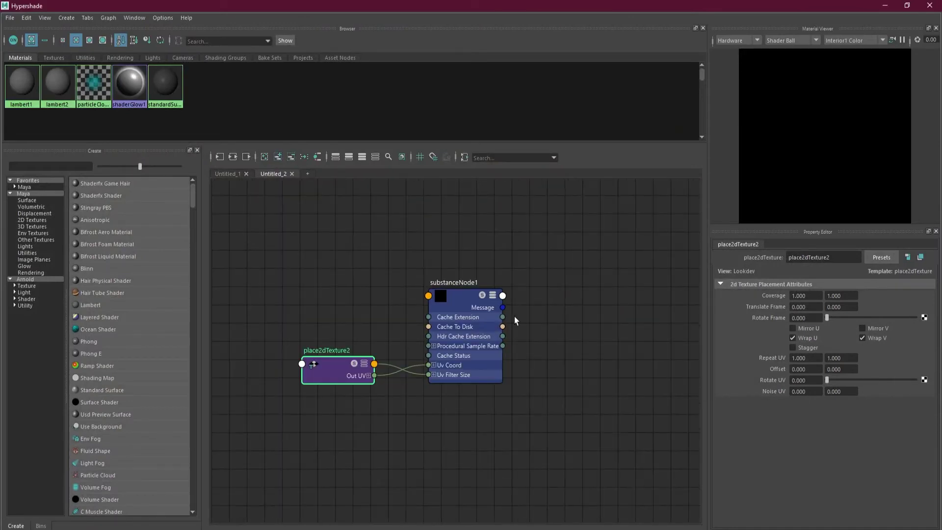
click(453, 299)
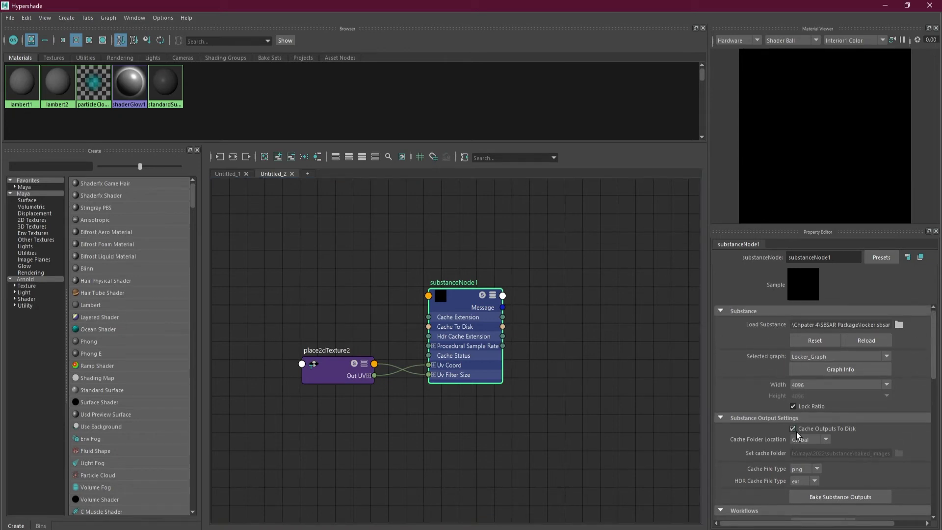
drag(933, 349, 937, 412)
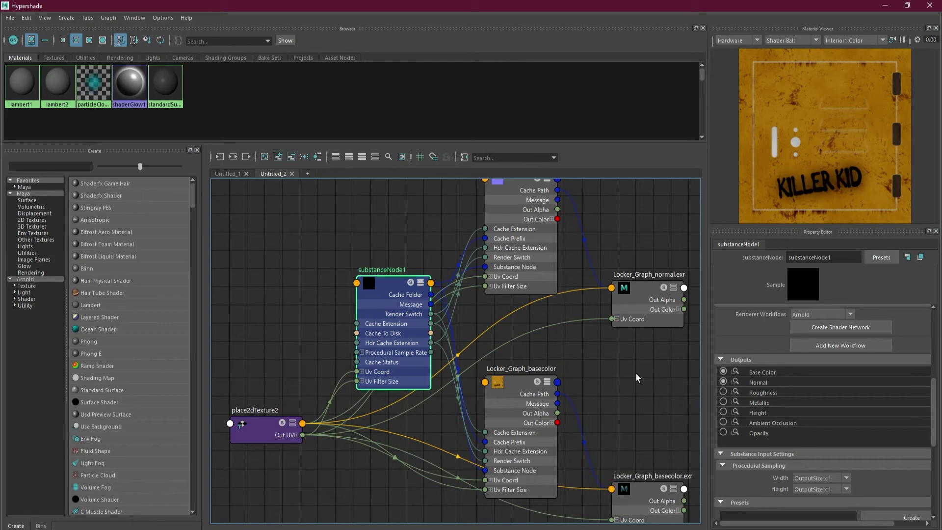
click(723, 392)
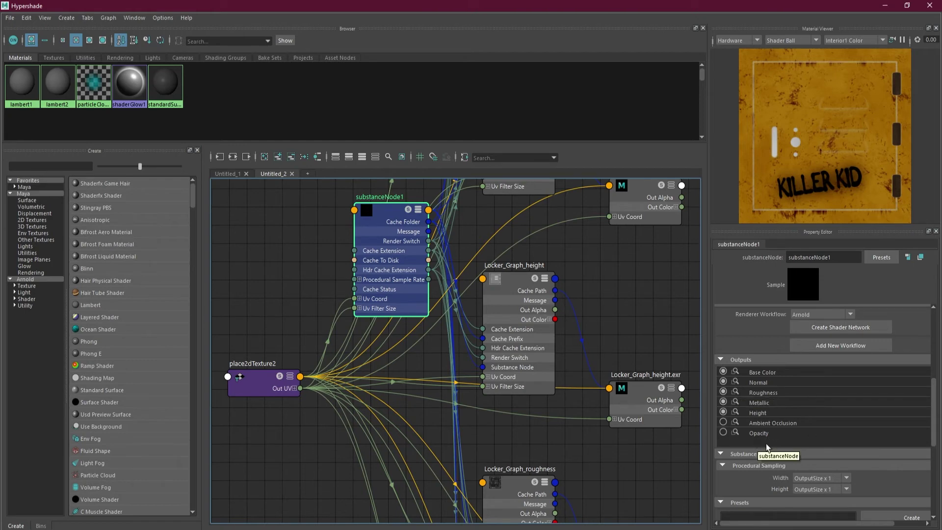
click(723, 422)
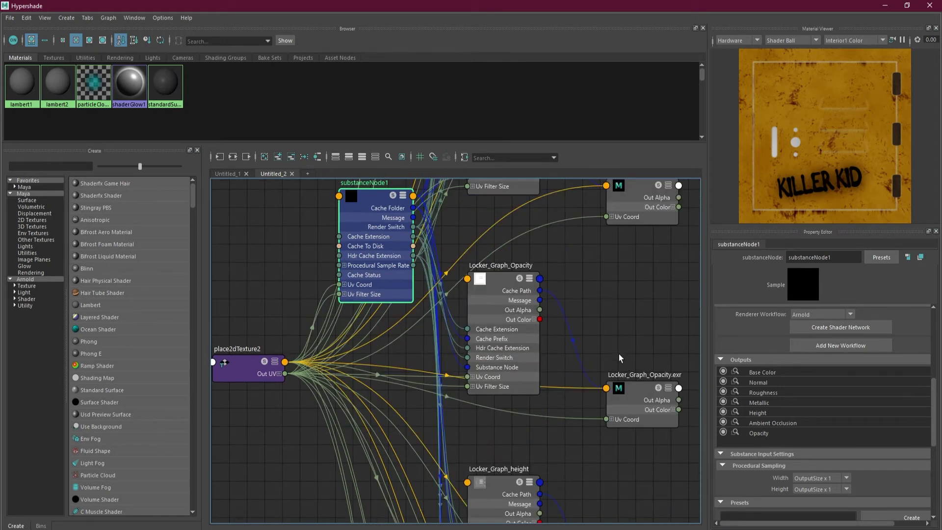
- Examine the overall layout of the output and file texture nodes connected to the substance node
scroll(609, 343, down, 8)
scroll(636, 309, up, 3)
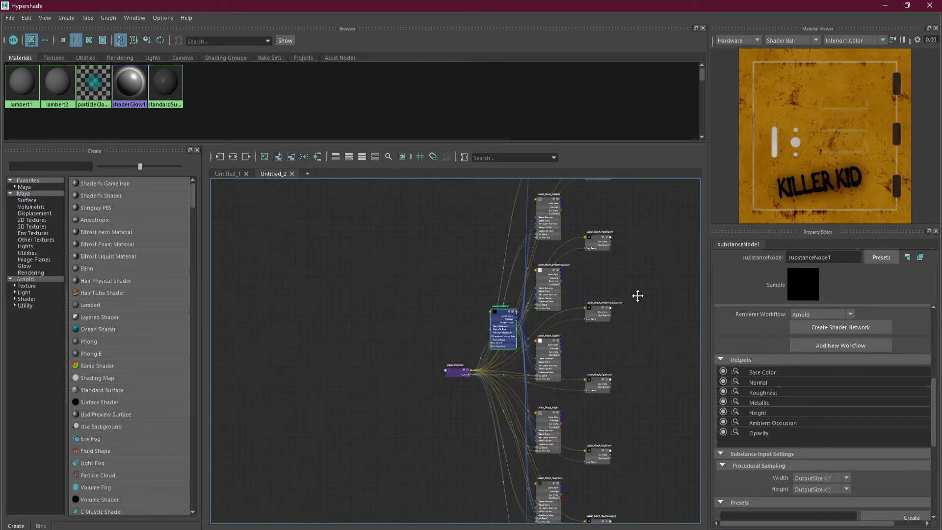
alt+middle_drag(637, 296, 593, 373)
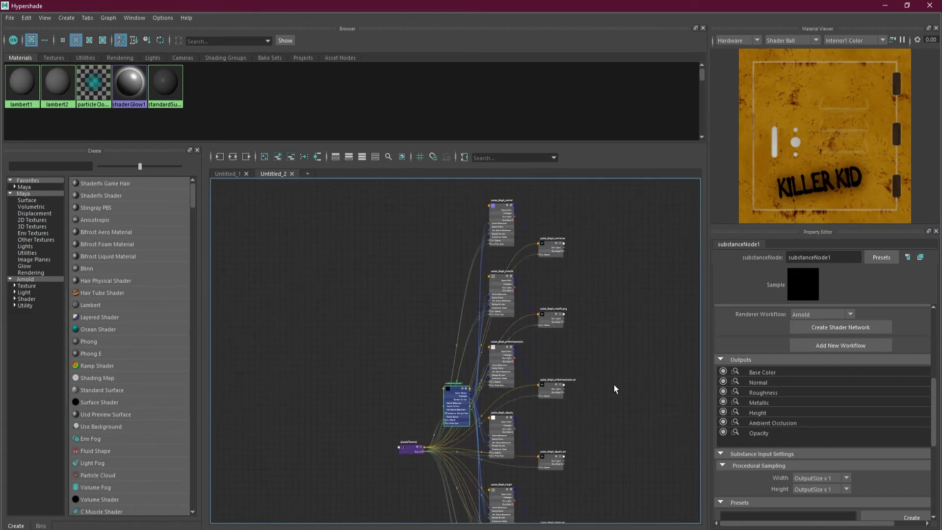
scroll(614, 389, down, 2)
alt+middle_drag(620, 401, 587, 338)
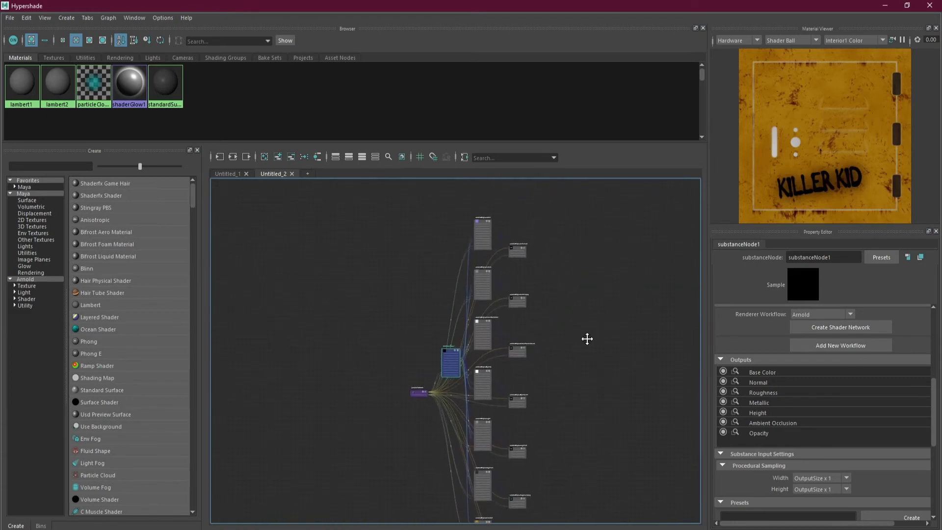
scroll(586, 334, up, 2)
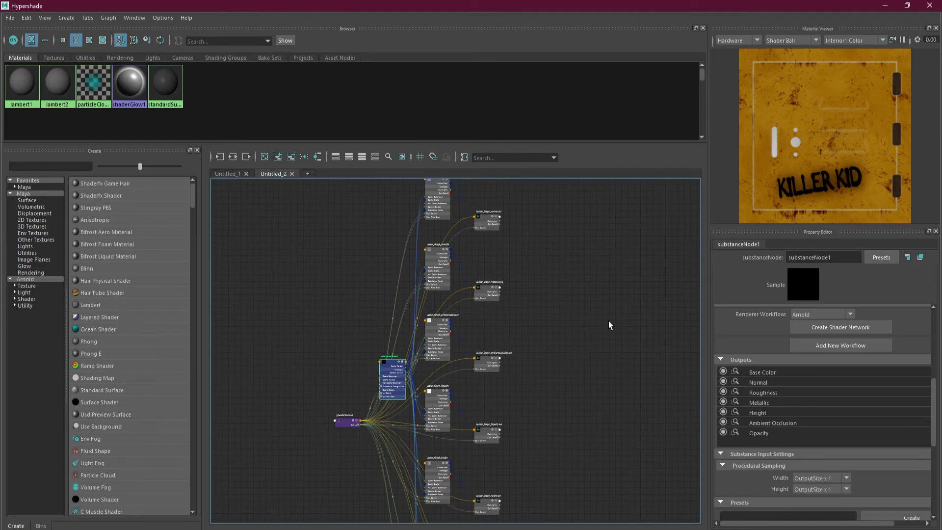
drag(536, 7, 529, 351)
drag(589, 339, 572, 145)
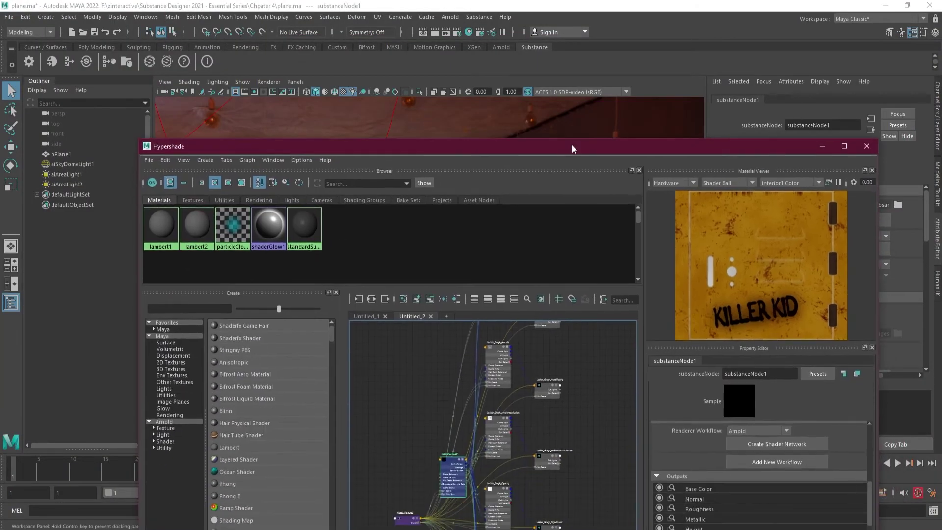
double_click(572, 146)
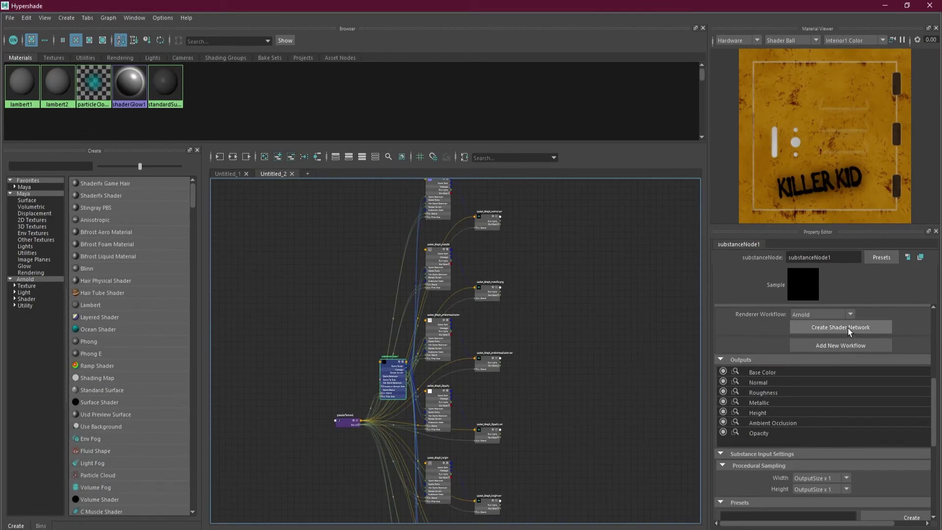
- Examine the roughness, height and opacity output nodes and their file texture nodes up close
alt+middle_drag(597, 412, 567, 265)
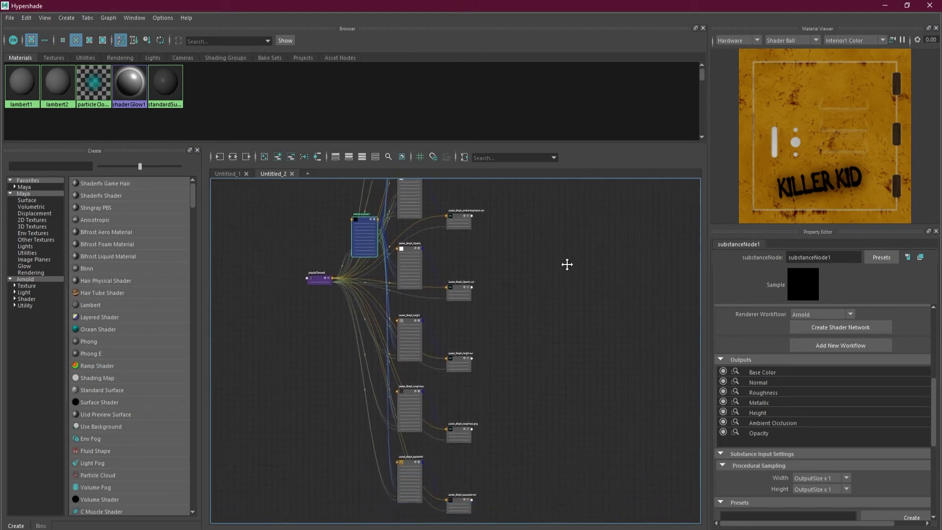
scroll(495, 427, up, 5)
mouse_move(492, 435)
alt+middle_down()
mouse_move(567, 329)
mouse_move(587, 443)
alt+middle_up()
alt+middle_drag(591, 272, 594, 412)
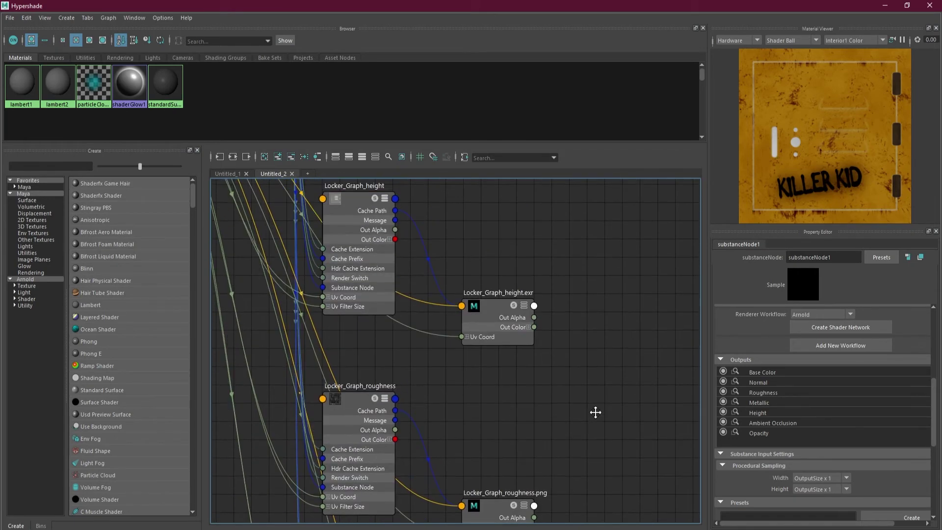
alt+middle_drag(595, 294, 593, 448)
alt+middle_drag(593, 317, 593, 414)
alt+middle_drag(592, 279, 595, 317)
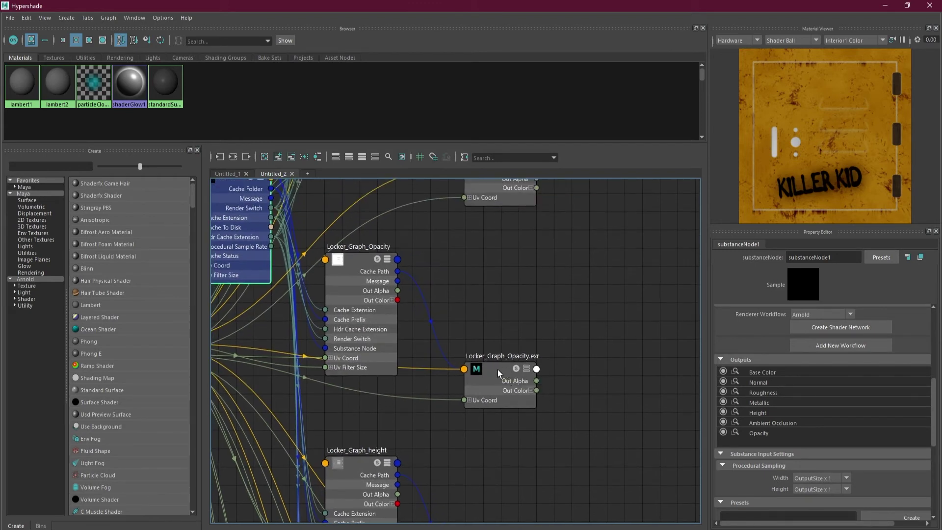
- Create the Arnold shader network from the substance node's outputs
scroll(566, 345, down, 5)
scroll(588, 334, down, 1)
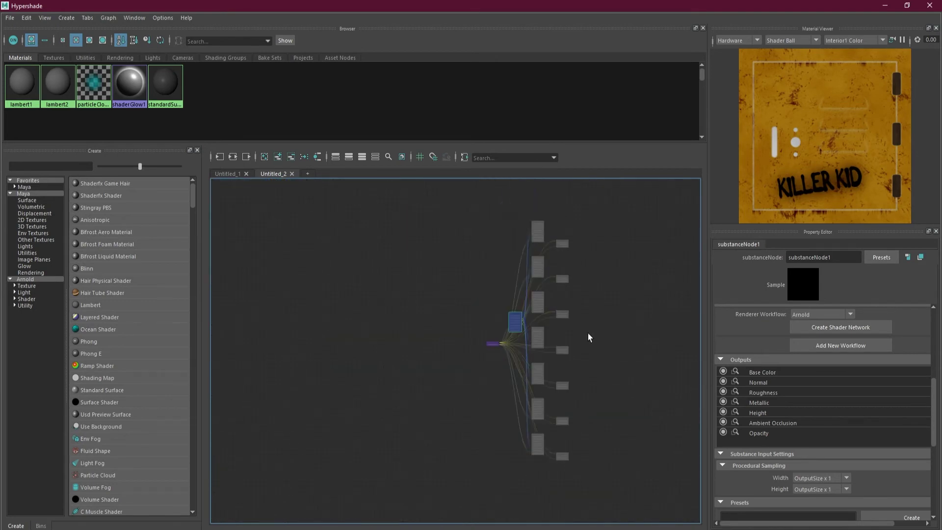
scroll(595, 328, up, 1)
scroll(596, 328, down, 1)
middle_drag(615, 330, 545, 346)
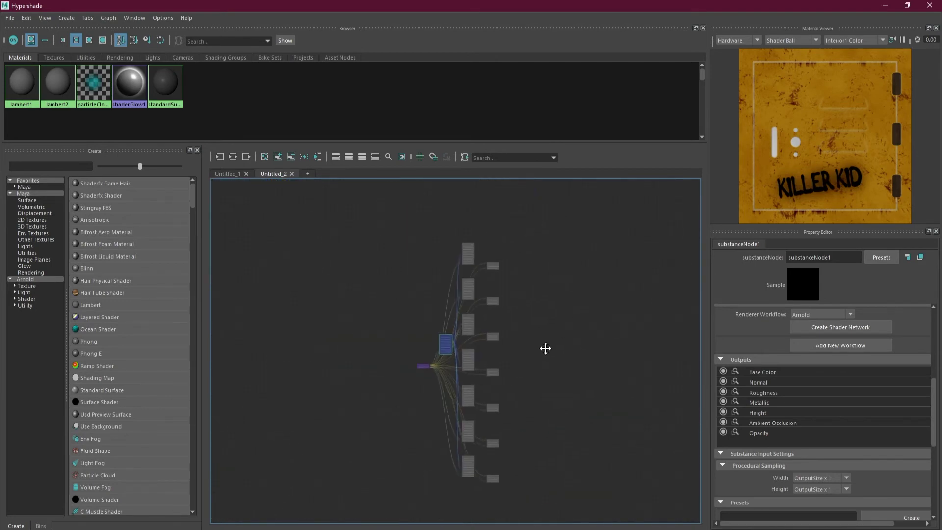
click(838, 327)
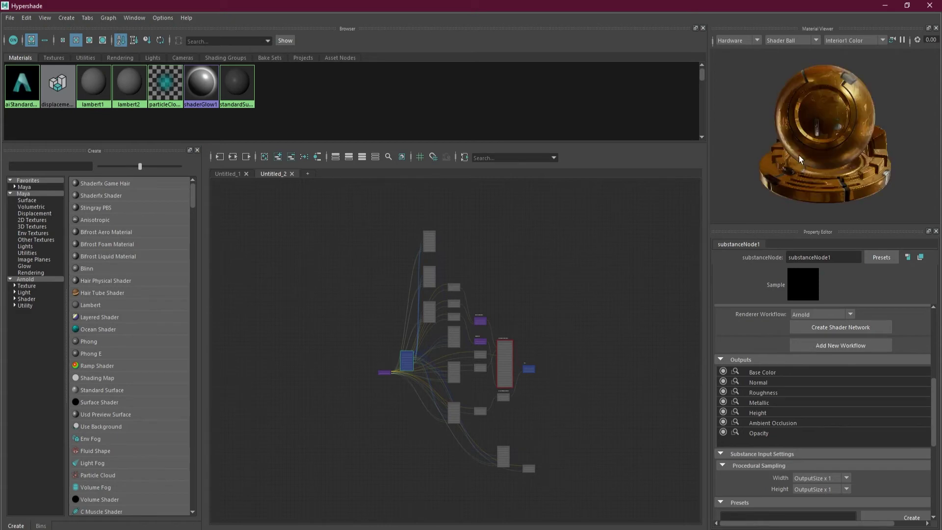
scroll(499, 354, up, 5)
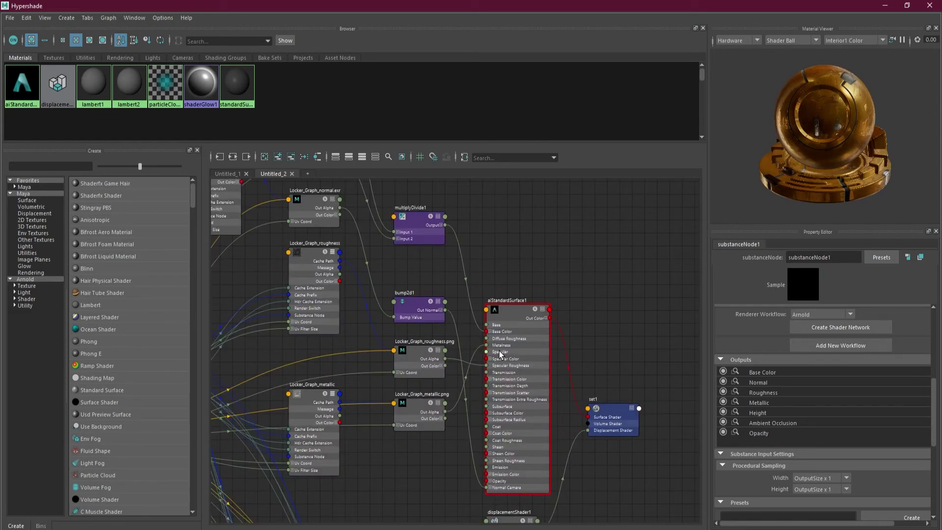
- Move the Locker_Graph_Opacity output node and its file texture node directly below the height nodes in the graph
scroll(500, 354, down, 5)
scroll(564, 353, up, 3)
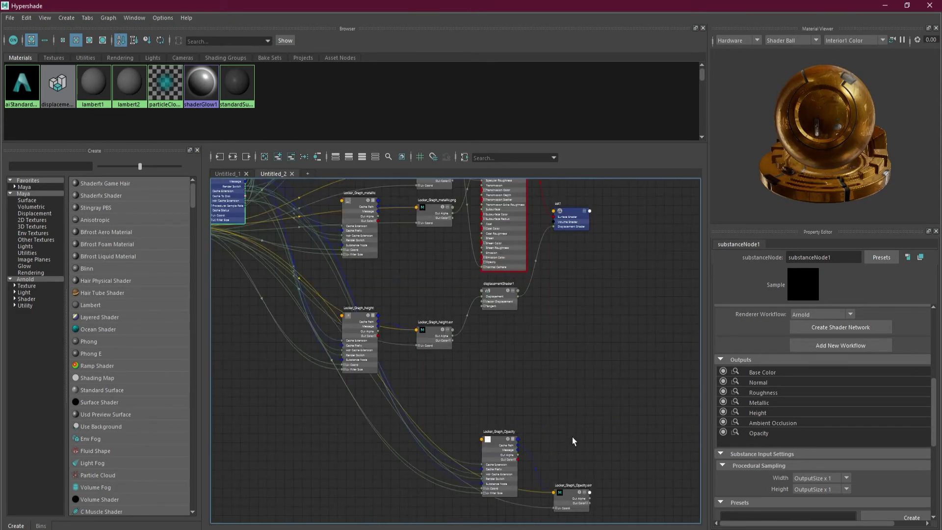
scroll(572, 435, down, 4)
scroll(607, 417, down, 1)
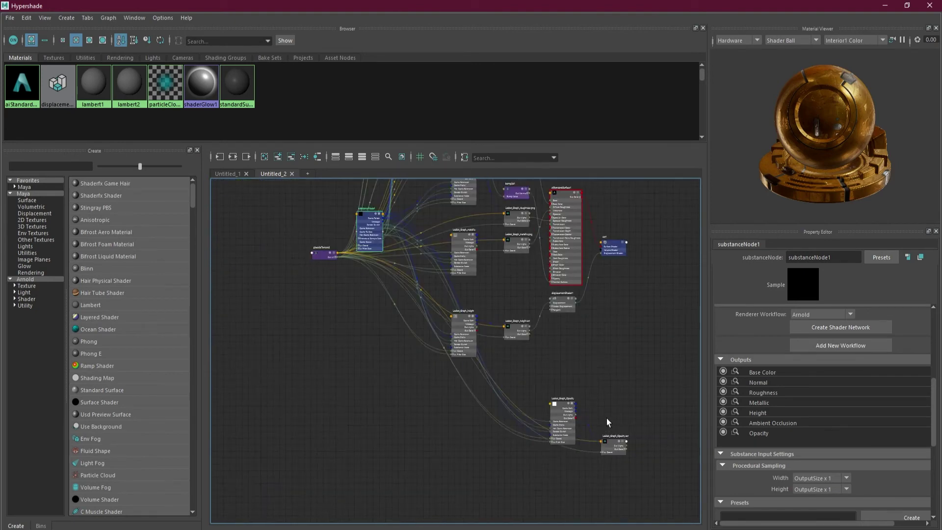
drag(548, 381, 632, 464)
drag(566, 415, 463, 392)
drag(513, 429, 510, 377)
scroll(512, 378, up, 3)
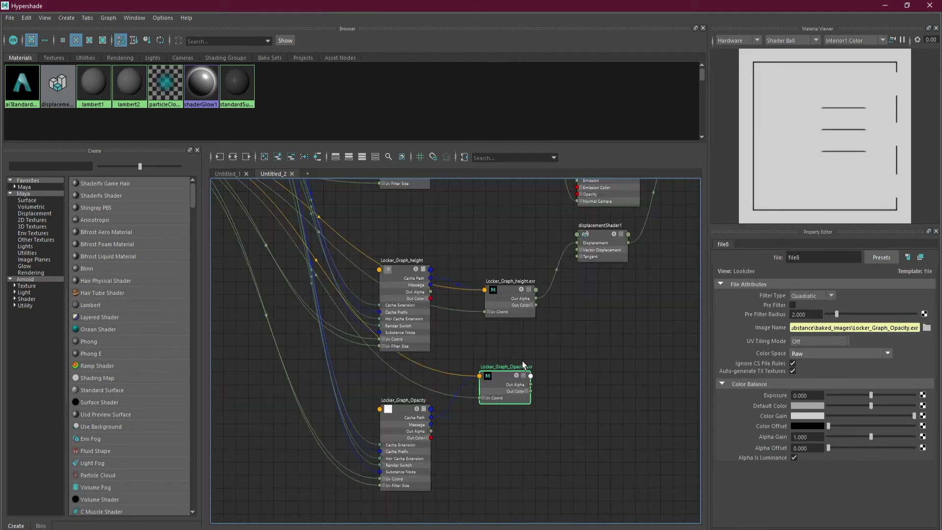
- Connect the Out Color of the Locker_Graph_Opacity.exr file node to the Opacity input of aiStandardSurface1
alt+middle_drag(554, 336, 555, 393)
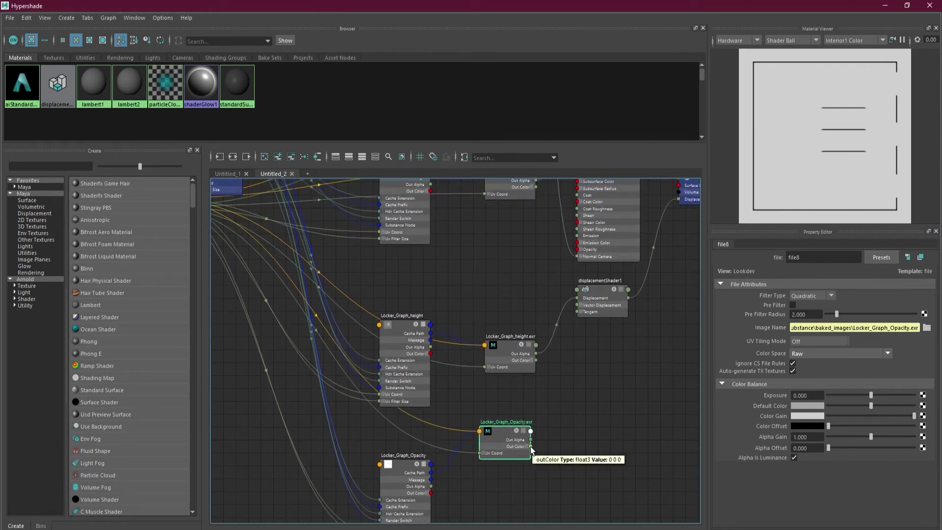
drag(531, 447, 579, 252)
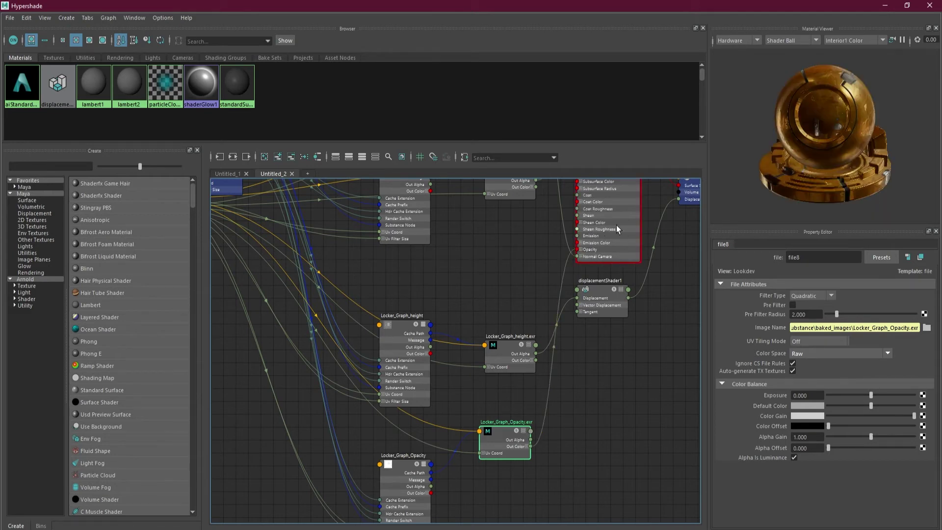
scroll(613, 231, up, 5)
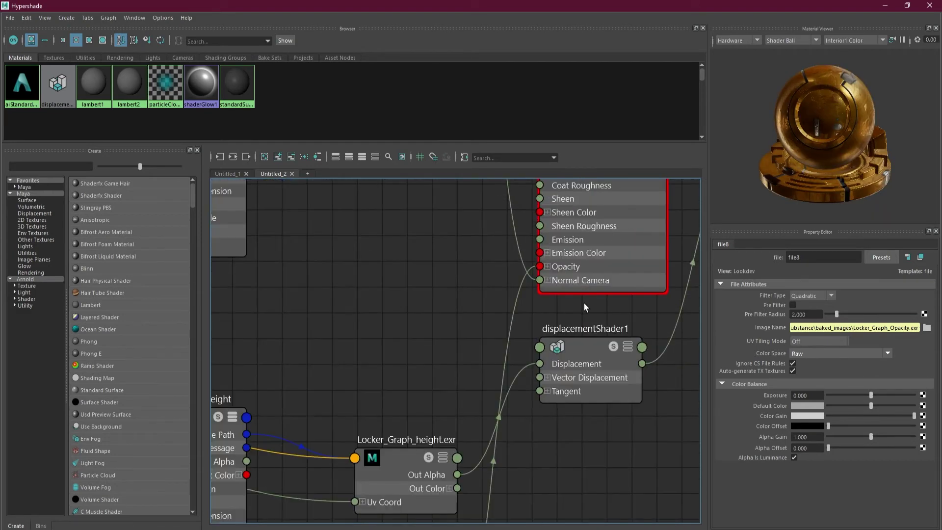
scroll(611, 447, down, 5)
alt+middle_drag(625, 445, 593, 406)
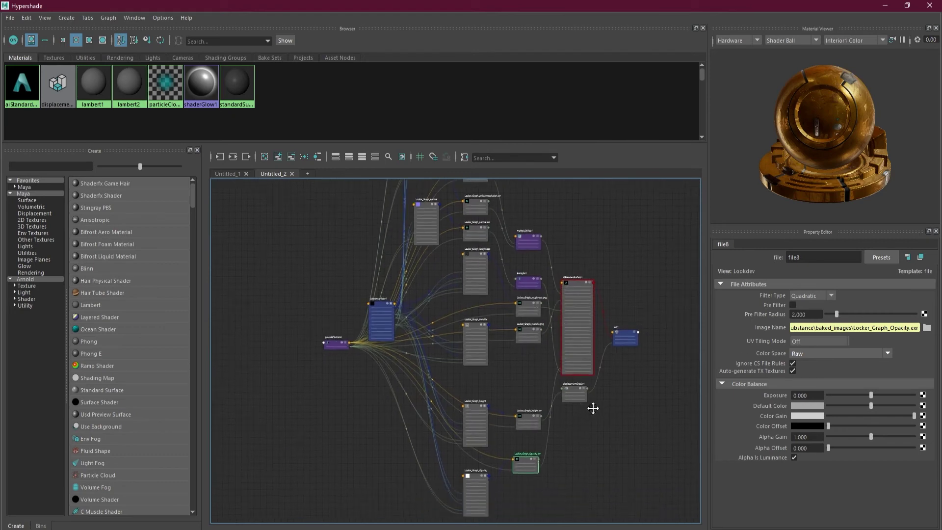
- Set the Scale of displacementShader1 to 5
scroll(609, 398, up, 5)
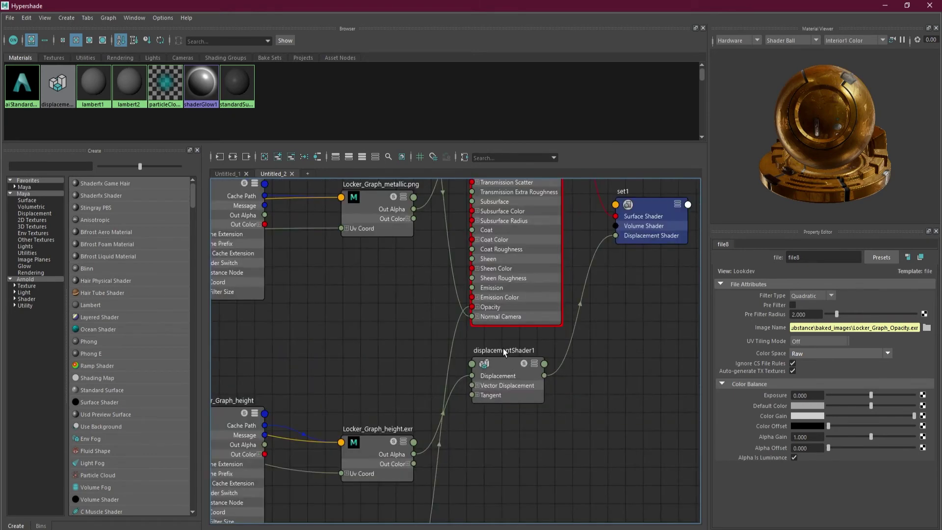
click(501, 361)
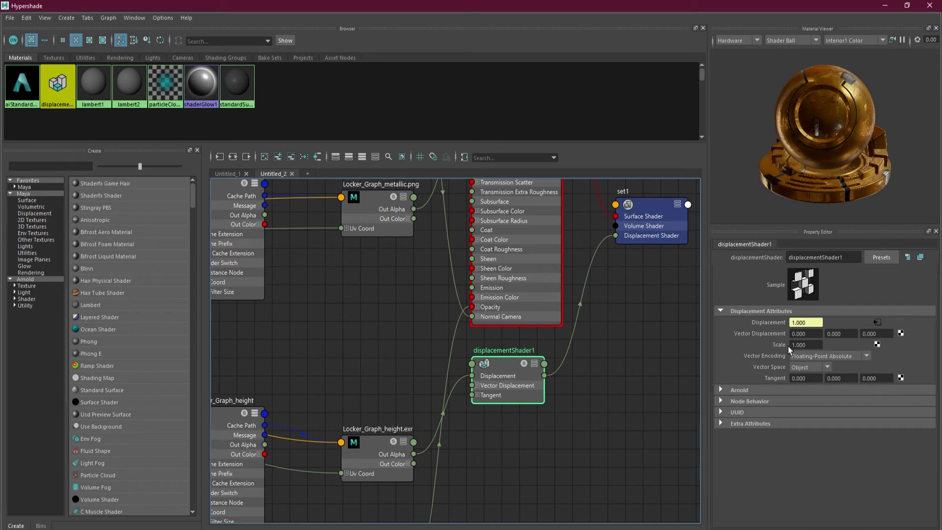
click(797, 344)
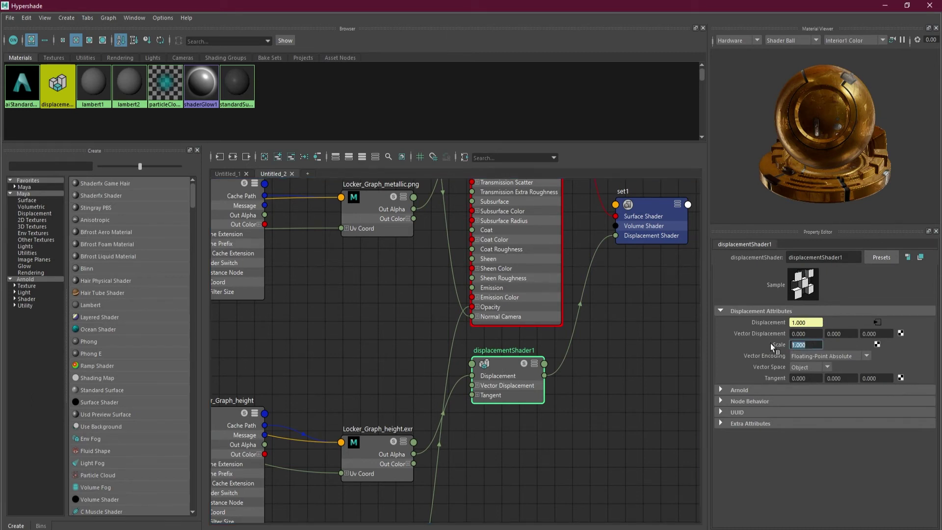
text(3)
key(Return)
text(5)
key(Return)
- Examine aiStandardSurface1 and the layout of the whole shader network connected to it
scroll(610, 404, down, 6)
click(586, 321)
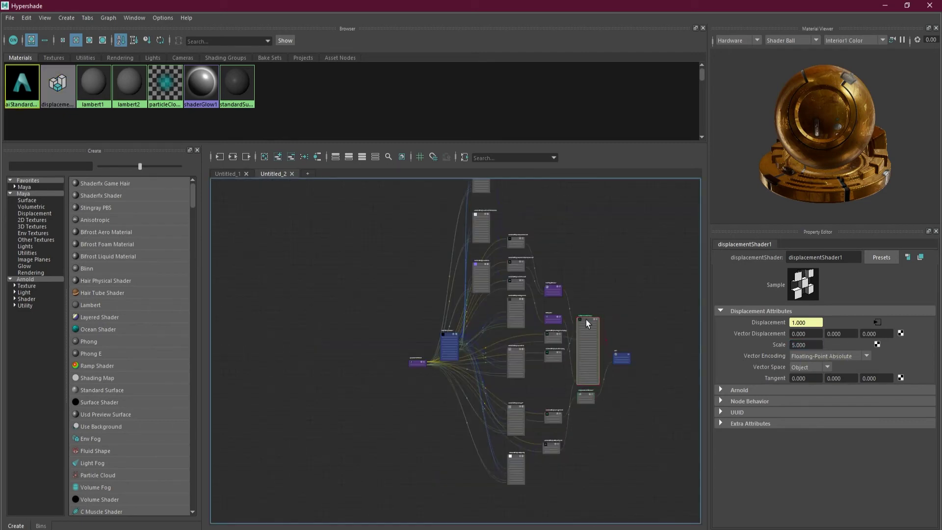
scroll(586, 324, up, 5)
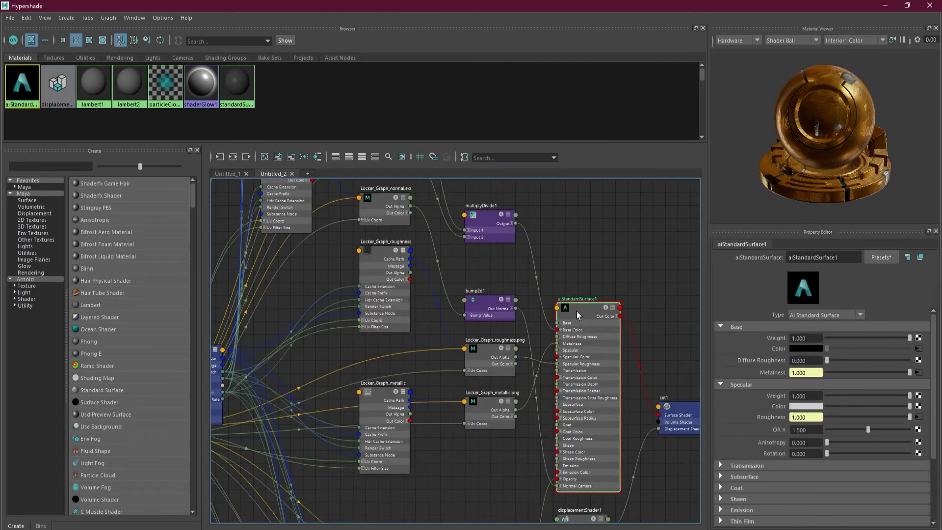
scroll(576, 311, down, 5)
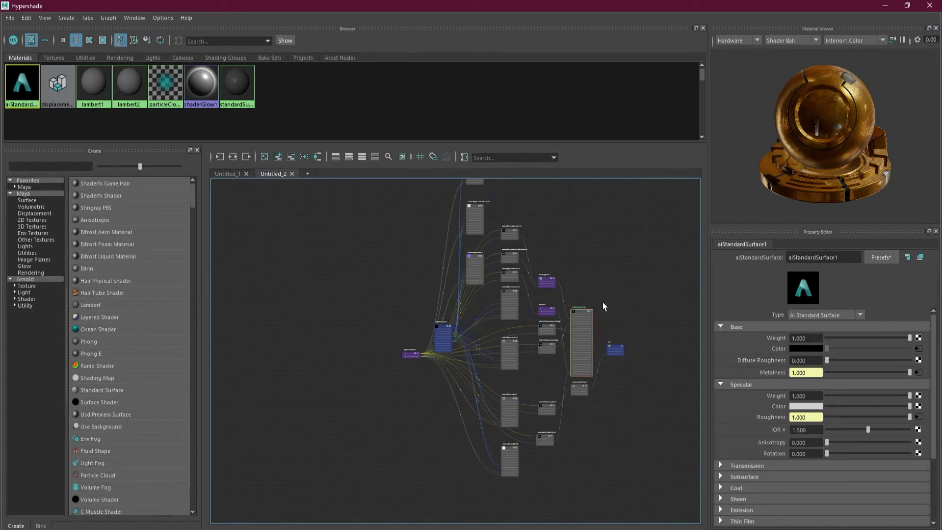
middle_drag(608, 310, 536, 337)
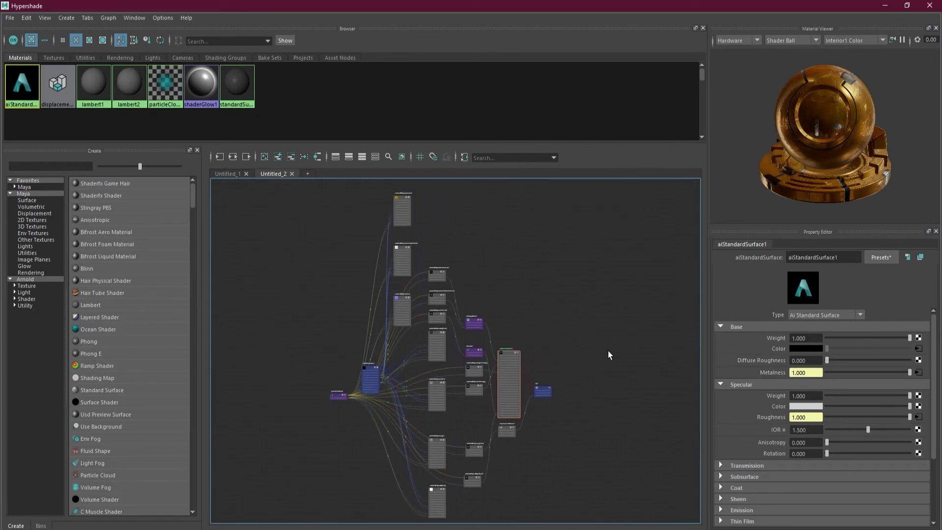
scroll(417, 233, up, 3)
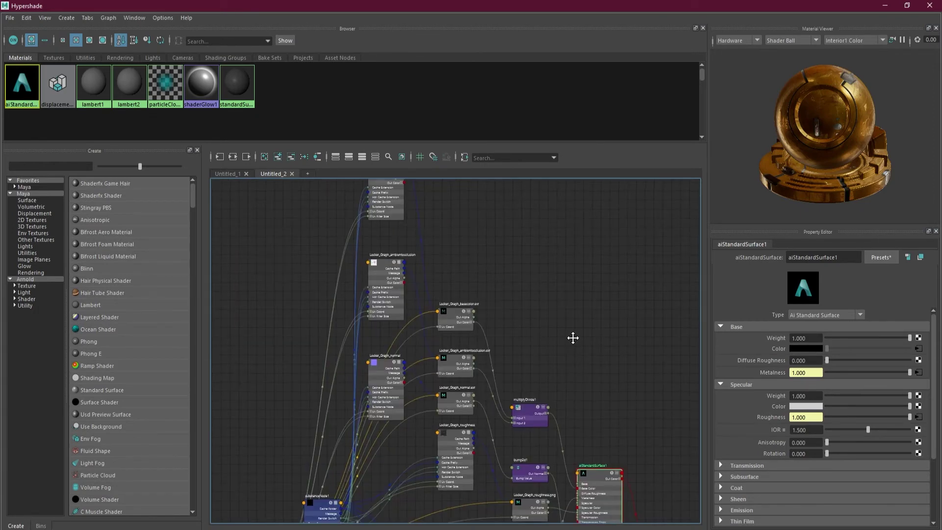
alt+middle_drag(537, 441, 520, 330)
alt+middle_drag(615, 343, 584, 227)
alt+middle_drag(587, 387, 599, 432)
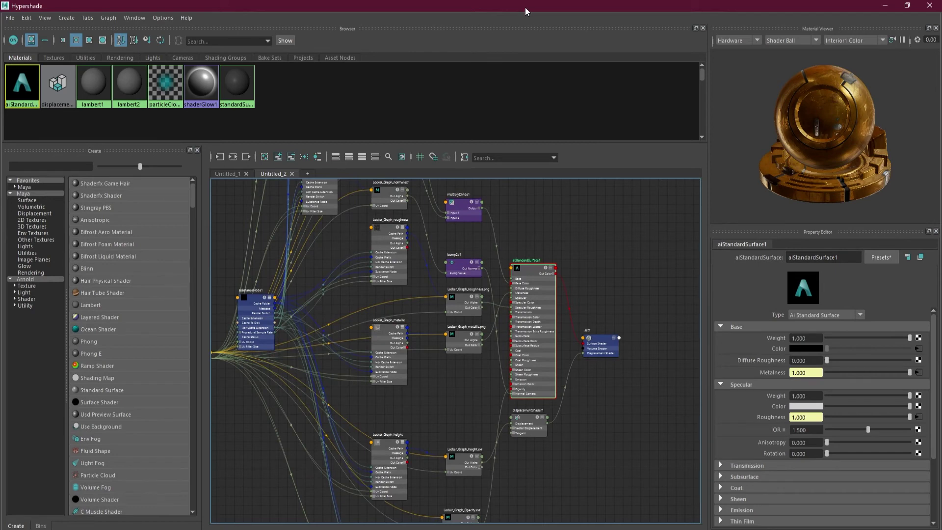
- Assign the aiStandardSurface1 material to the plane in the viewport, minimize Hypershade and clear the selection
drag(524, 7, 434, 167)
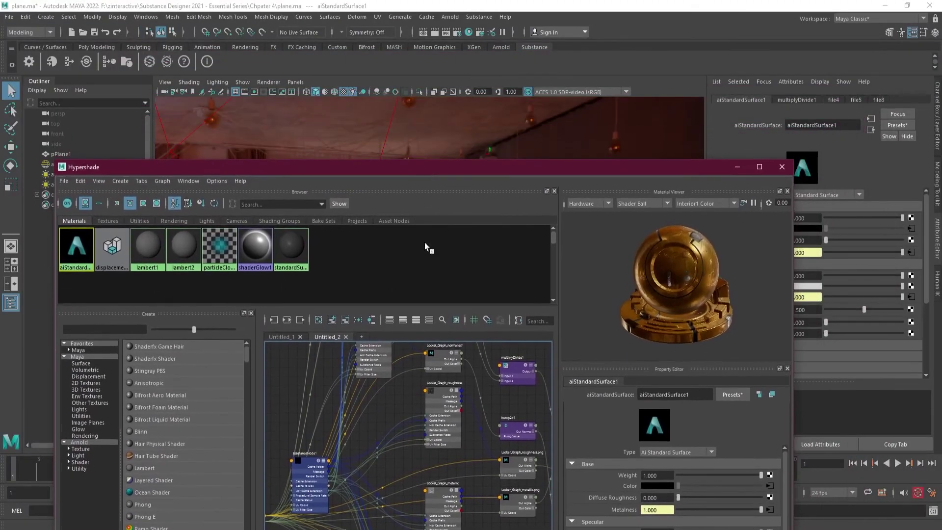
alt+middle_drag(406, 394, 266, 374)
drag(514, 172, 496, 246)
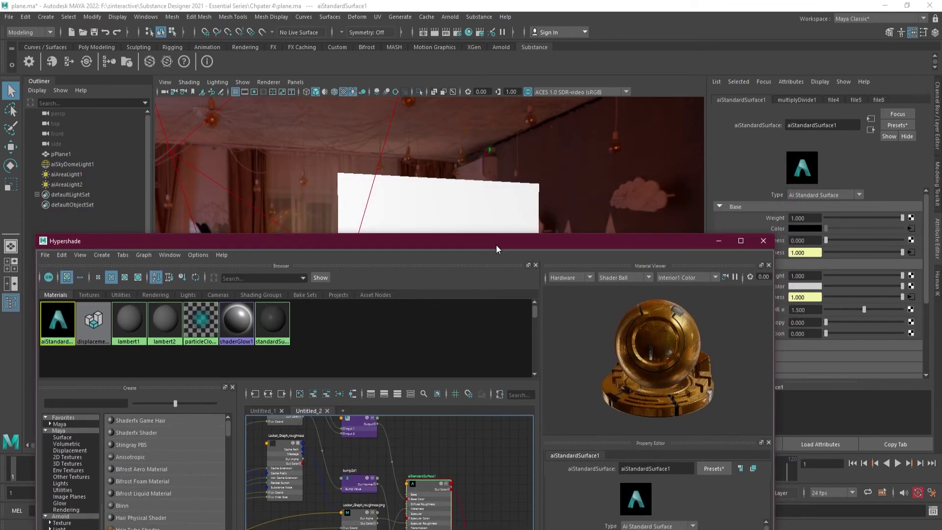
click(456, 197)
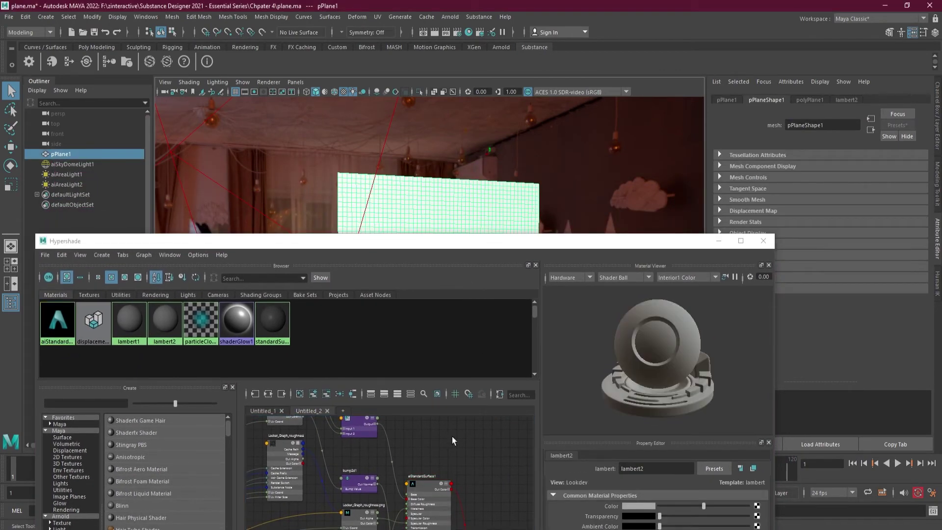
right_click(425, 491)
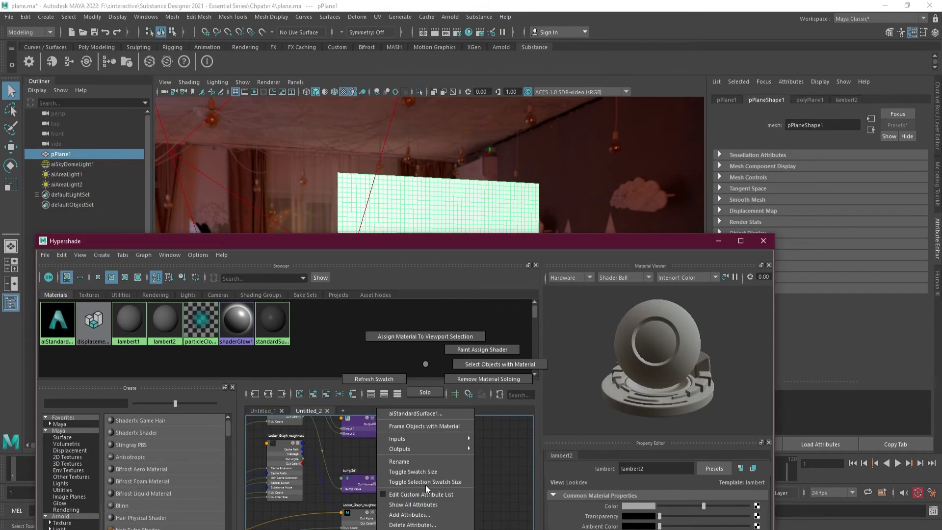
right_drag(426, 488, 435, 341)
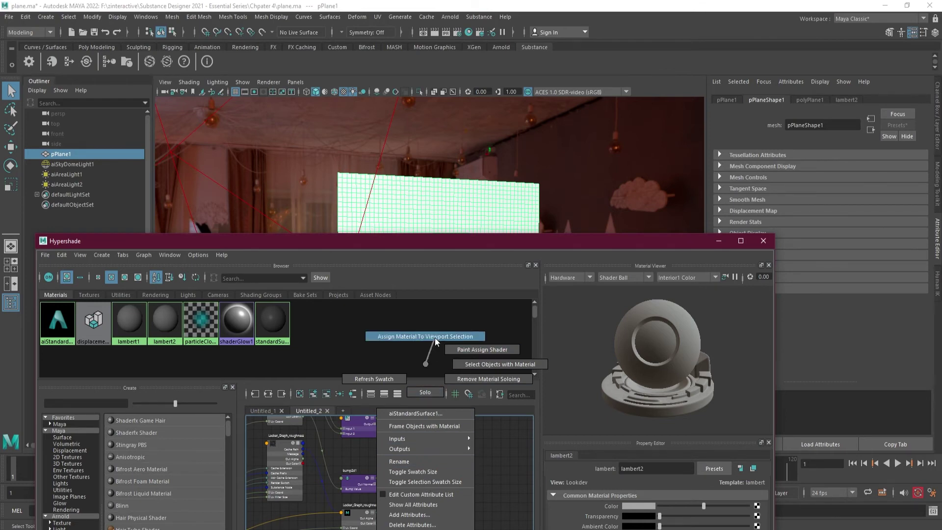
right_drag(435, 341, 437, 286)
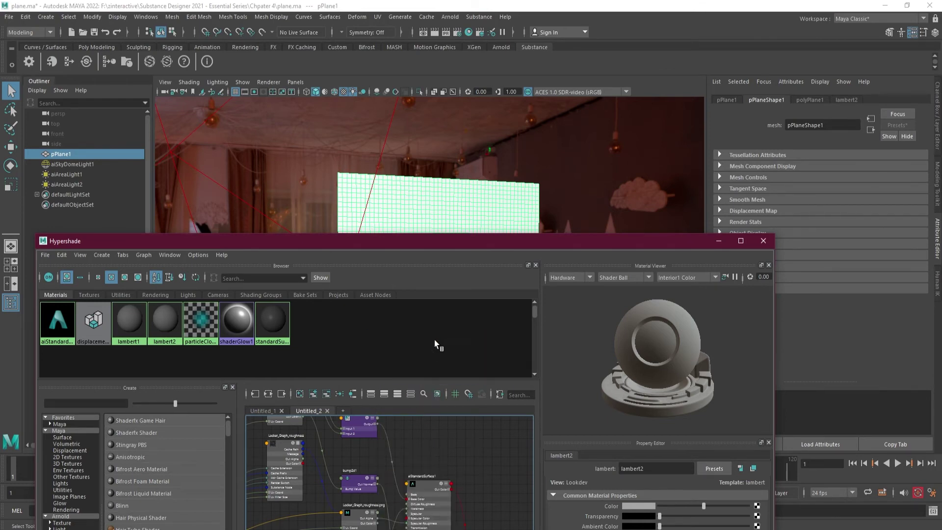
click(717, 243)
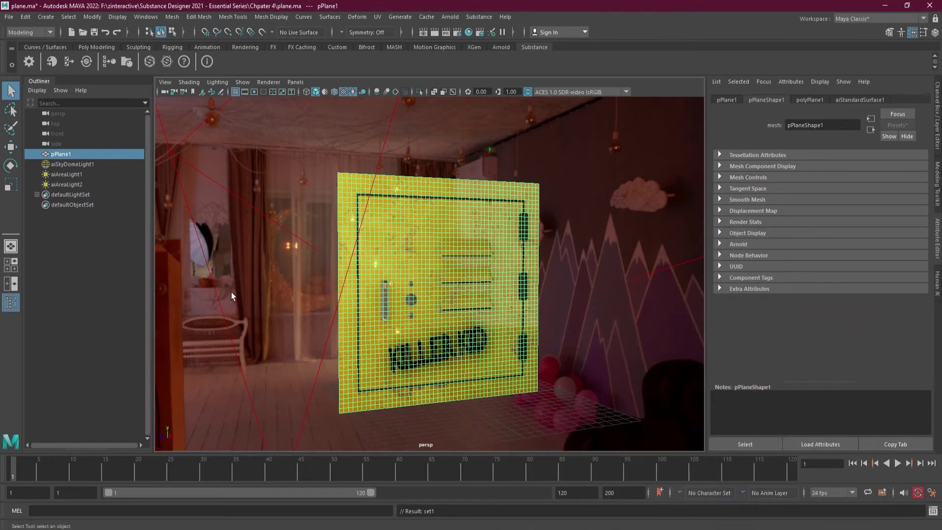
click(88, 279)
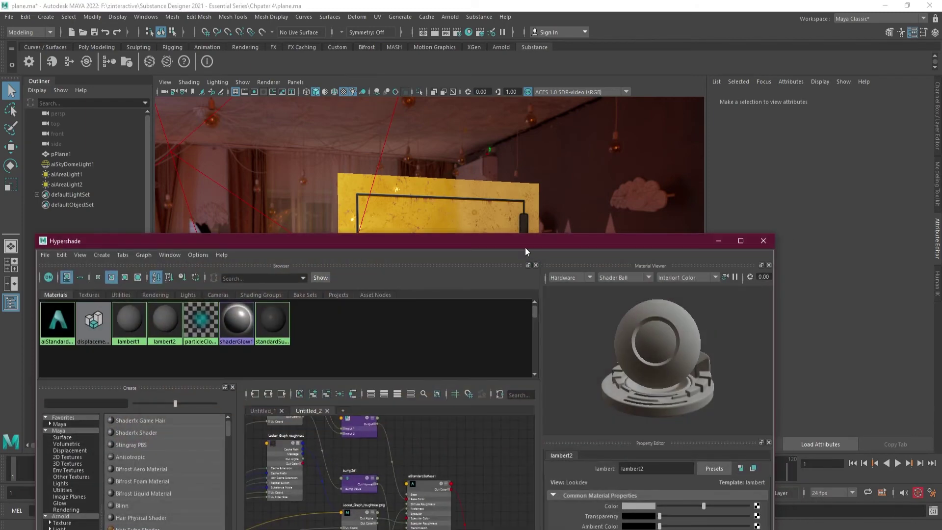
- Arrange the Hypershade window beside the viewport so the node graph and the textured plane can be seen together
drag(524, 247, 323, 37)
scroll(253, 292, up, 2)
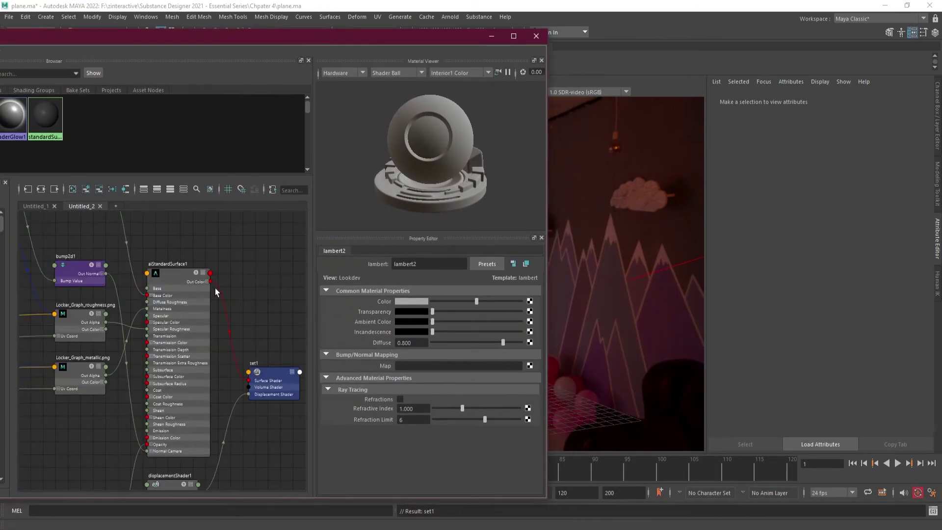
drag(435, 40, 355, 43)
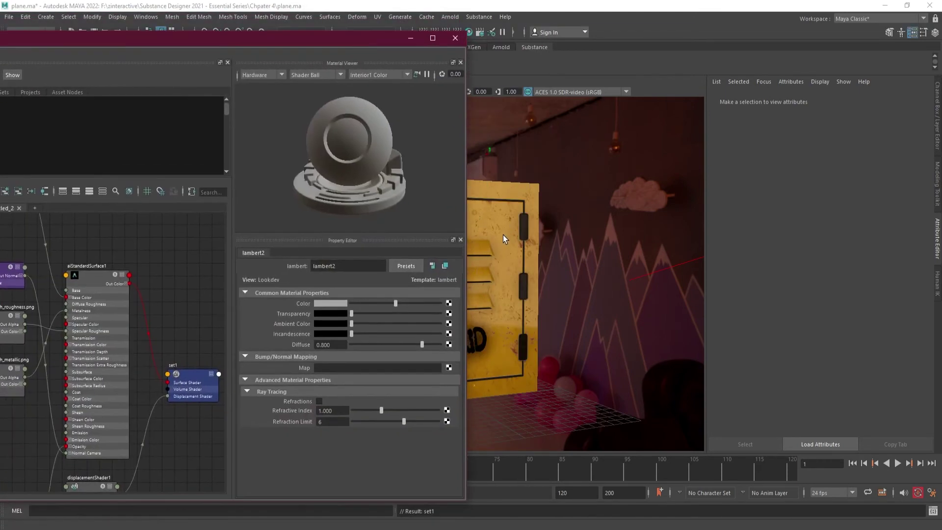
alt+right_drag(502, 235, 629, 230)
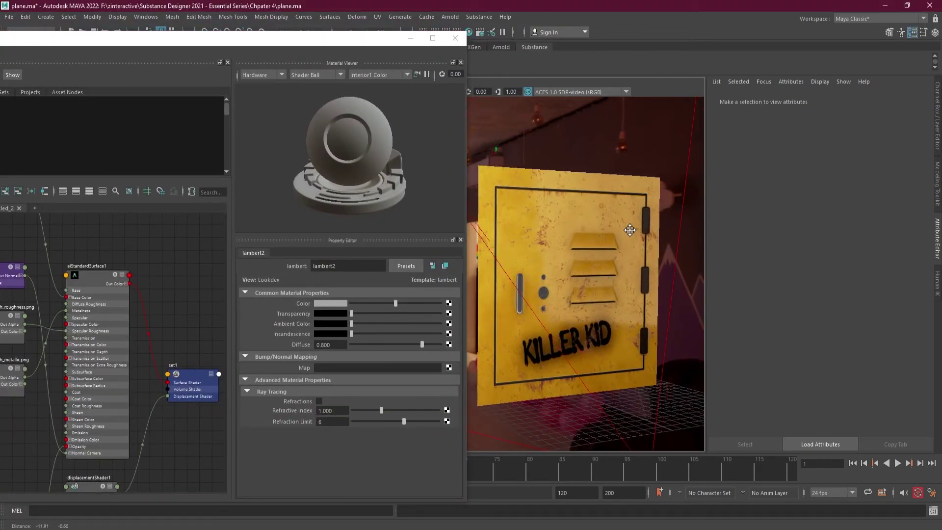
- Turn off Alternative Color and set Metal Edge Wear Intensity to 1.031 in the standard parameters of substanceNode1
click(92, 274)
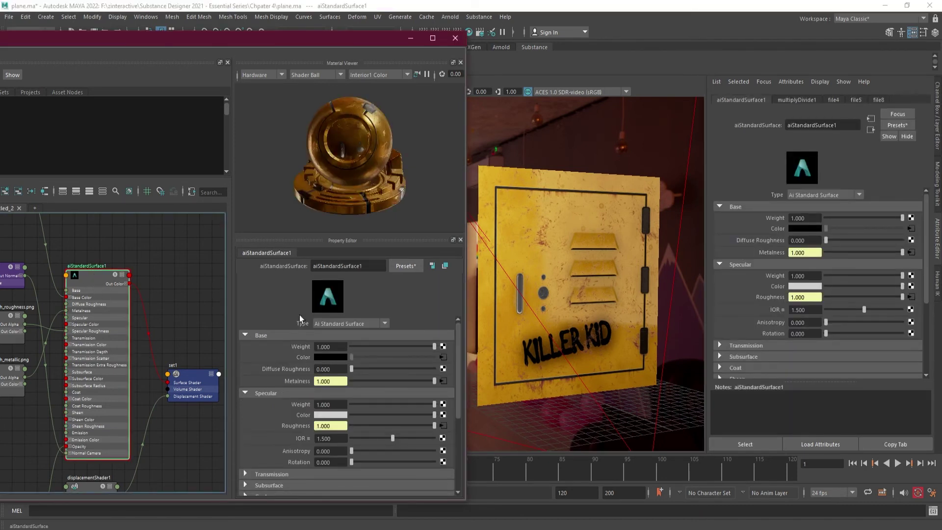
drag(458, 359, 460, 427)
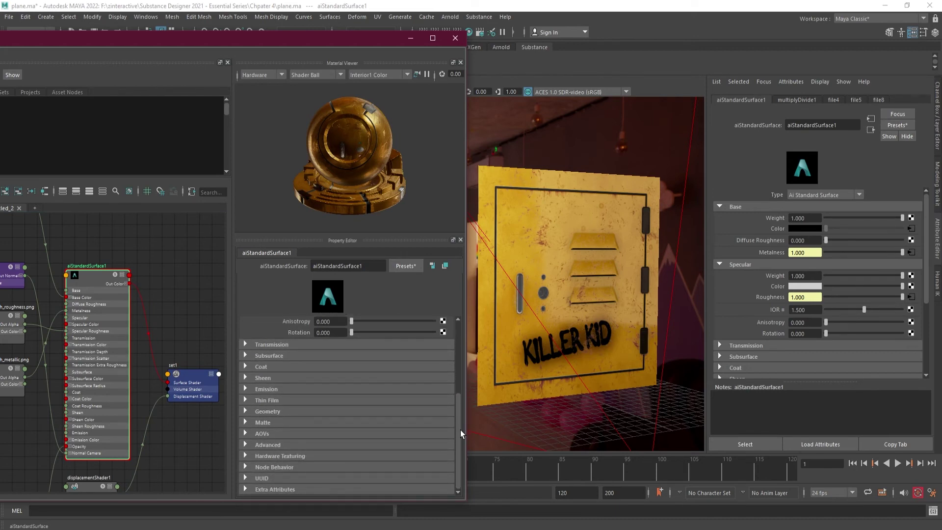
middle_drag(40, 418, 191, 420)
middle_drag(33, 330, 139, 281)
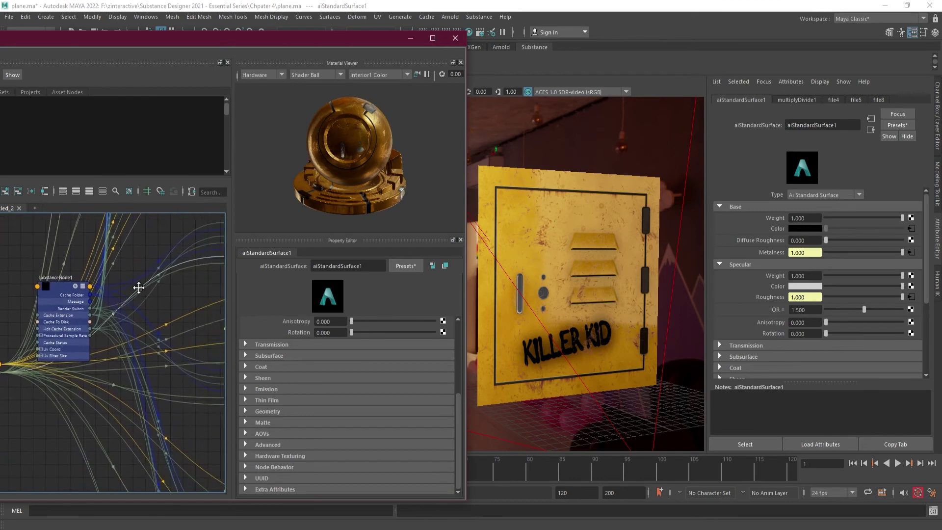
click(52, 290)
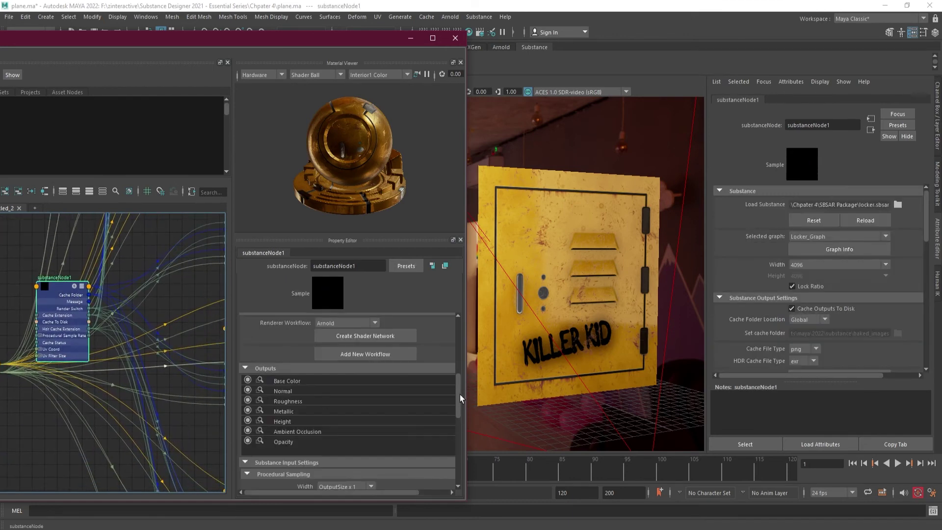
drag(457, 391, 464, 452)
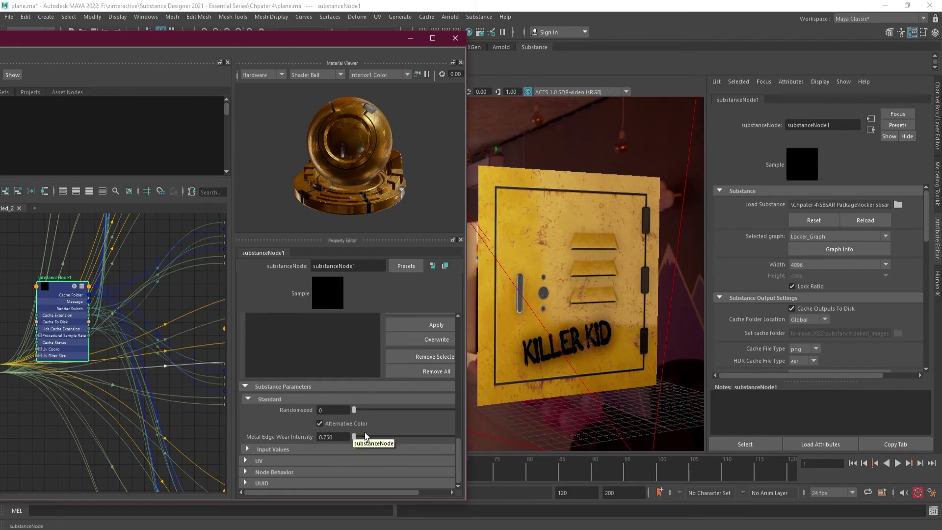
click(320, 424)
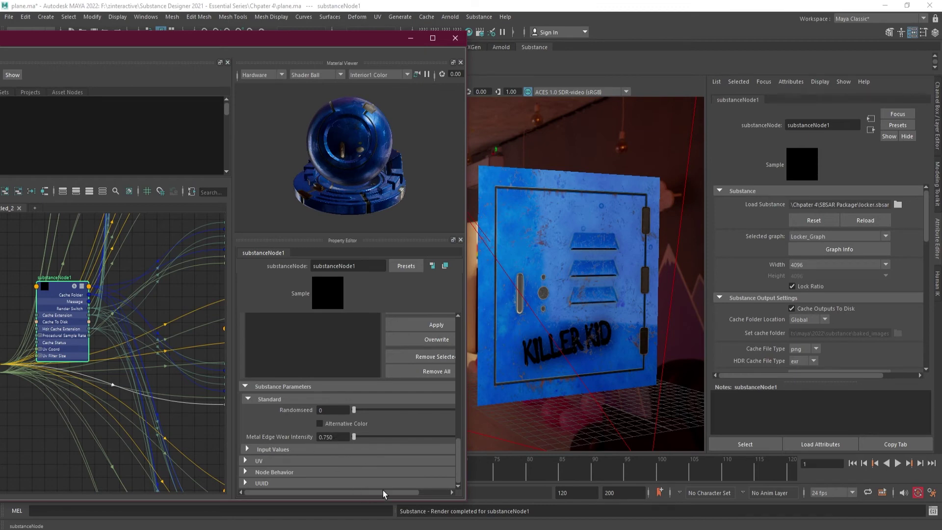
drag(385, 492, 418, 492)
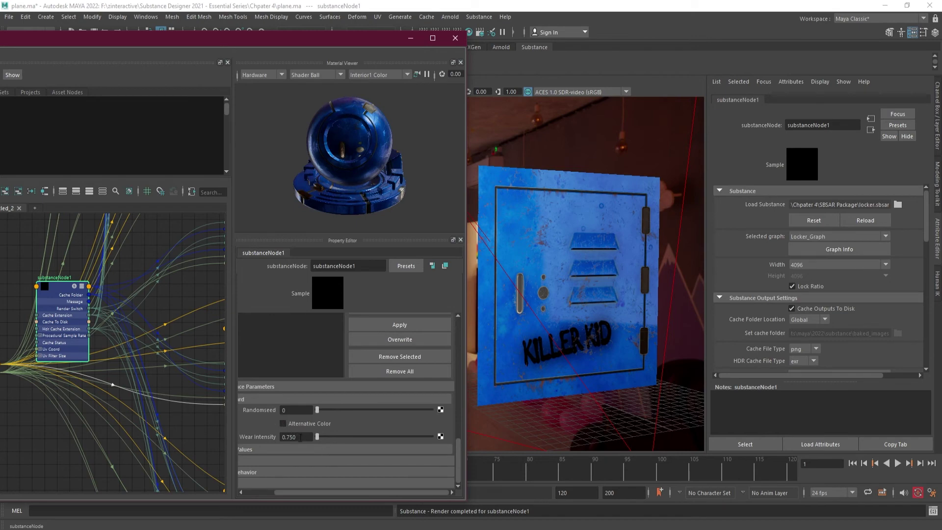
drag(317, 439, 360, 439)
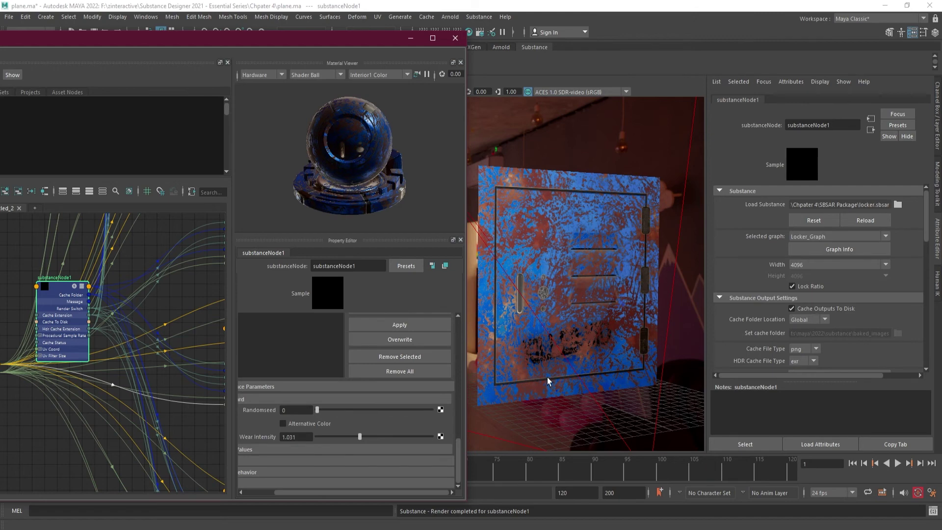
- Lower Metal Edge Wear Intensity of substanceNode1 to 0.785 and close Hypershade
click(307, 436)
drag(354, 434, 326, 436)
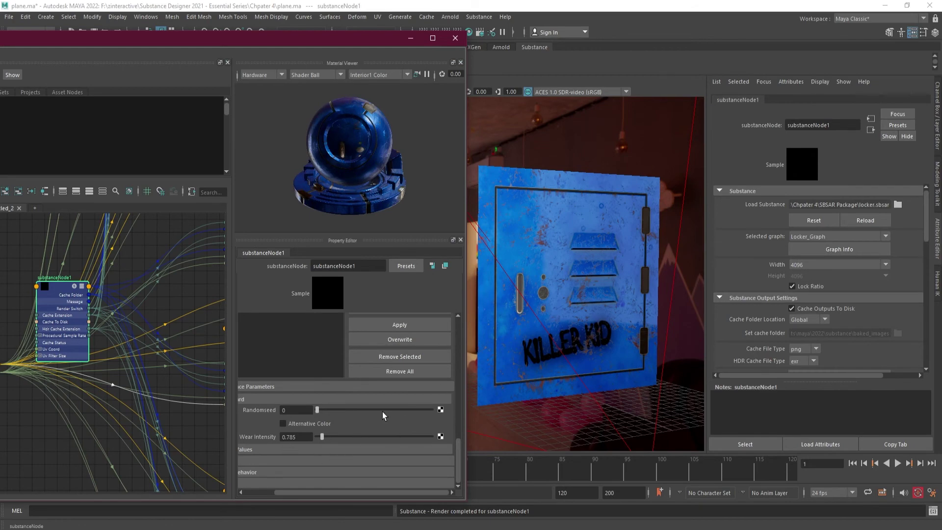
click(456, 38)
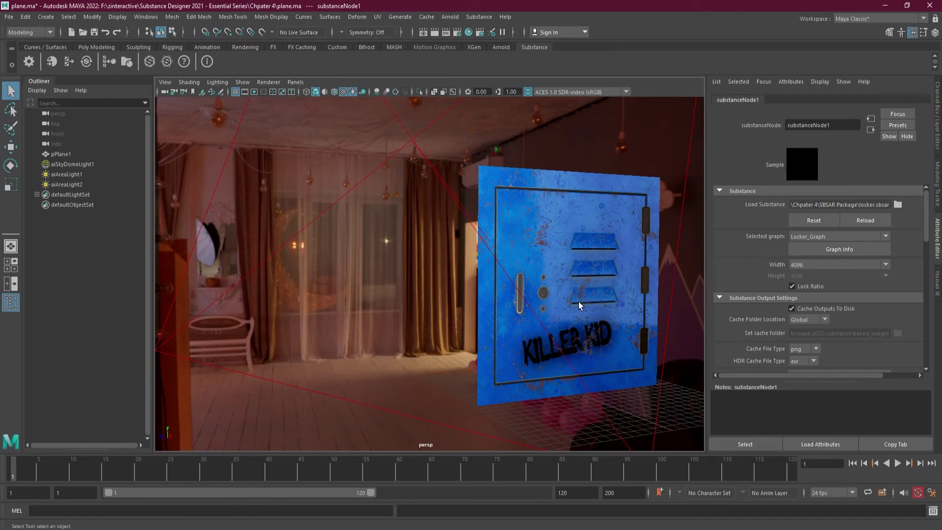
- Frame the textured plane in the perspective view, render it in Arnold RenderView, and stop and close the render after checking the displacement
key(f)
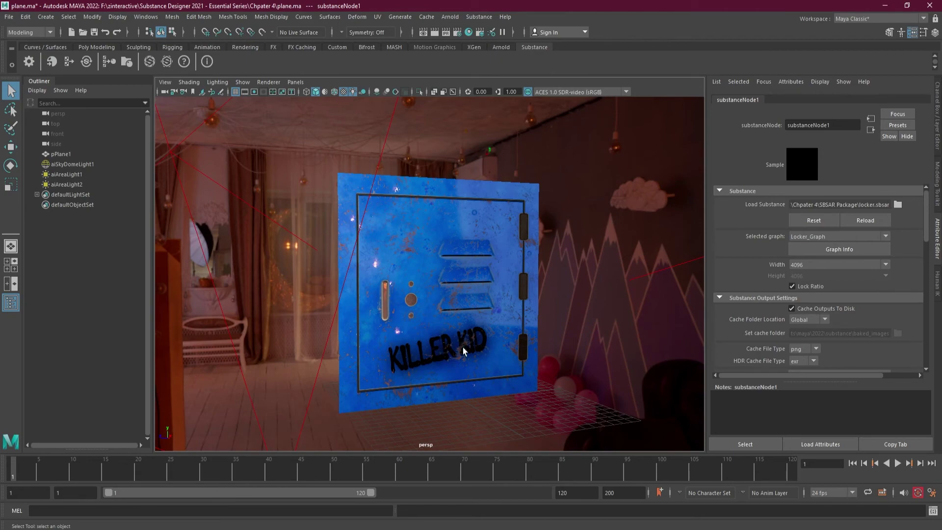
mouse_move(457, 351)
alt+mouse_down()
mouse_move(458, 294)
mouse_move(455, 351)
alt+mouse_up()
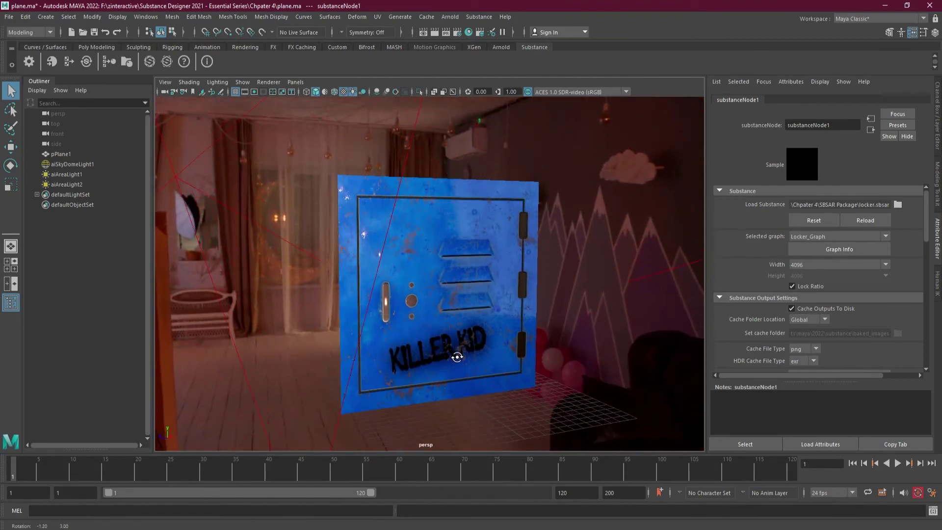
alt+middle_drag(441, 324, 444, 321)
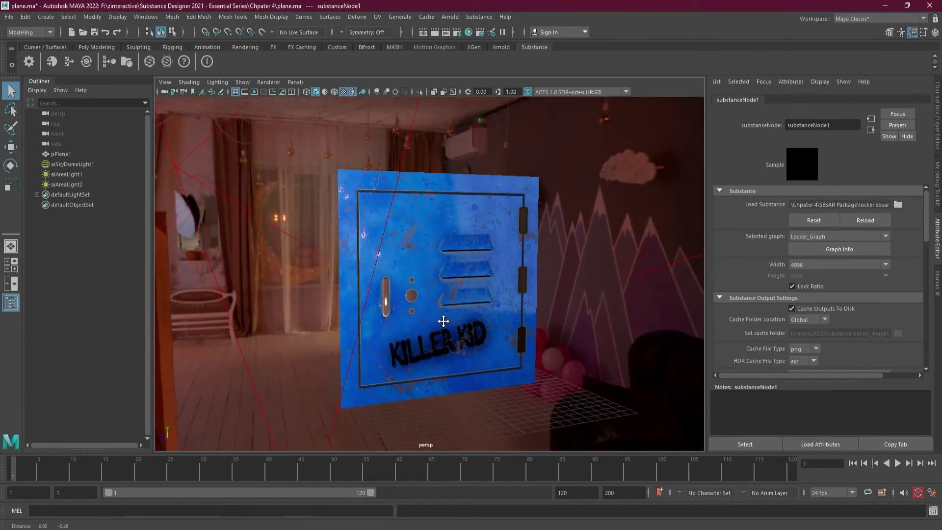
alt+drag(443, 321, 440, 319)
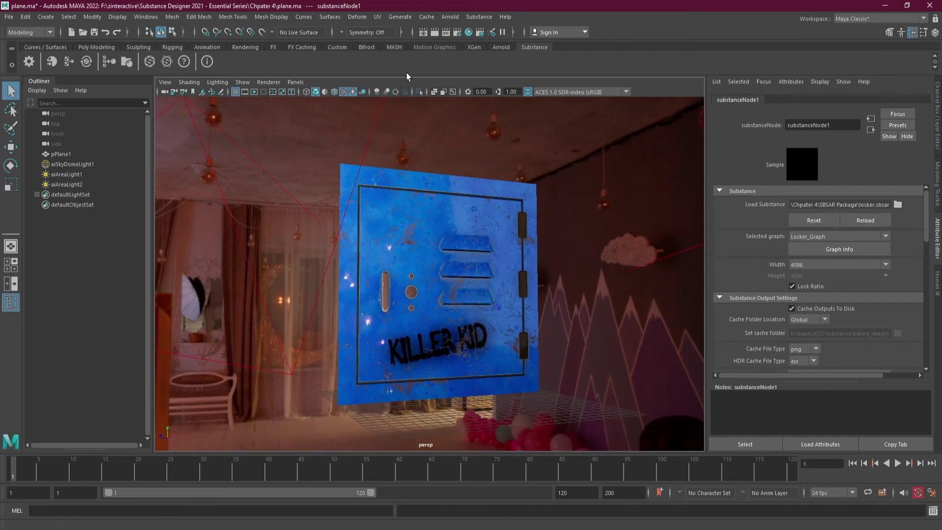
click(501, 47)
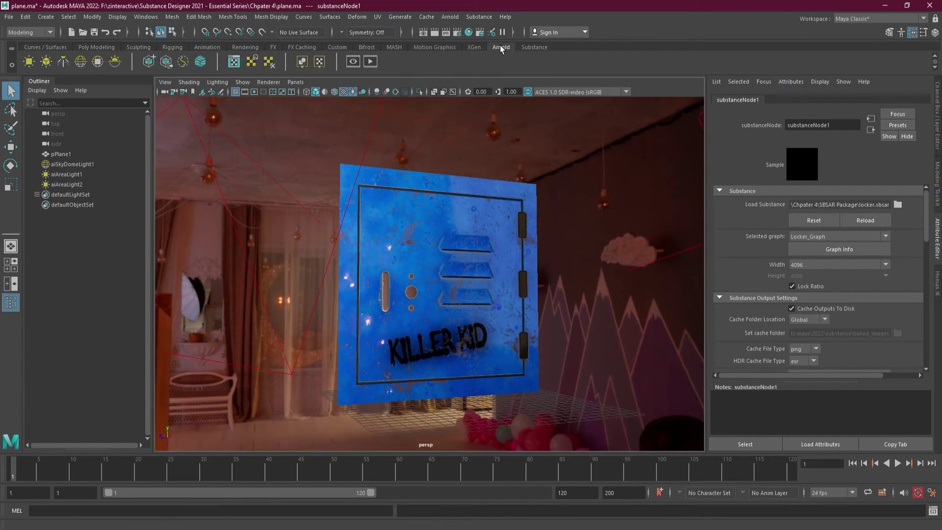
click(353, 64)
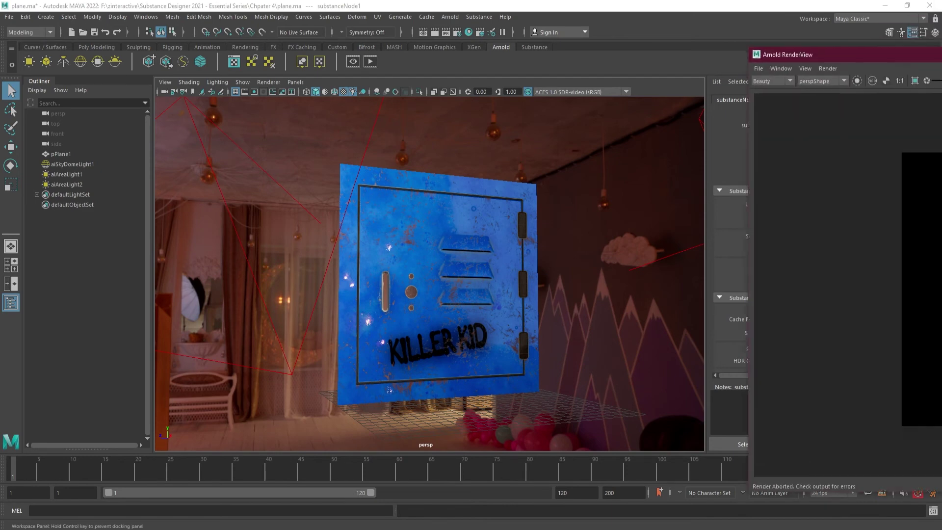
drag(833, 57, 668, 69)
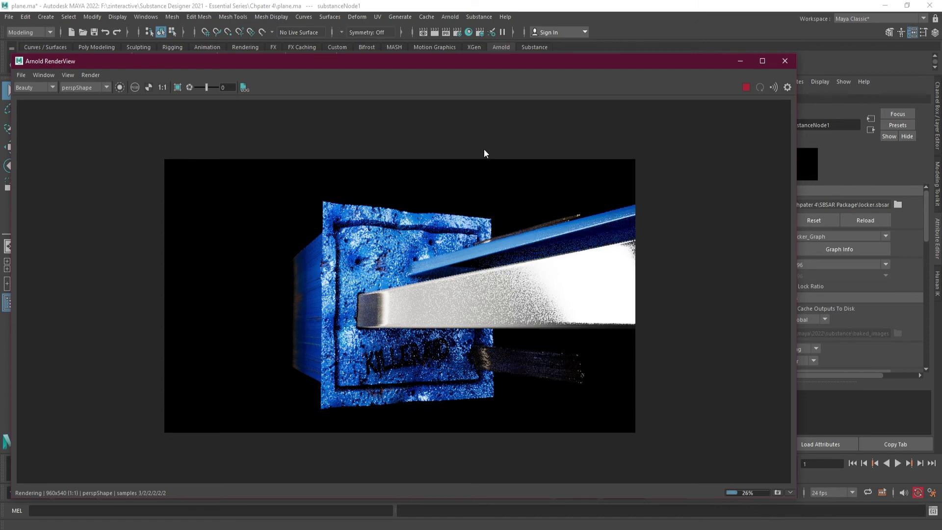
click(745, 88)
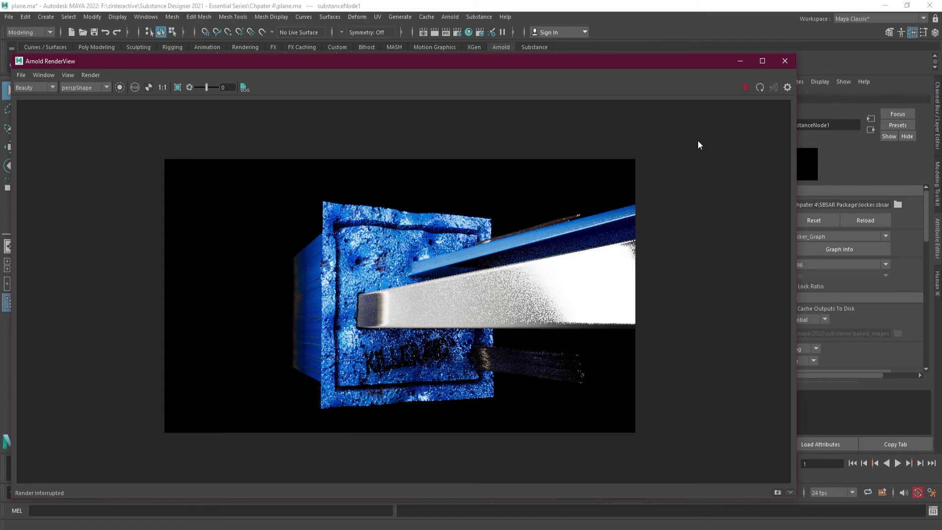
click(785, 61)
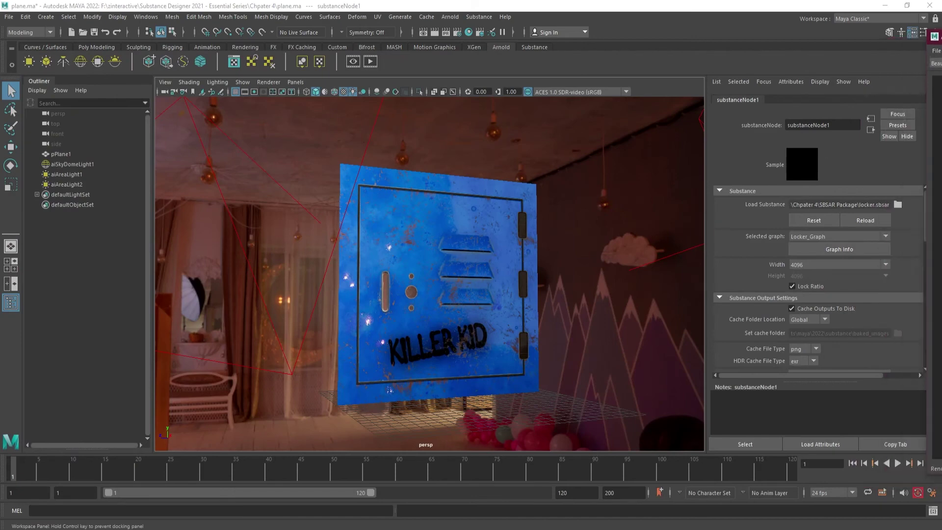
- Reopen Hypershade, find displacementShader1 in the node graph and set its Scale to 0.5
click(469, 32)
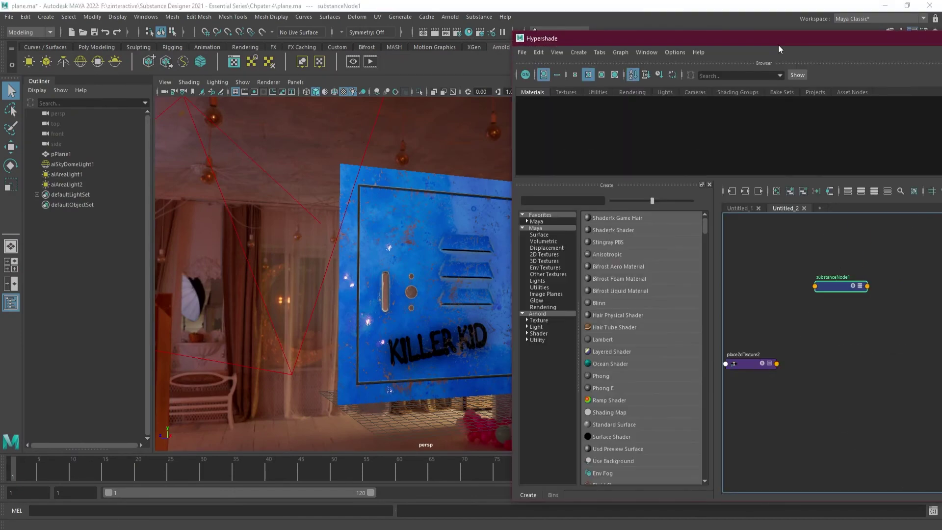
drag(778, 45, 322, 24)
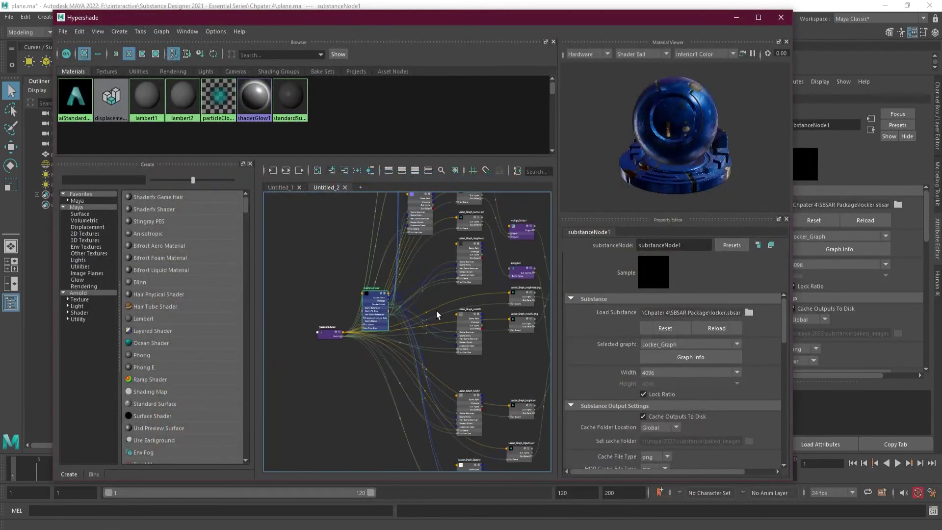
alt+middle_drag(436, 310, 339, 296)
scroll(469, 385, up, 10)
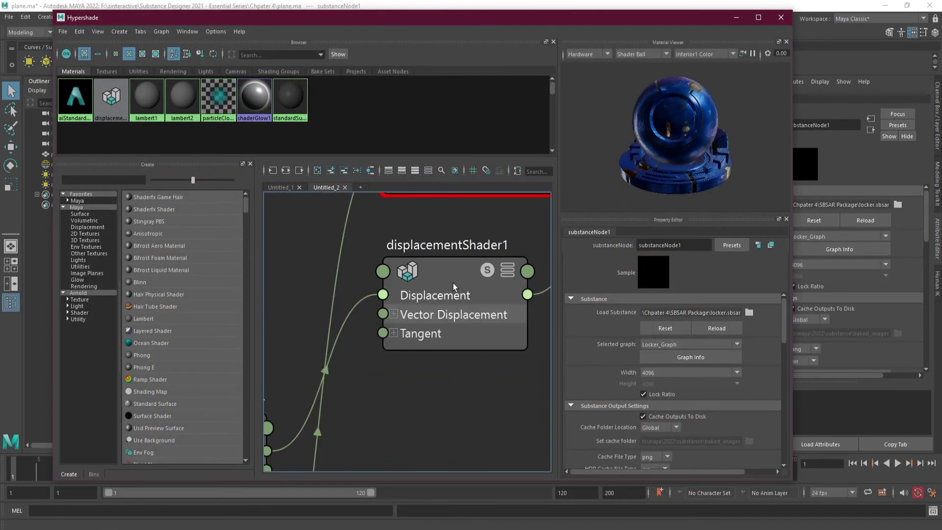
click(446, 272)
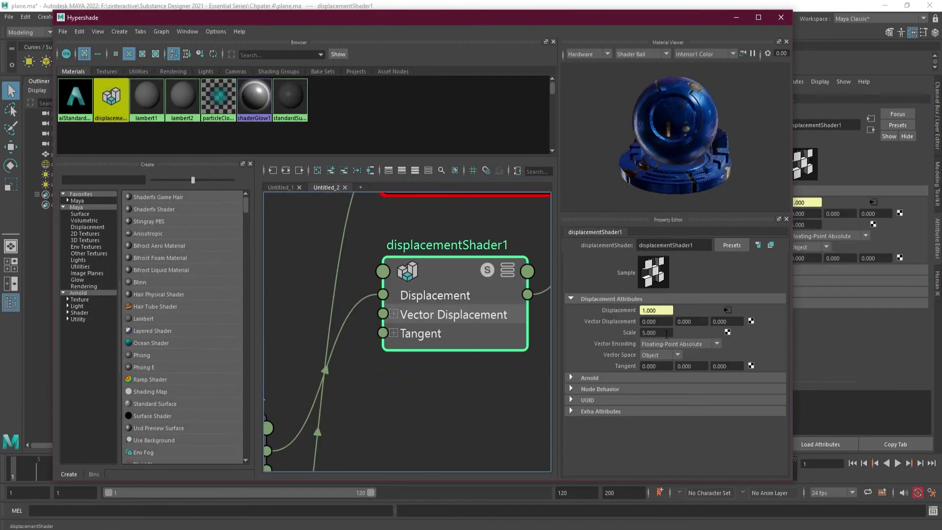
click(662, 333)
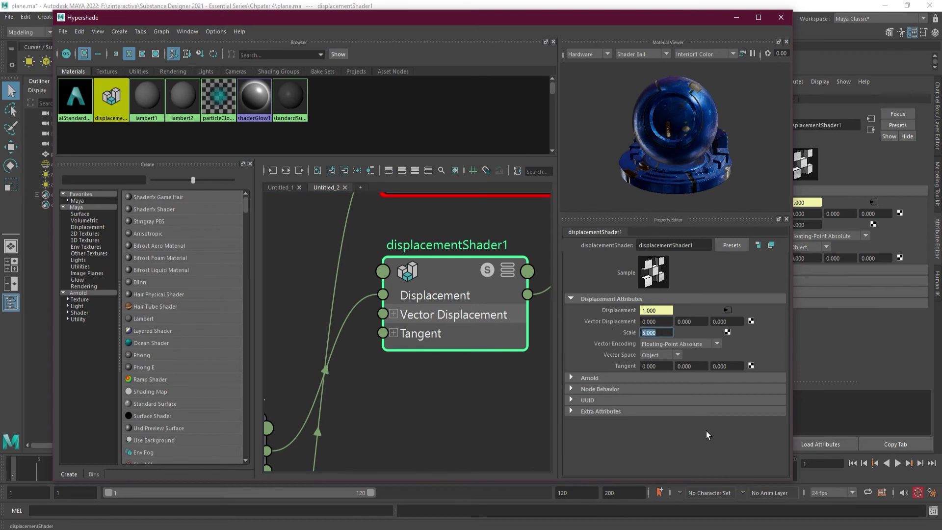
text(.5)
key(Return)
- Close Hypershade, render the plane again in Arnold RenderView to check the displacement, and stop and close the render
click(779, 18)
drag(941, 45, 456, 49)
click(741, 72)
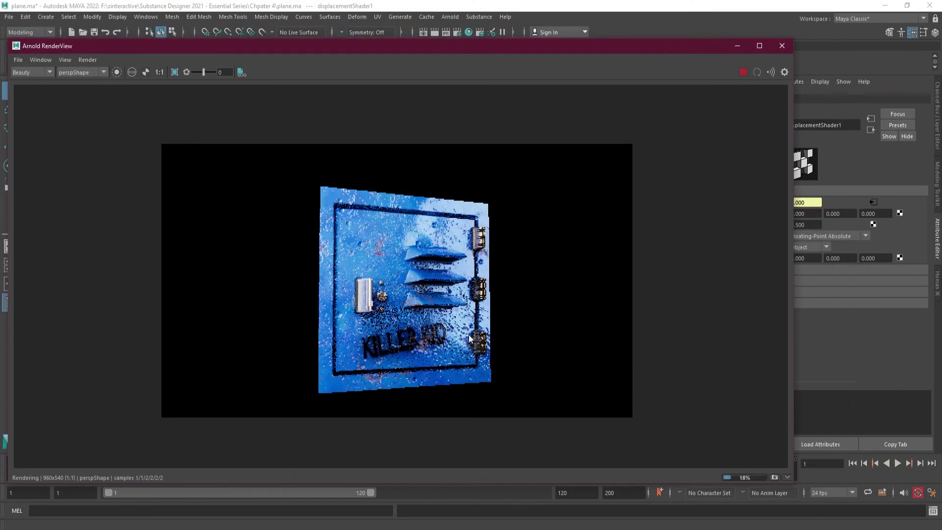
click(743, 72)
click(782, 46)
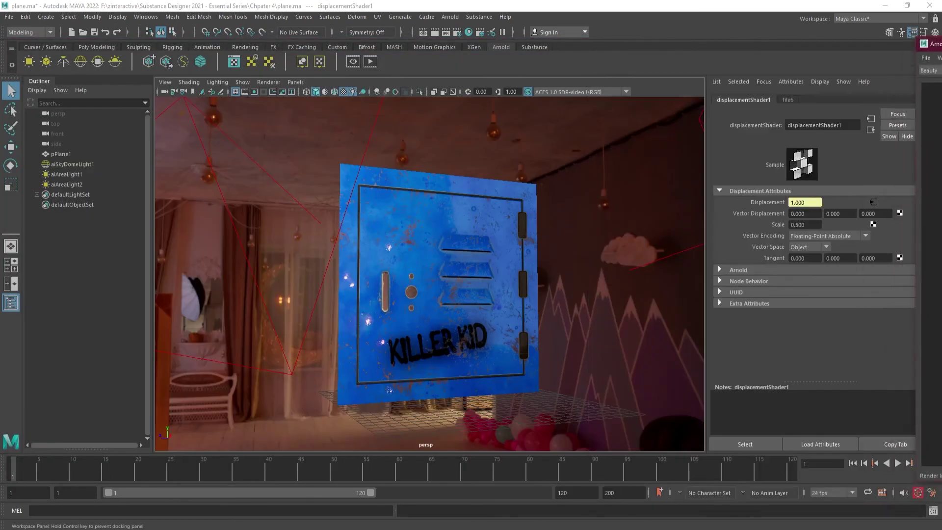
- Bring Hypershade back and set the Scale of displacementShader1 to 0.3
click(471, 32)
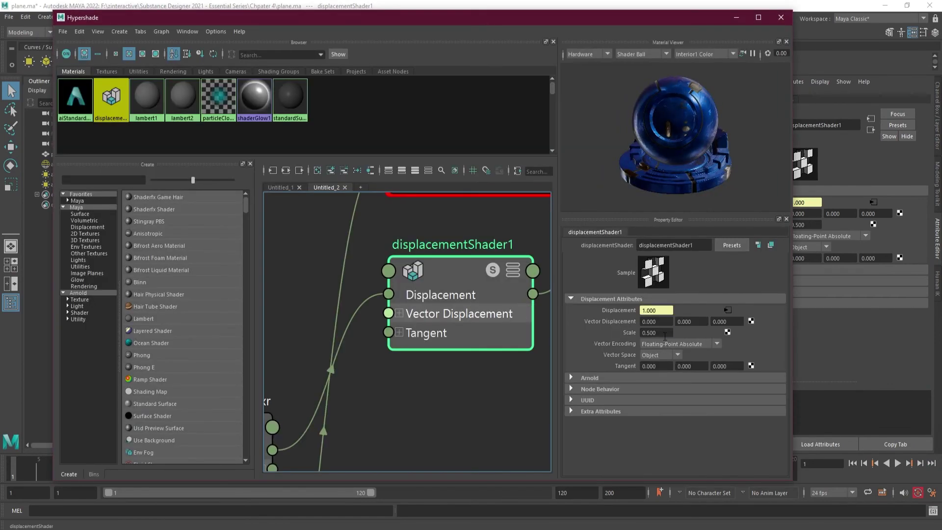
drag(664, 335, 602, 334)
text(0.3)
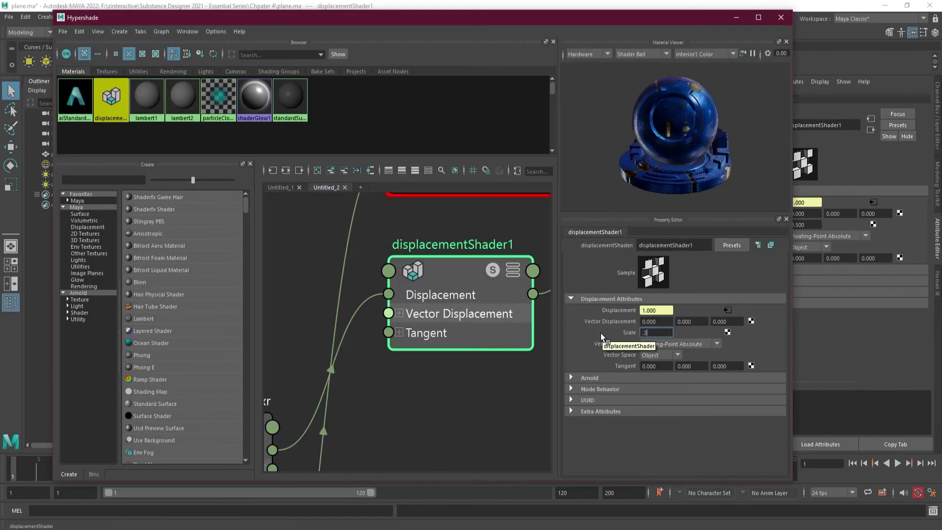
key(Return)
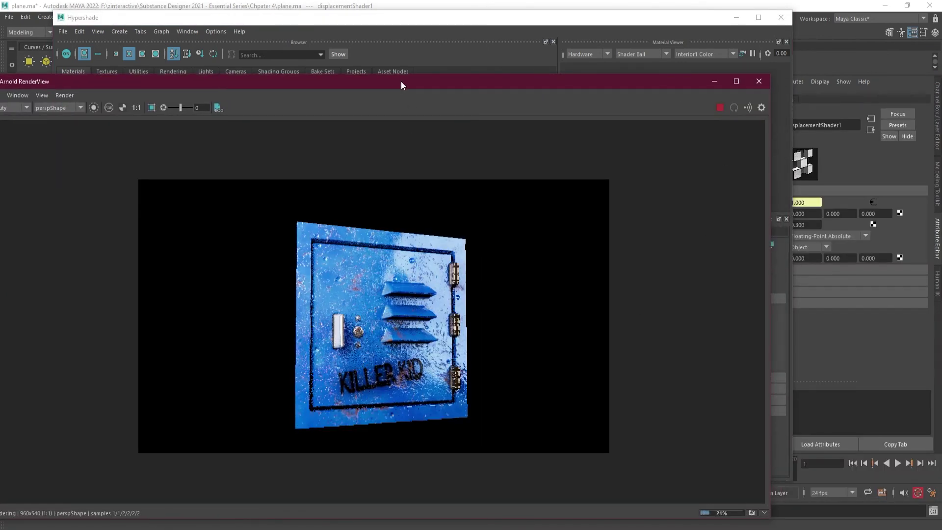
- Examine the displaced locker plane in the live Arnold render by orbiting it with 3D Manipulation
drag(401, 81, 446, 70)
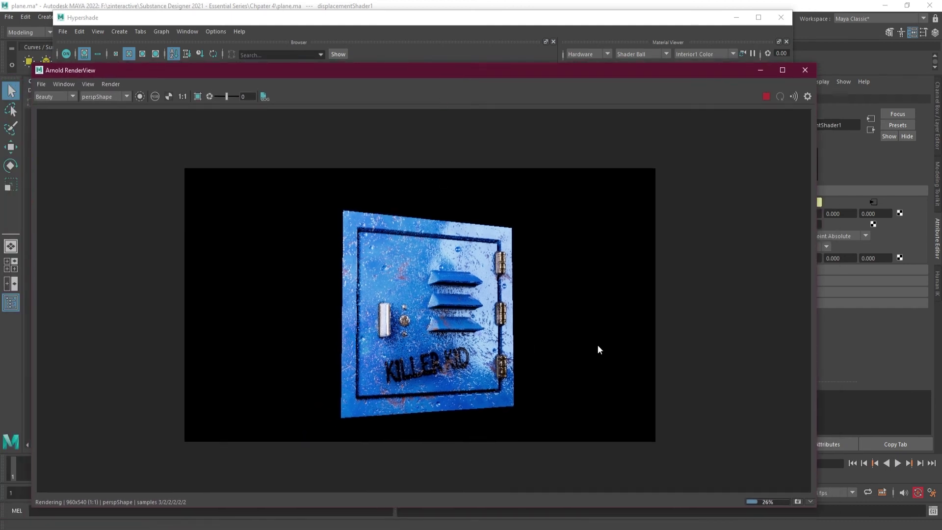
click(64, 84)
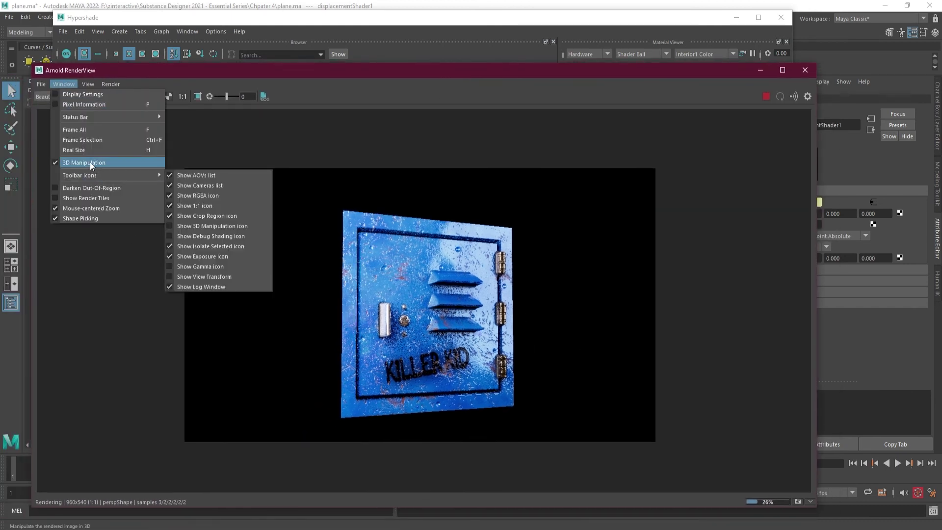
click(338, 145)
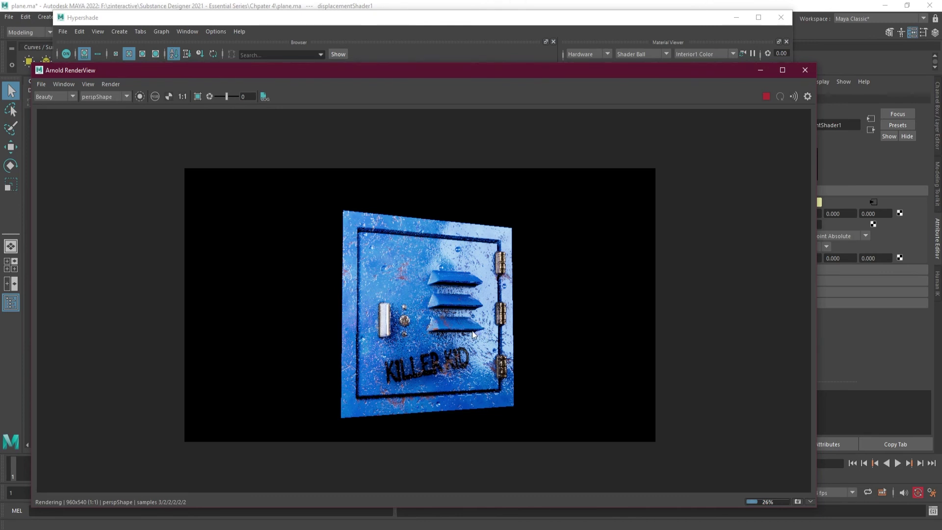
mouse_move(472, 330)
alt+mouse_down()
mouse_move(447, 333)
mouse_move(421, 354)
mouse_move(475, 342)
alt+mouse_up()
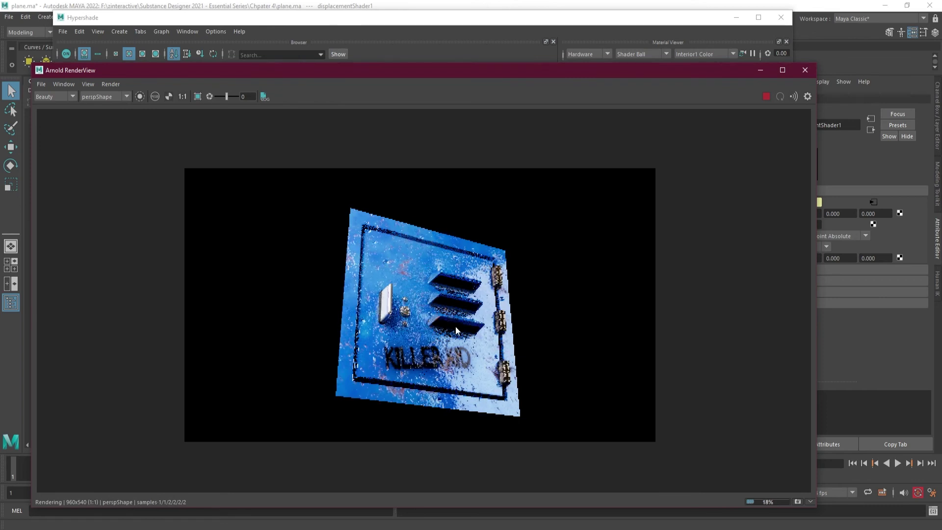
mouse_move(446, 300)
alt+mouse_down()
mouse_move(463, 340)
mouse_move(460, 294)
mouse_move(460, 302)
alt+mouse_up()
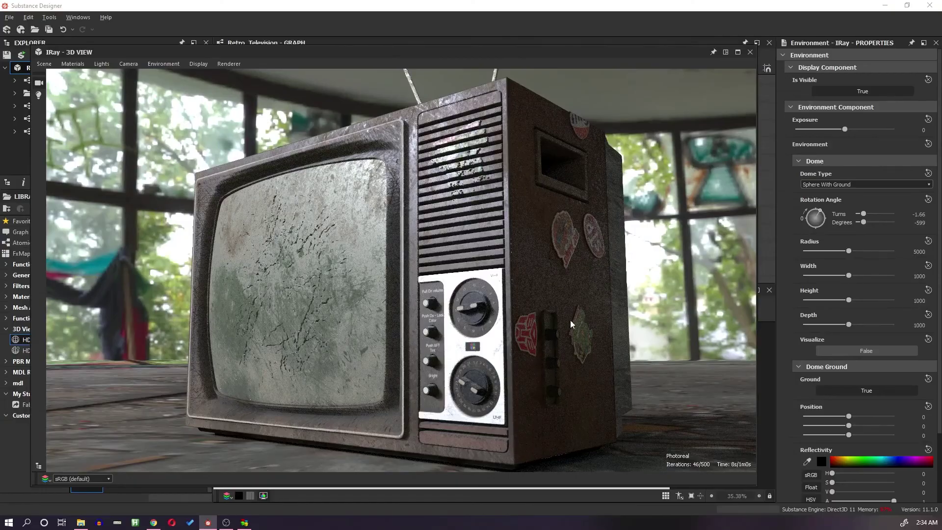
- Switch to Substance Designer and inspect the retro television from the front and up close in the IRay 3D view
drag(570, 319, 429, 315)
scroll(501, 369, up, 3)
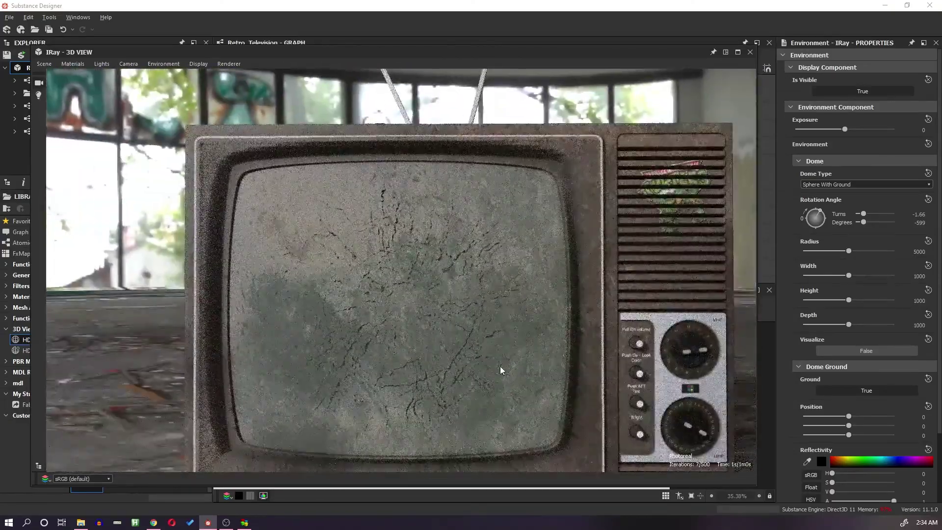
scroll(509, 365, down, 3)
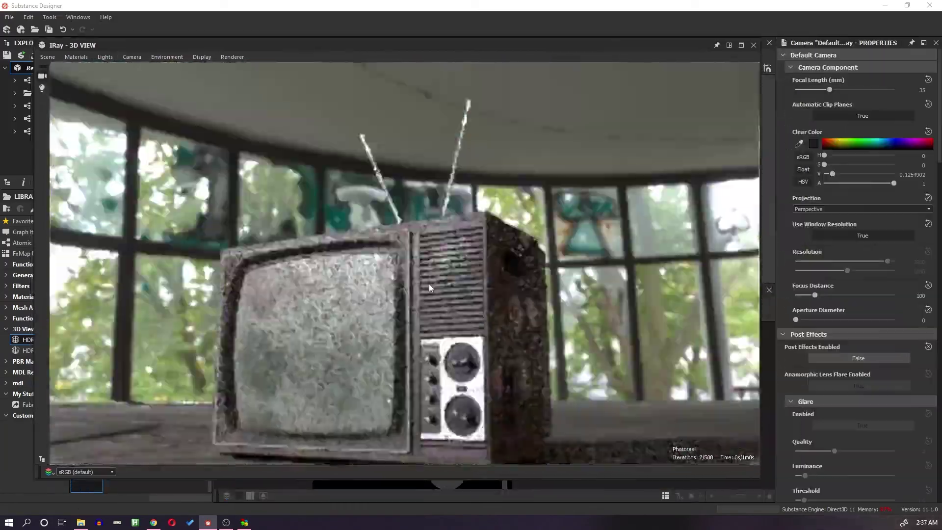
- Give the IRay camera a focus distance of 225.6037 and an aperture diameter of 3.53, and go through its Post Effects settings
mouse_move(829, 320)
mouse_down()
mouse_move(849, 320)
mouse_move(817, 320)
mouse_move(836, 323)
mouse_up()
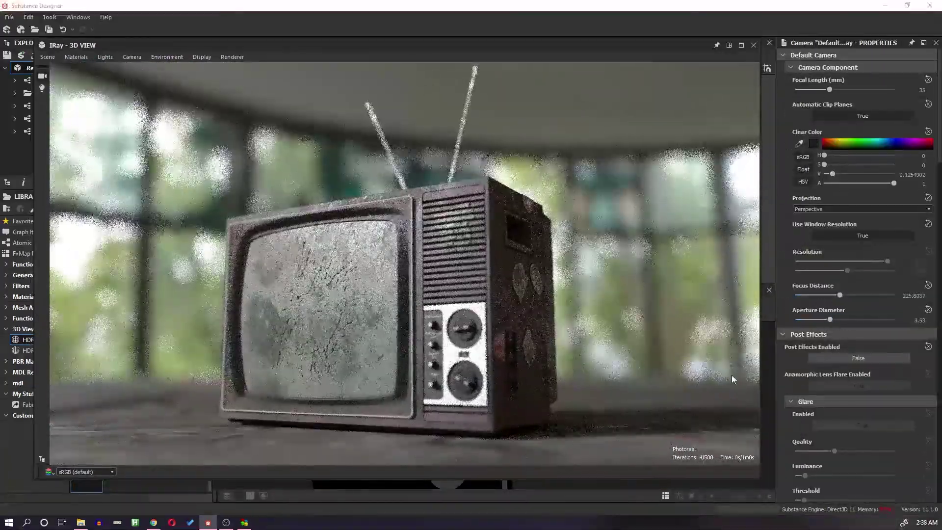
scroll(844, 287, down, 5)
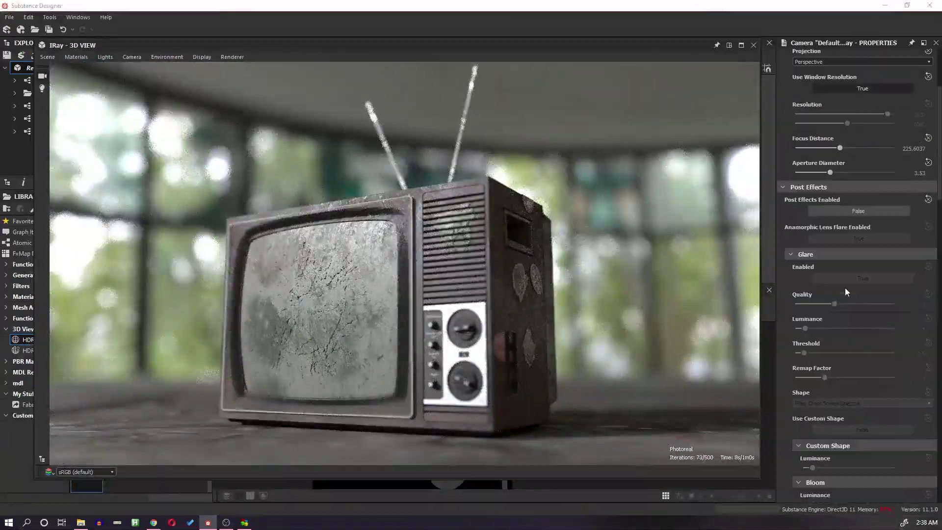
click(829, 344)
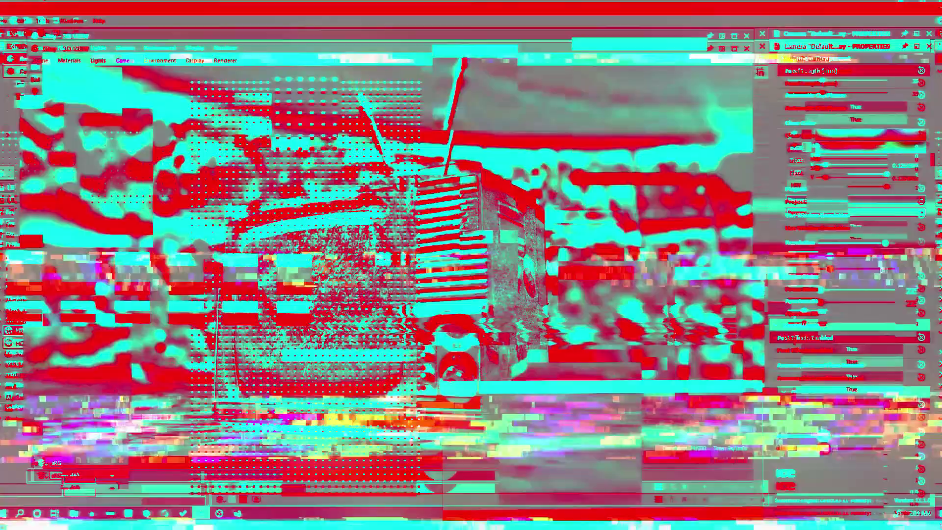